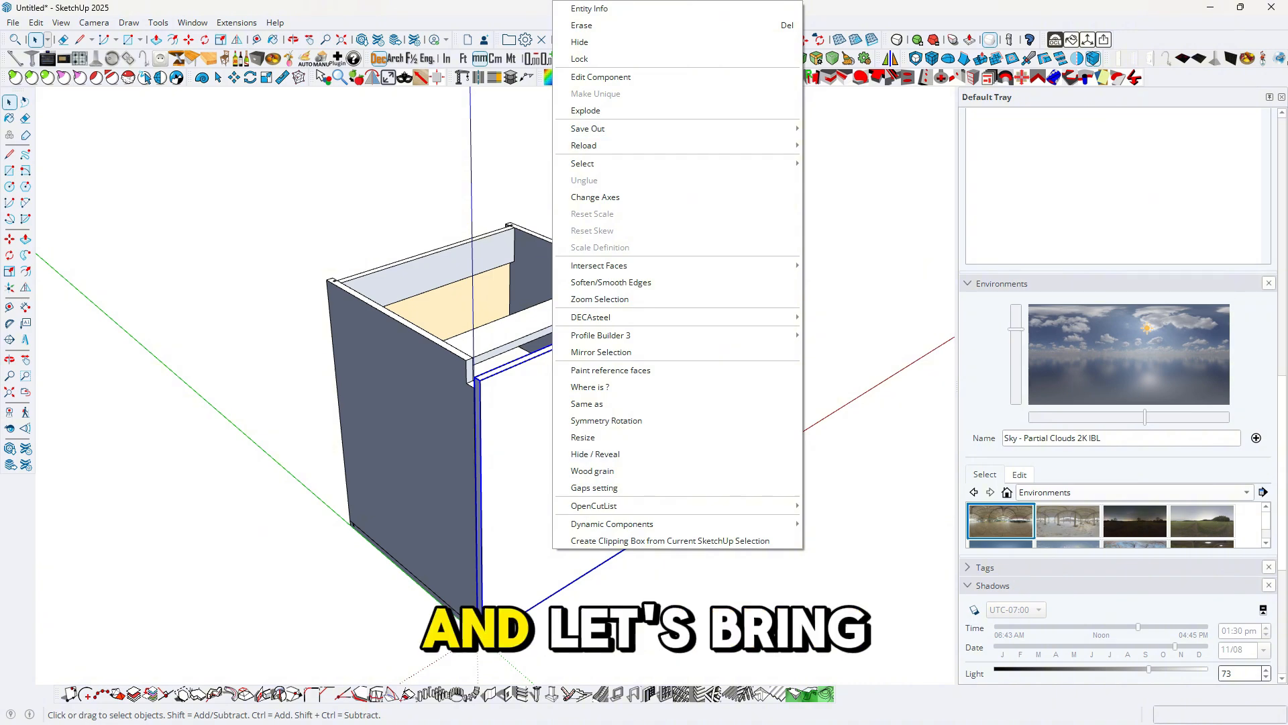
Step: Hide the existing cabinet and draw a 600 by 562 mm base panel rectangle on the ground starting at the origin
left_click(581, 42)
middle_click_drag(590, 268, 376, 296)
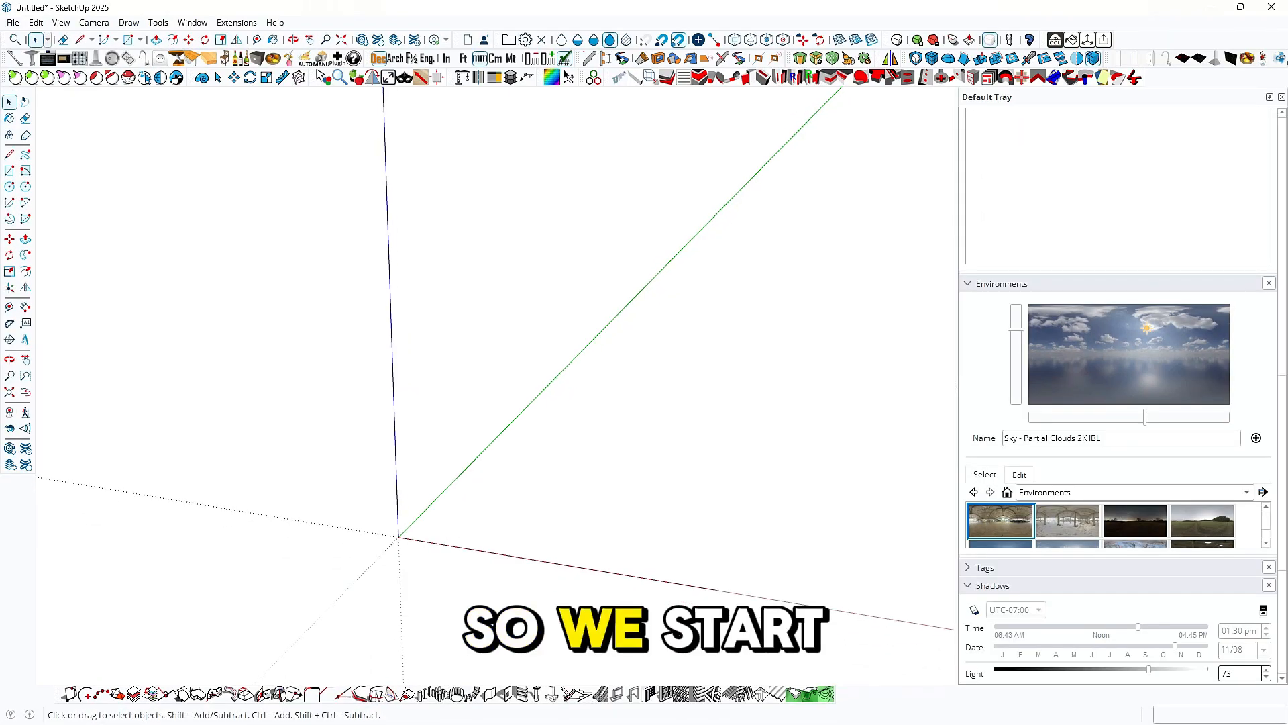
middle_click_drag(496, 385, 489, 363, "shift")
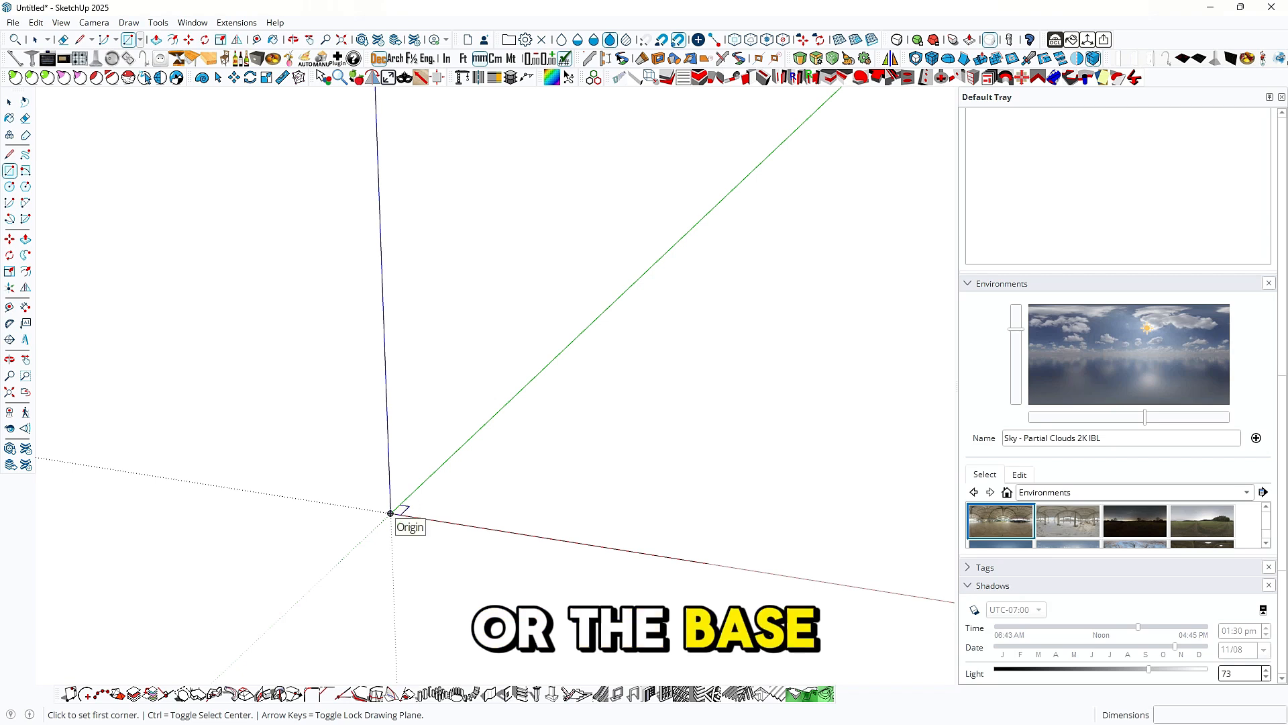
left_click(391, 513)
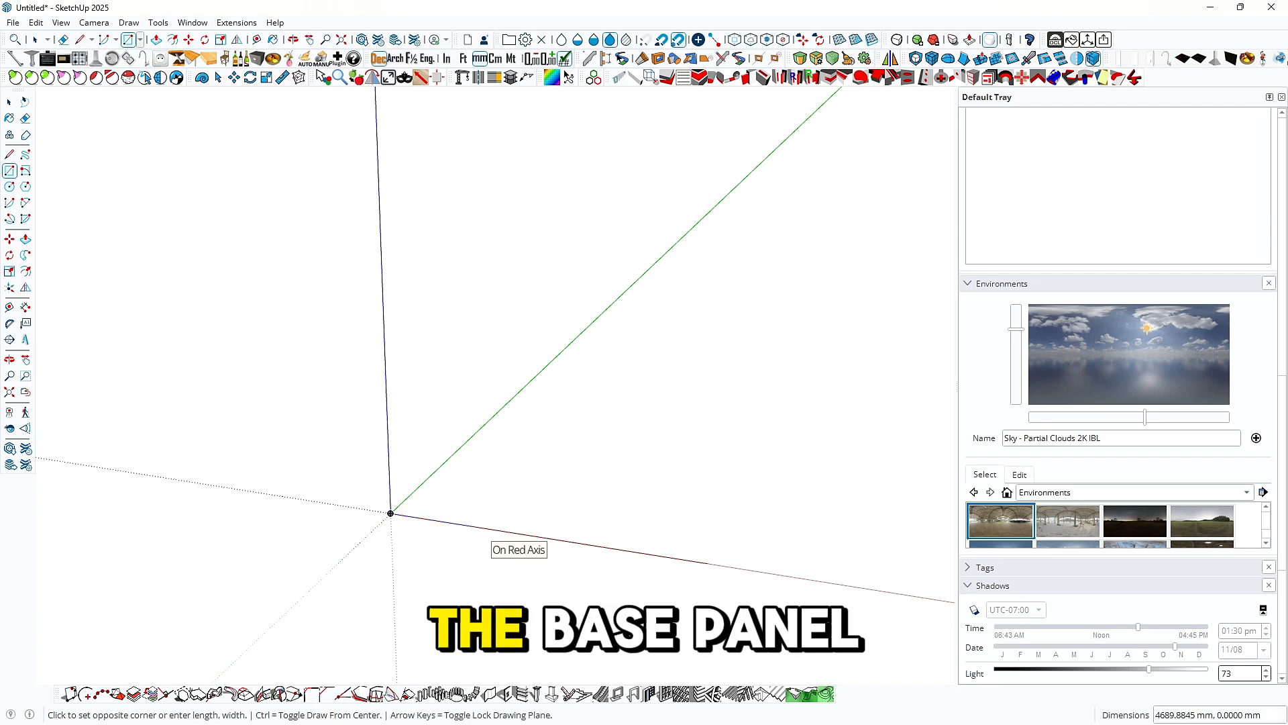
type("600,")
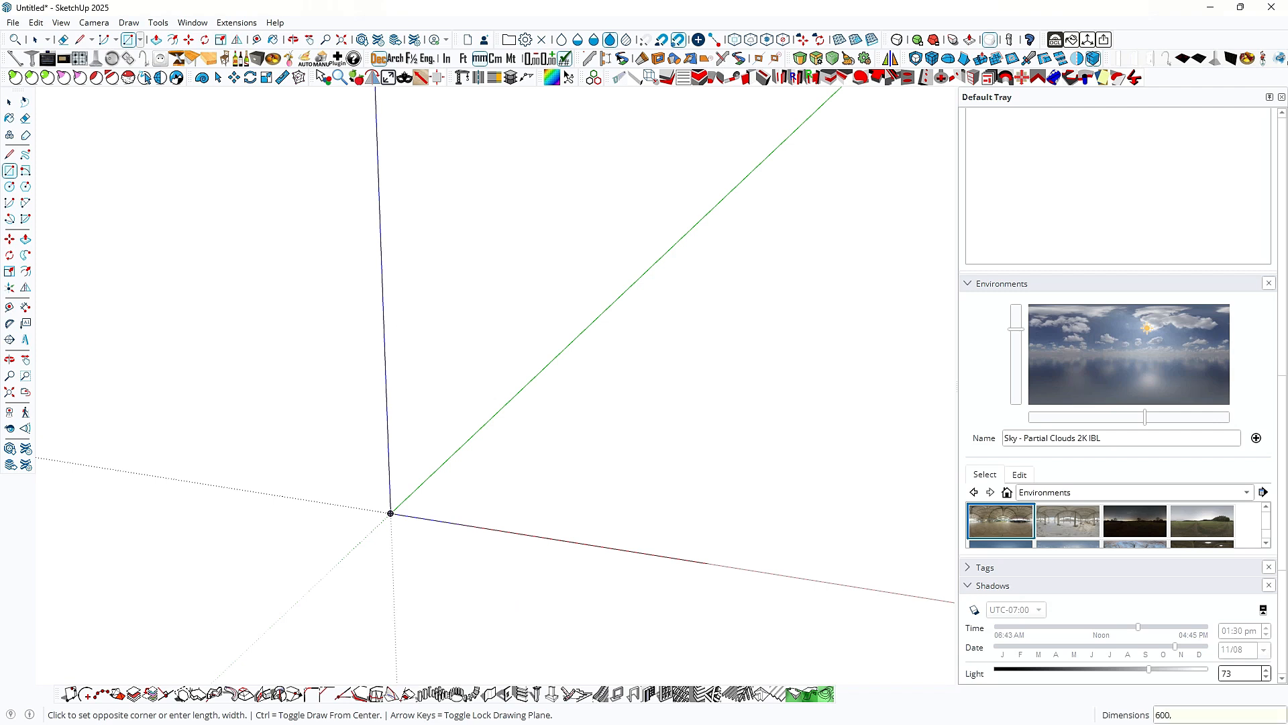
type("562")
key("Return")
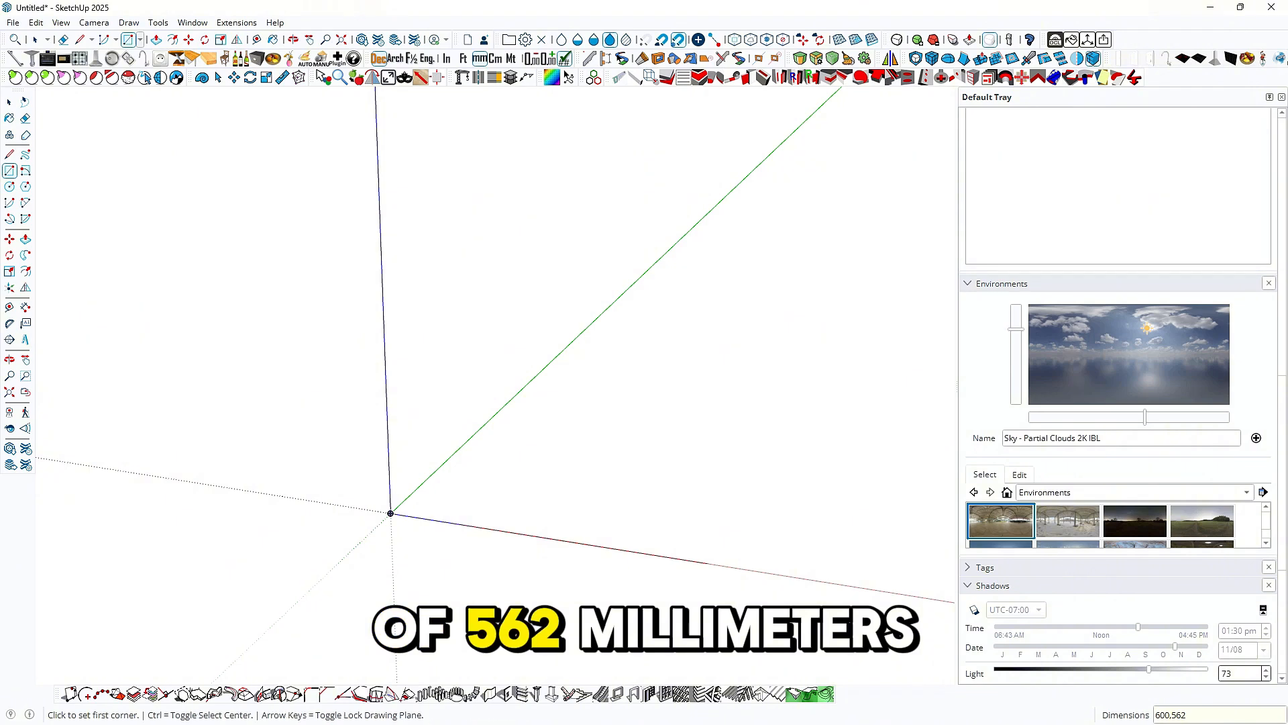
Step: Push/Pull the base rectangle up to a thickness of 18 mm
scroll(400, 516, "up", 5)
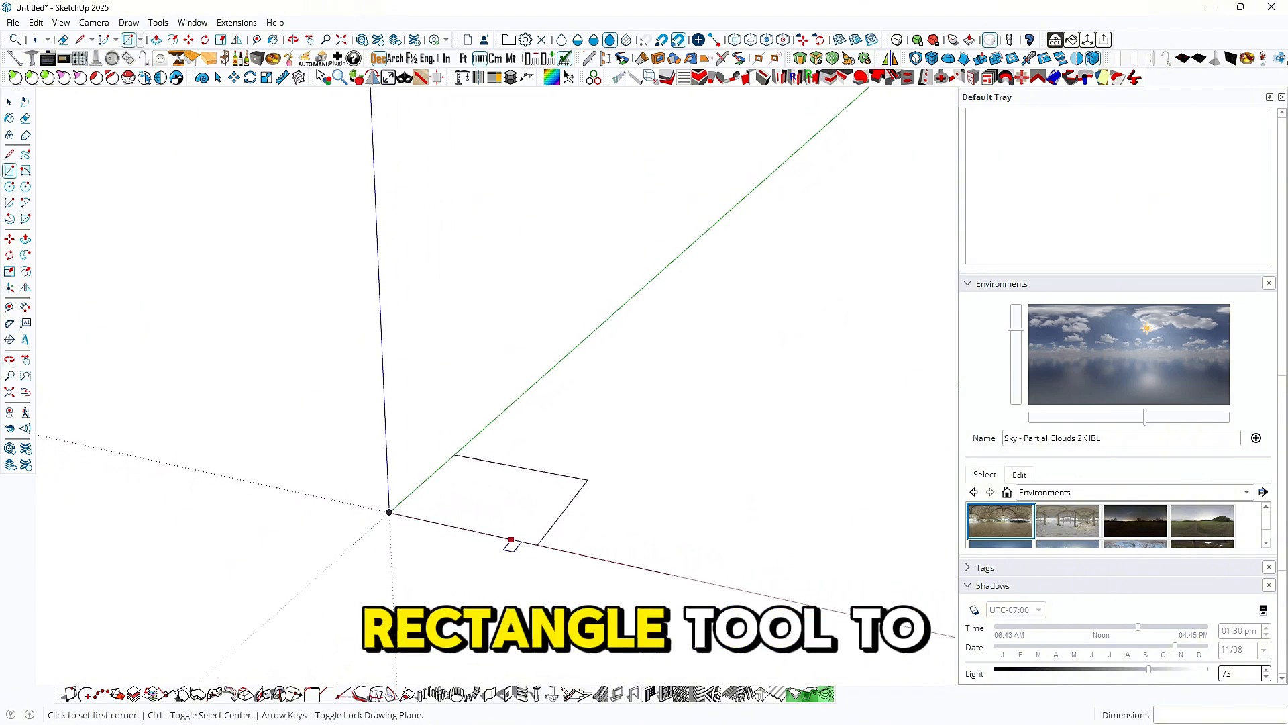
scroll(522, 527, "up", 3)
key("space")
key("p")
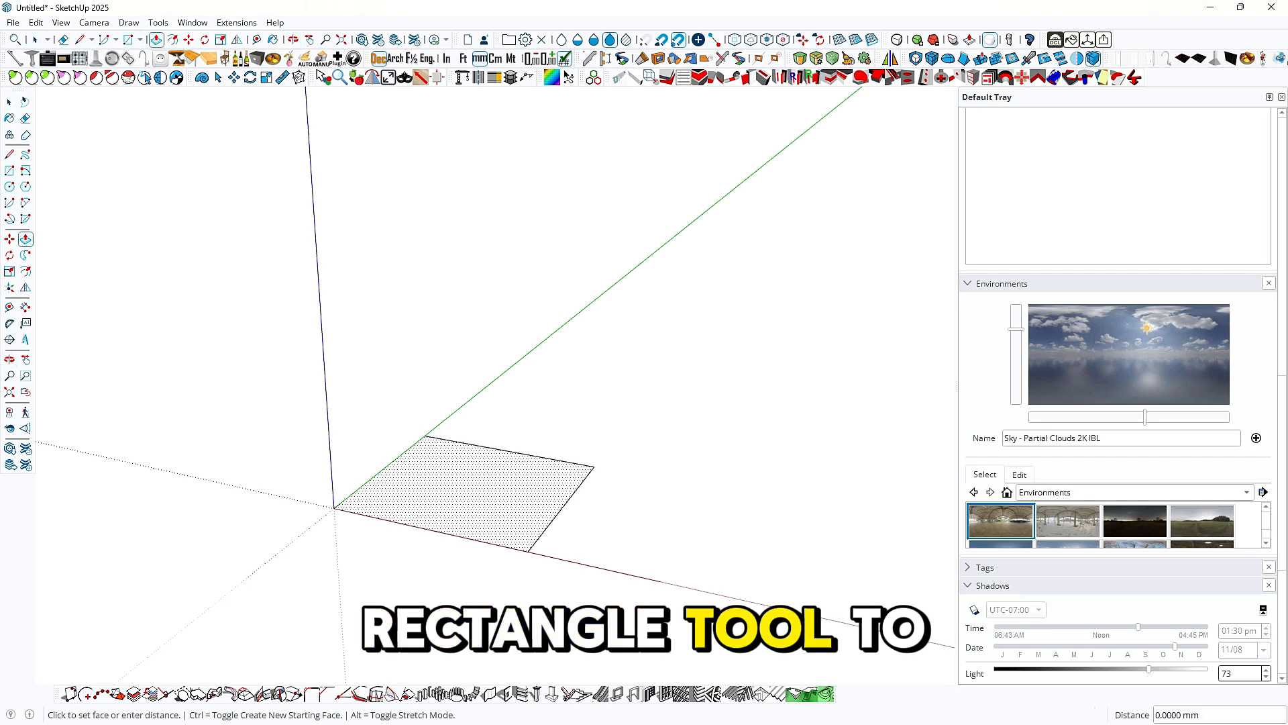
type("18")
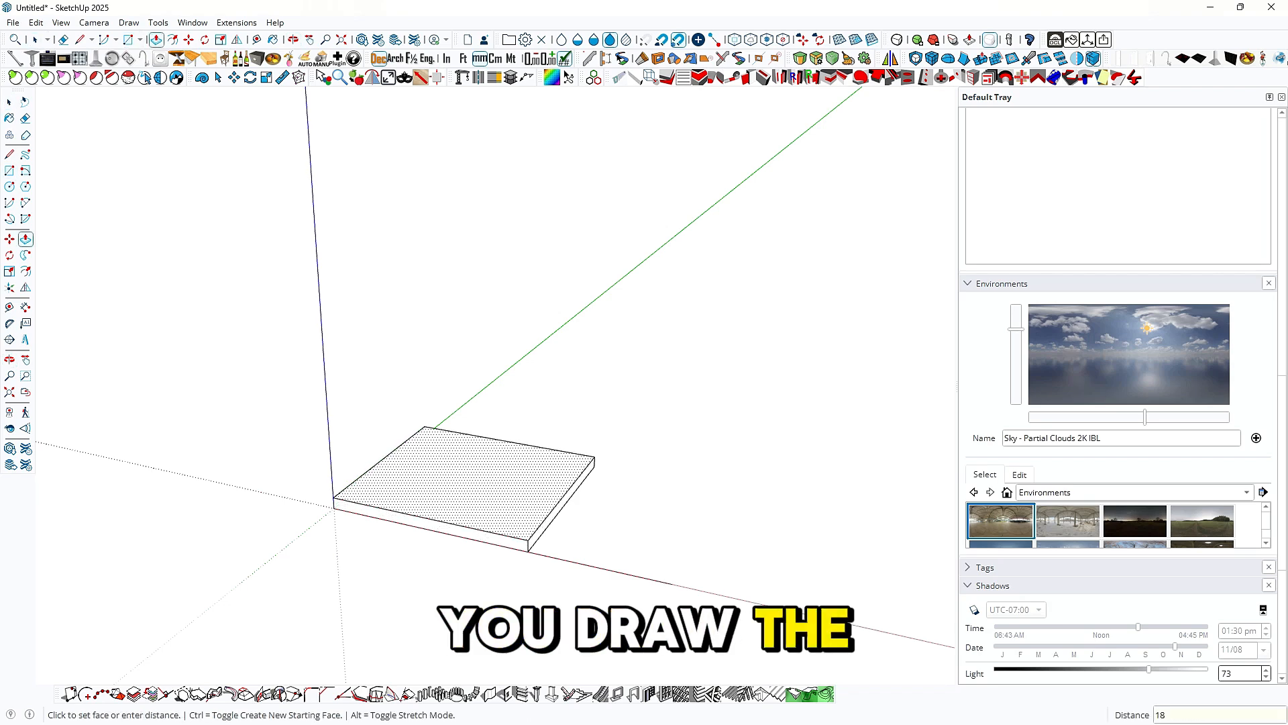
key("Return")
Step: Place a guide line on the panel's top face, 20 mm in from the rear edge opposite the origin
middle_click_drag(591, 429, 470, 497)
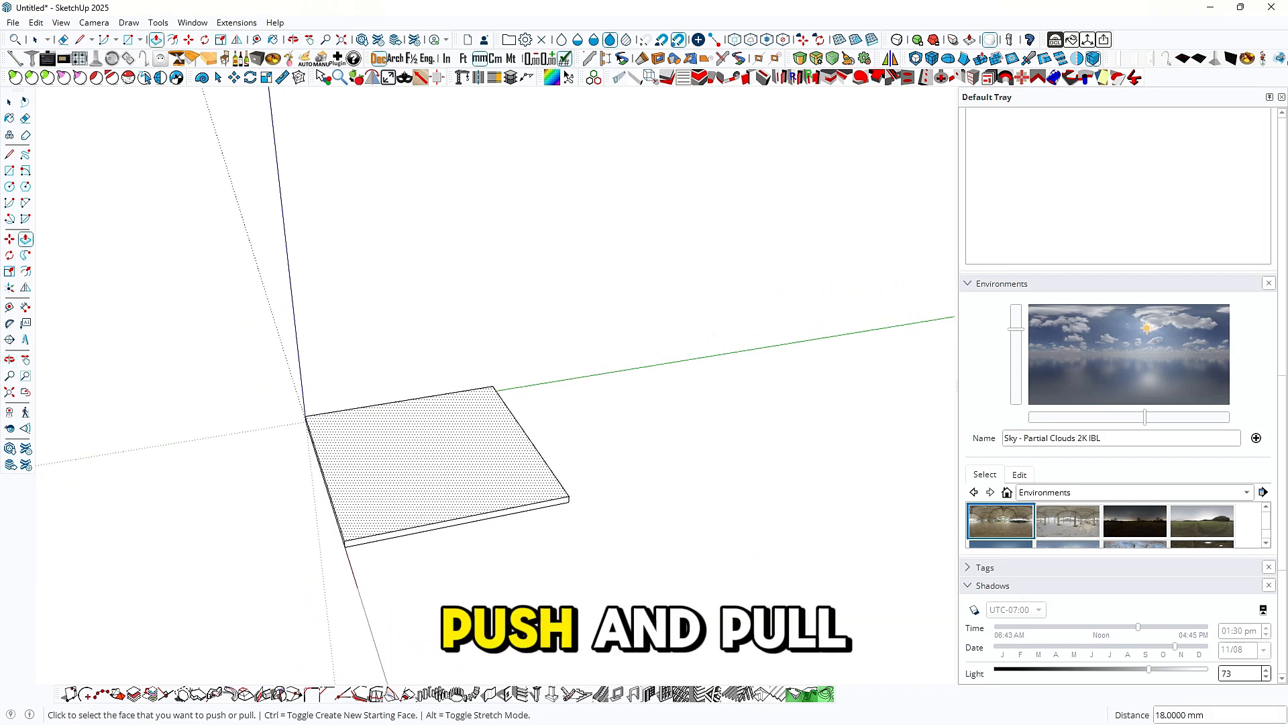
key("t")
scroll(557, 473, "up", 3)
scroll(555, 474, "up", 1)
left_click(555, 473)
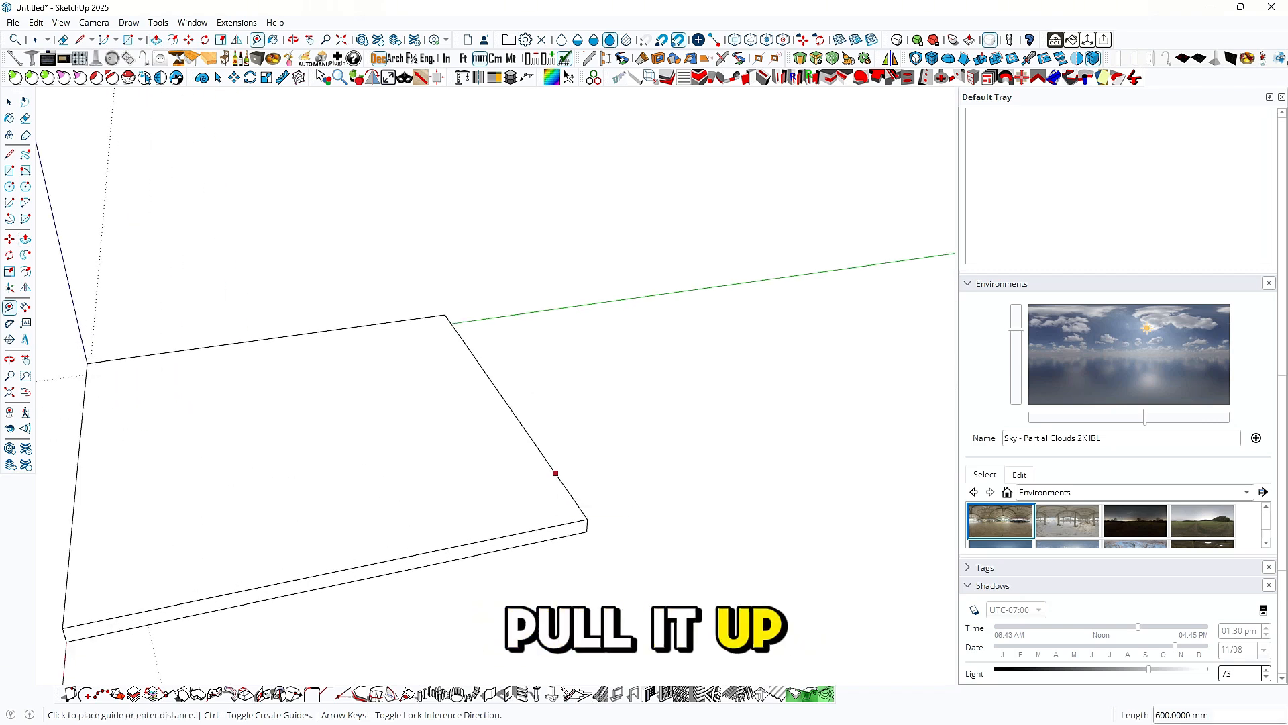
type("20")
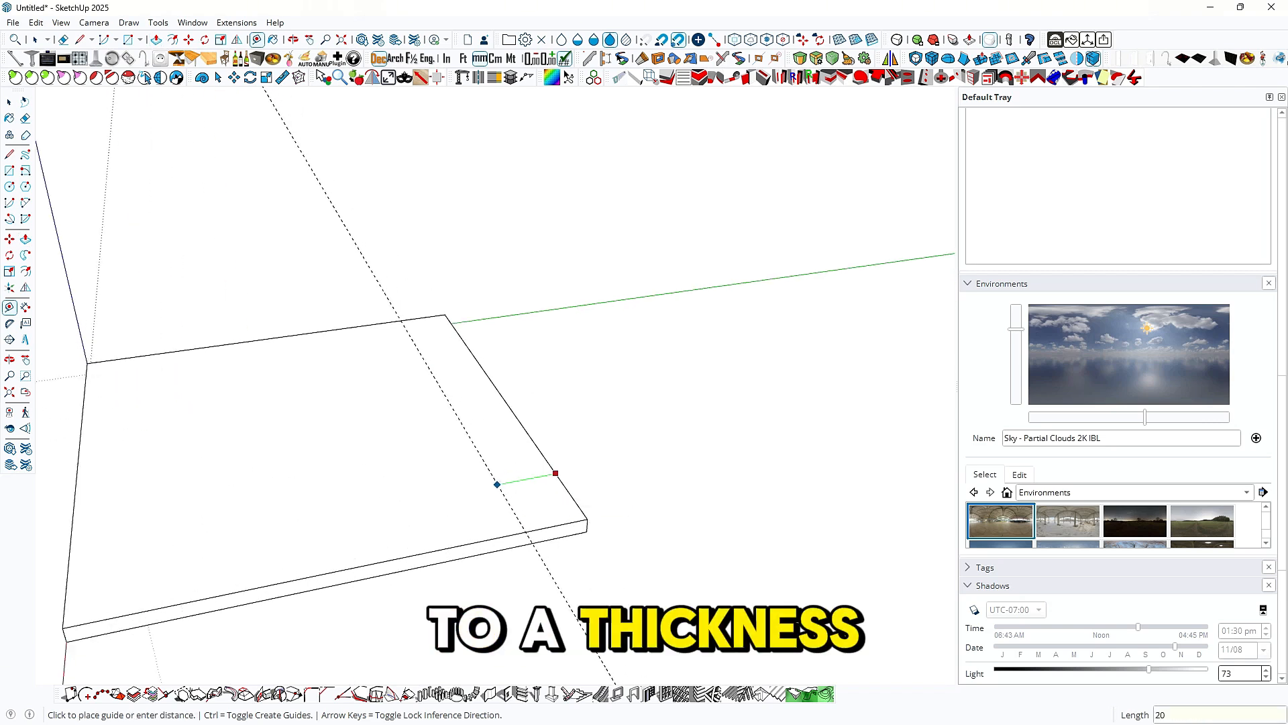
key("Return")
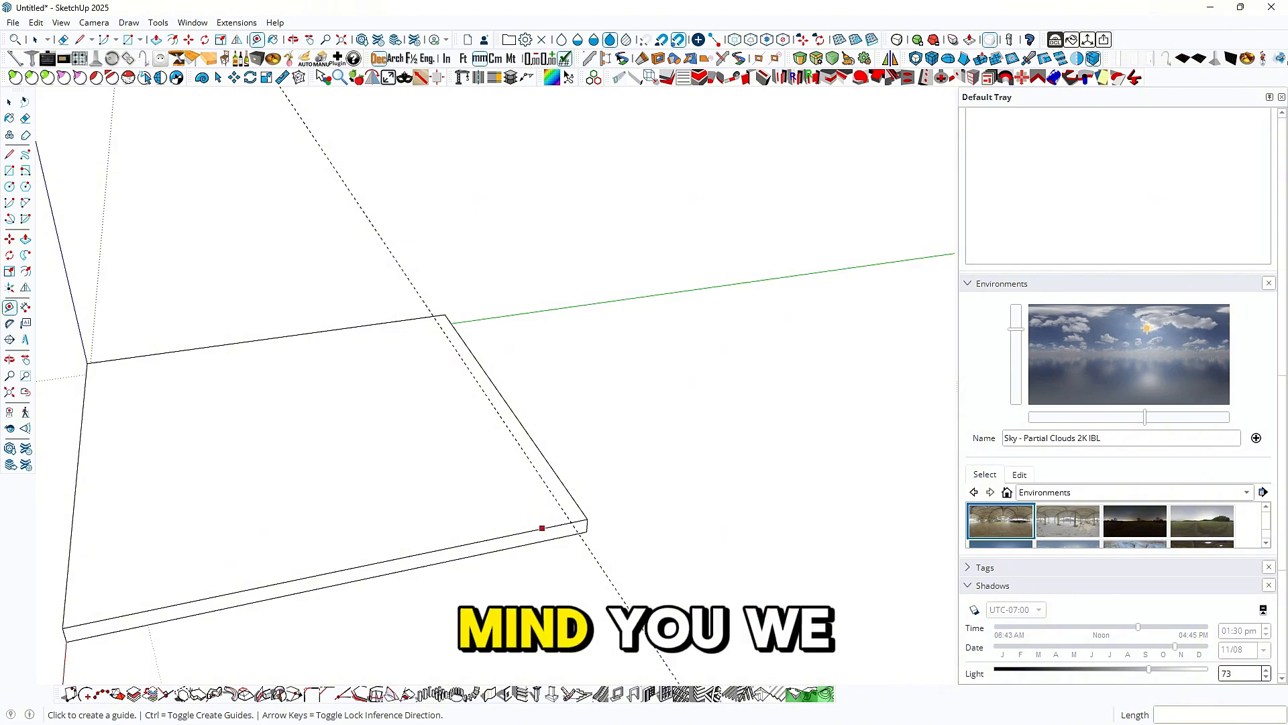
Step: Place a second guide line 4.5 mm from the first guide, on the side towards the panel's rear edge
scroll(556, 527, "up", 3)
middle_click_drag(569, 506, 523, 512)
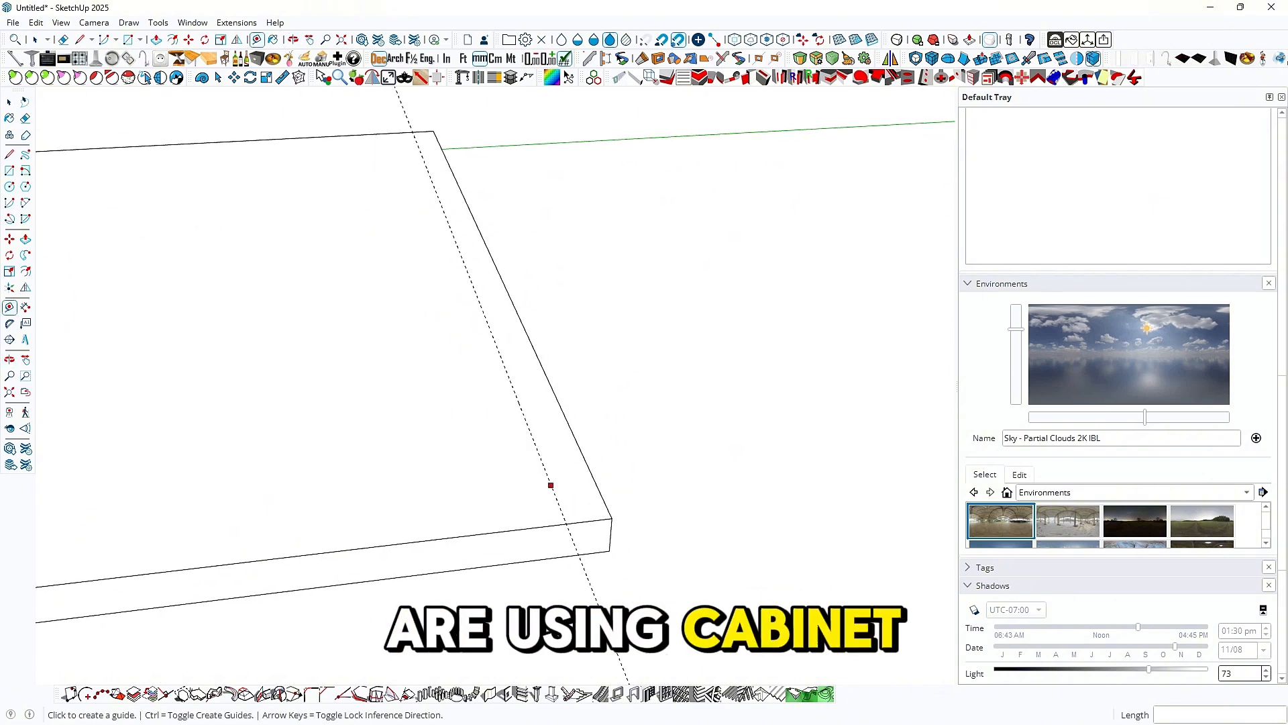
type("4.")
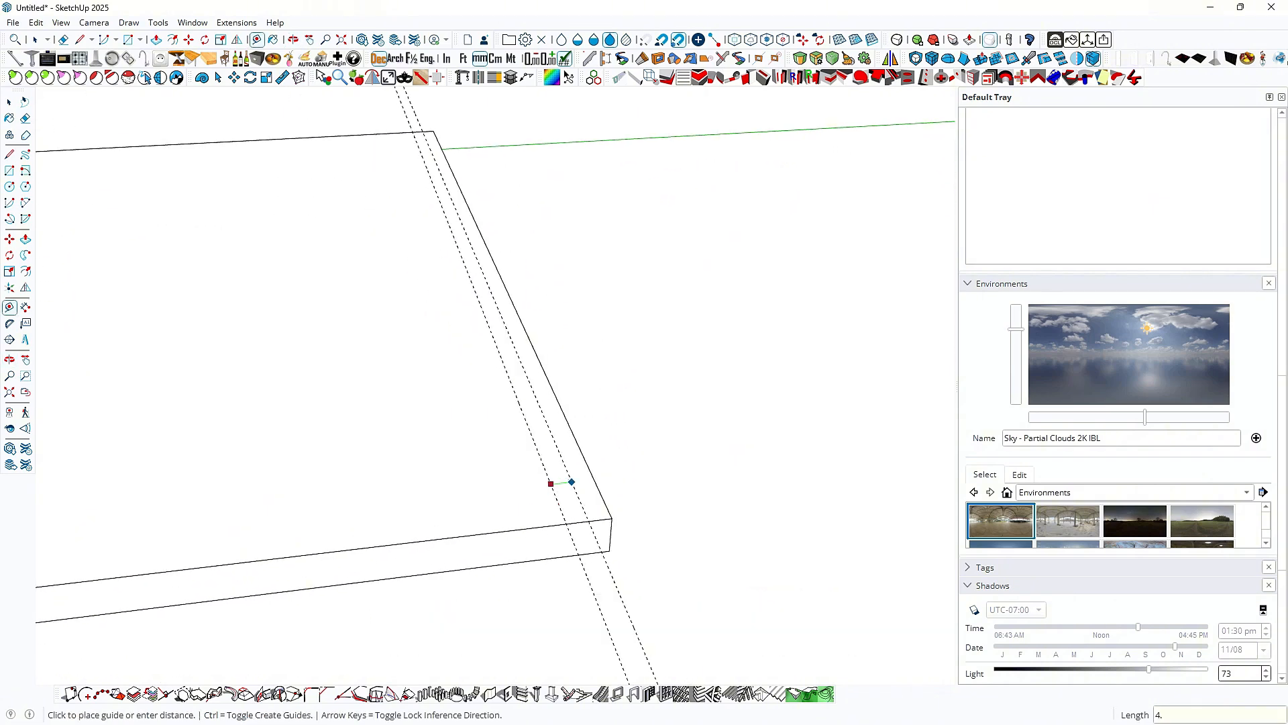
type("5")
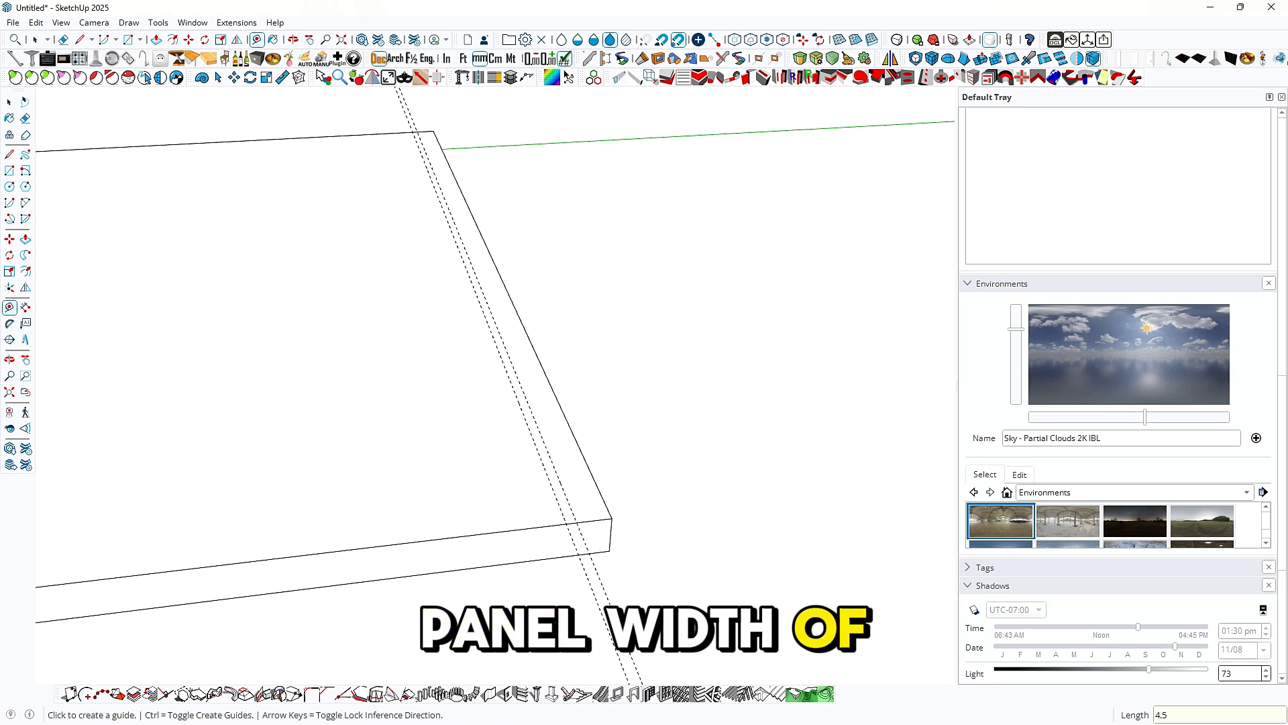
Step: Copy the panel's top rear edge onto both guide lines to outline a 4.5 mm wide groove strip
key("space")
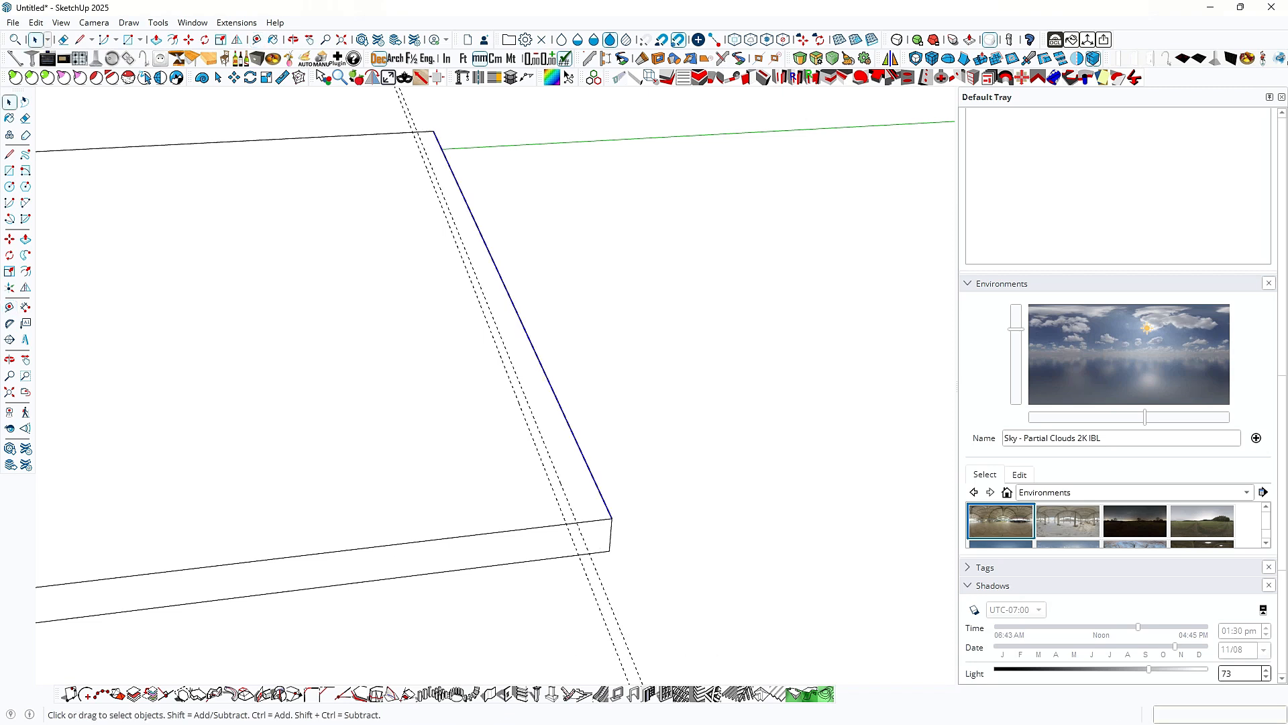
key("m")
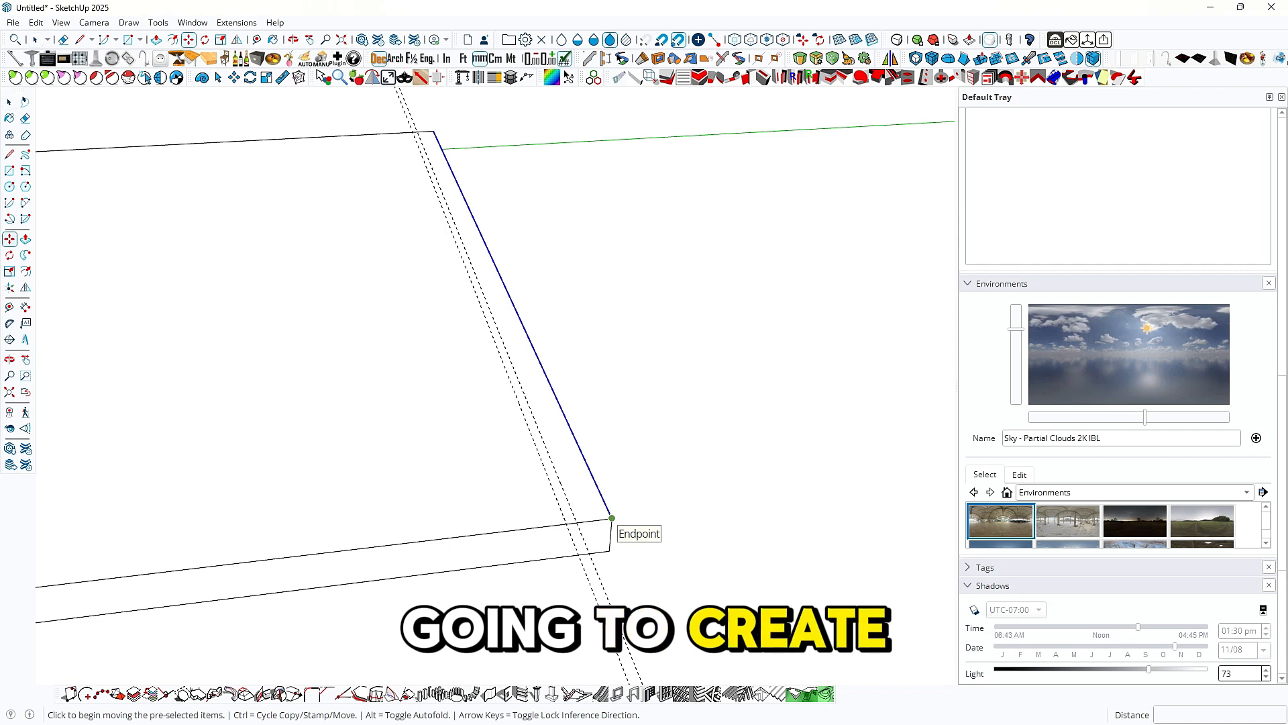
left_click(611, 518)
key("ctrl")
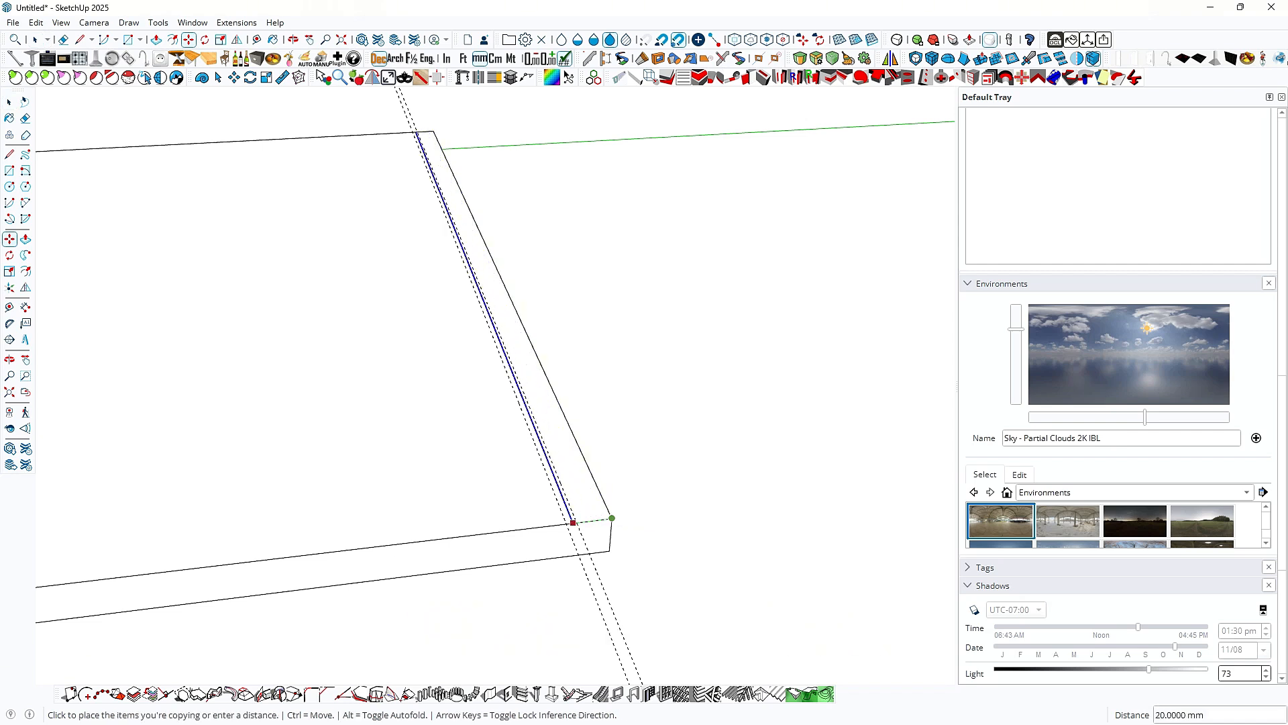
left_click(566, 522)
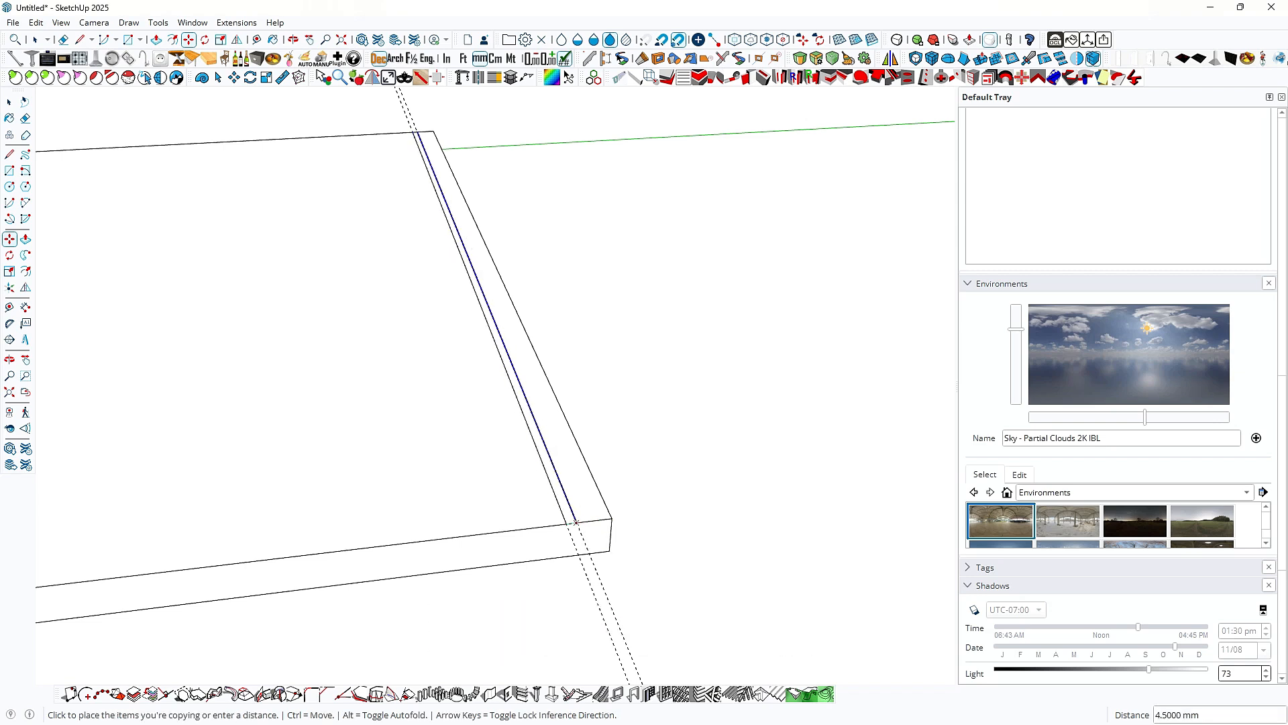
Step: Push the narrow strip down 9 mm to cut the back panel groove into the base panel
key("p")
scroll(575, 534, "up", 1)
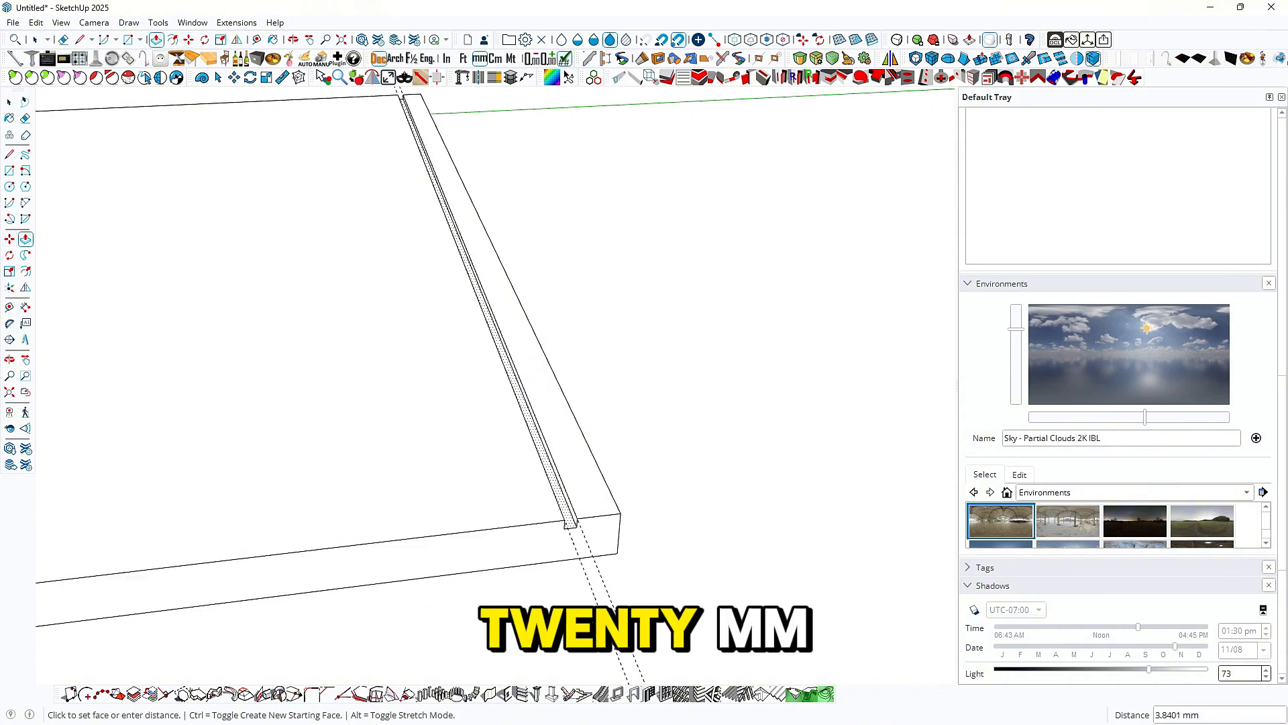
type("9")
Step: Erase the two guide lines along the groove
mouse_move(579, 534)
middle_mouse_down()
mouse_move(673, 500)
mouse_move(678, 512)
mouse_move(710, 468)
mouse_move(627, 535)
mouse_move(517, 469)
mouse_move(672, 514)
mouse_move(698, 494)
mouse_move(644, 514)
middle_mouse_up()
scroll(604, 535, "down", 2)
key("space")
scroll(601, 523, "down", 3)
key("e")
key("space")
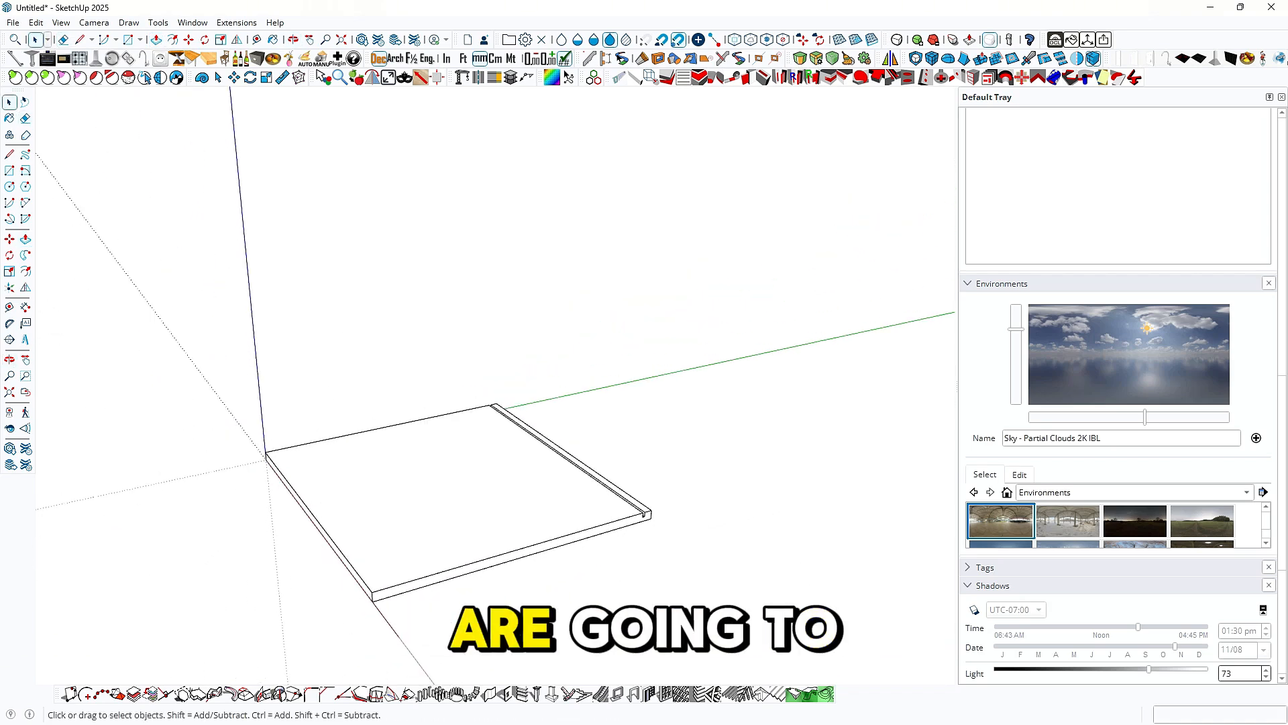
Step: Select all of the base panel's geometry and make it a group
left_click(641, 512)
right_click(644, 514)
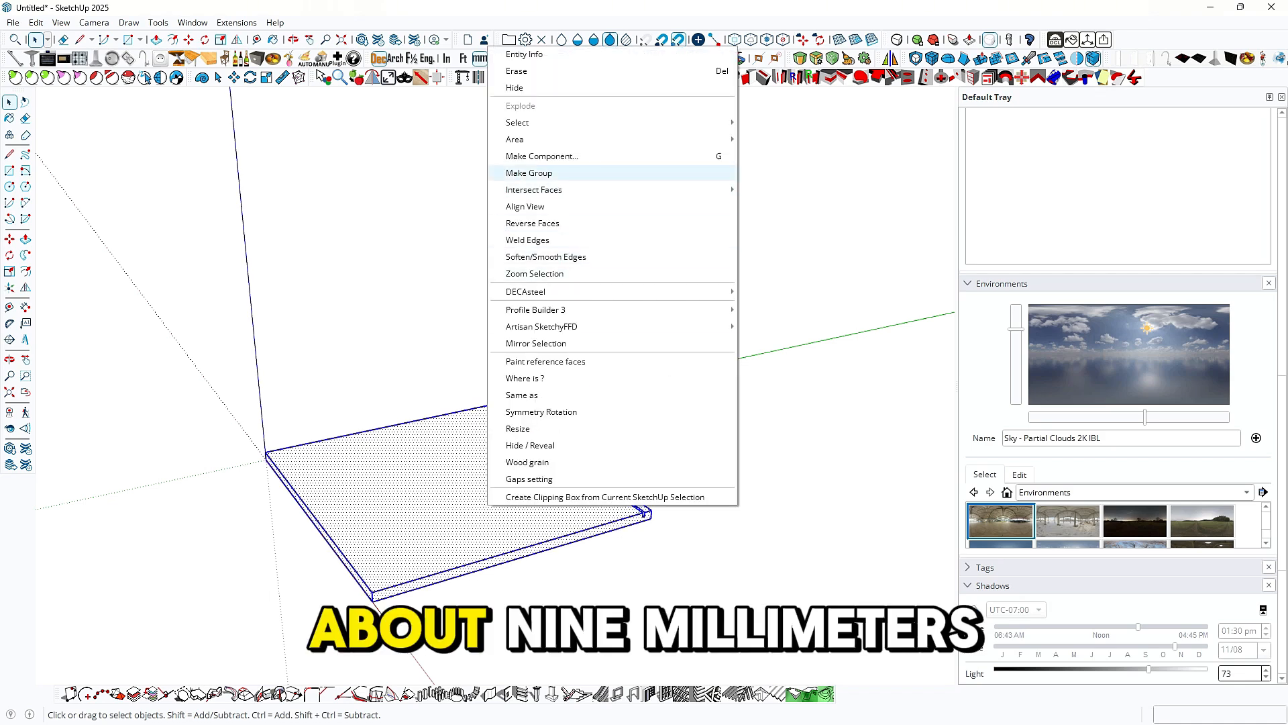
left_click(529, 173)
Step: Turn the grouped panel into a component with the definition name "base panel"
middle_click_drag(564, 403, 511, 402)
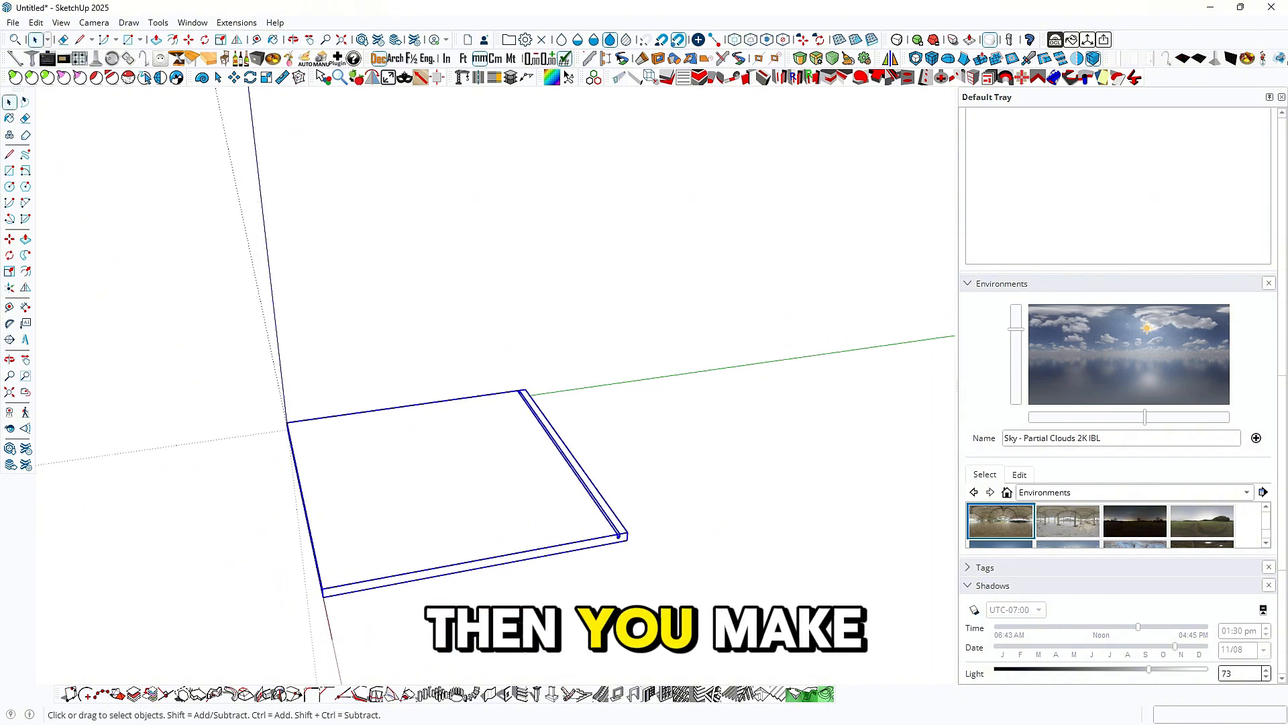
right_click(432, 507)
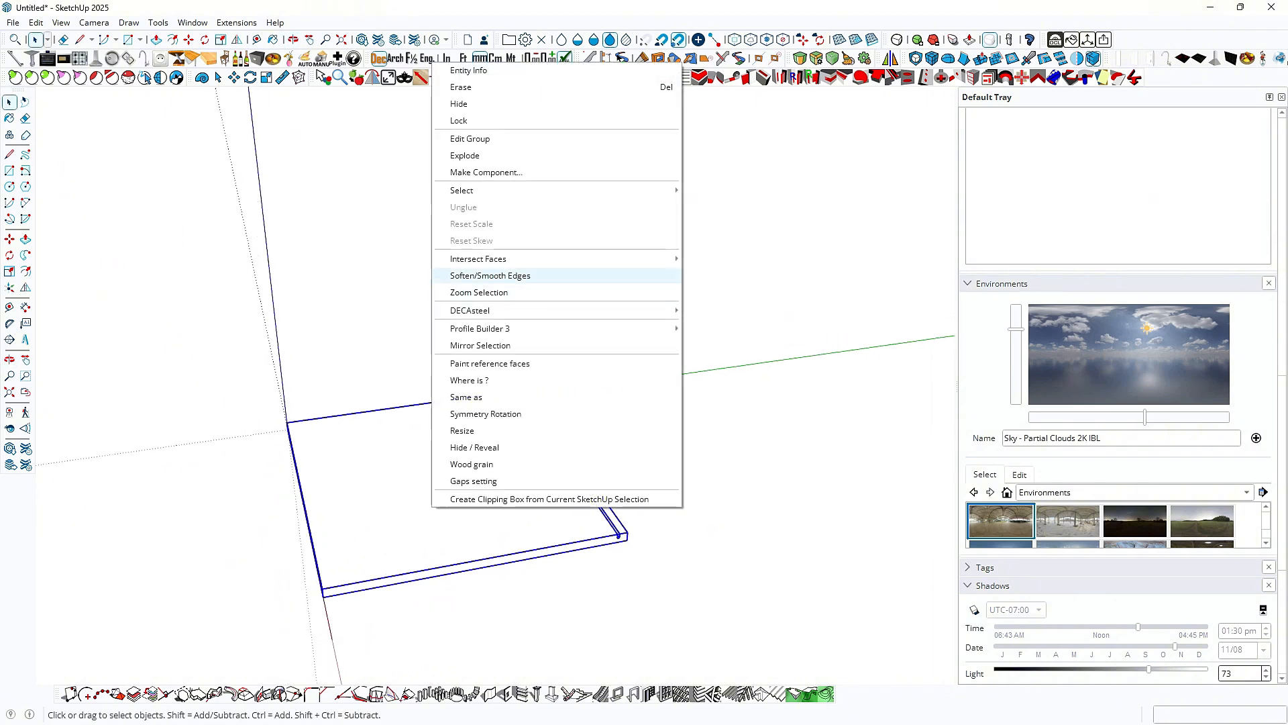
left_click(486, 172)
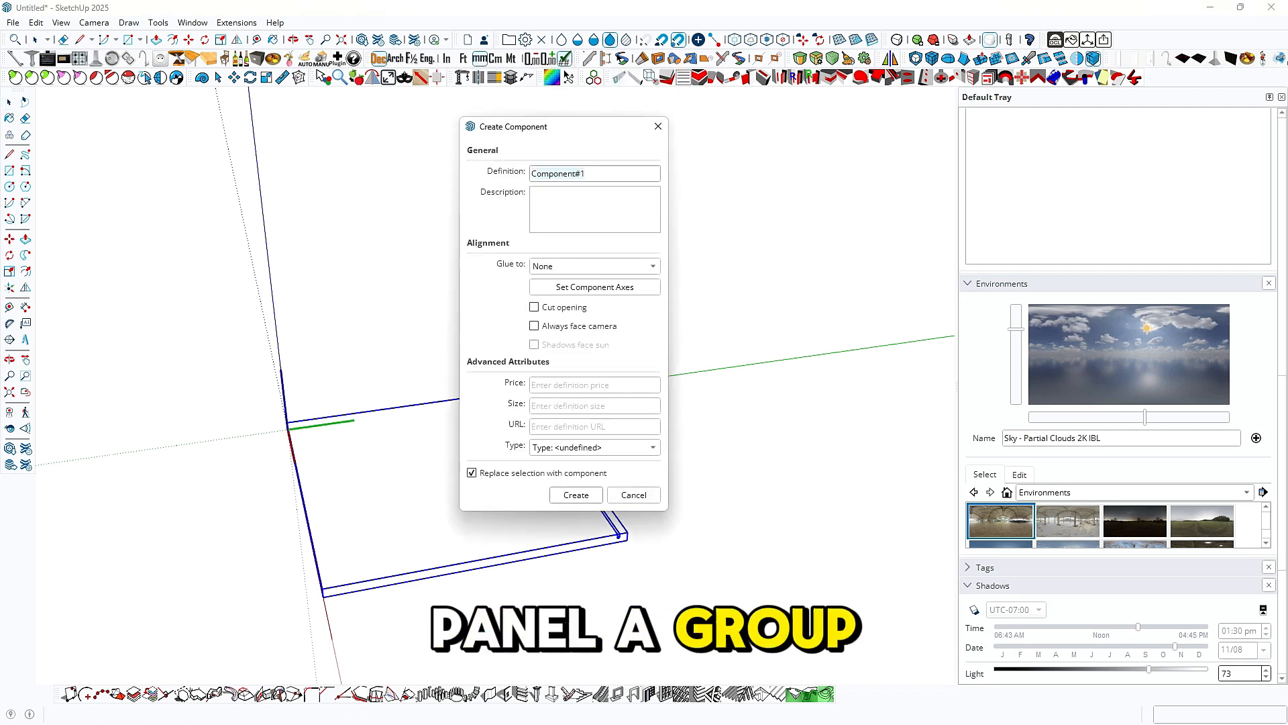
type("ba")
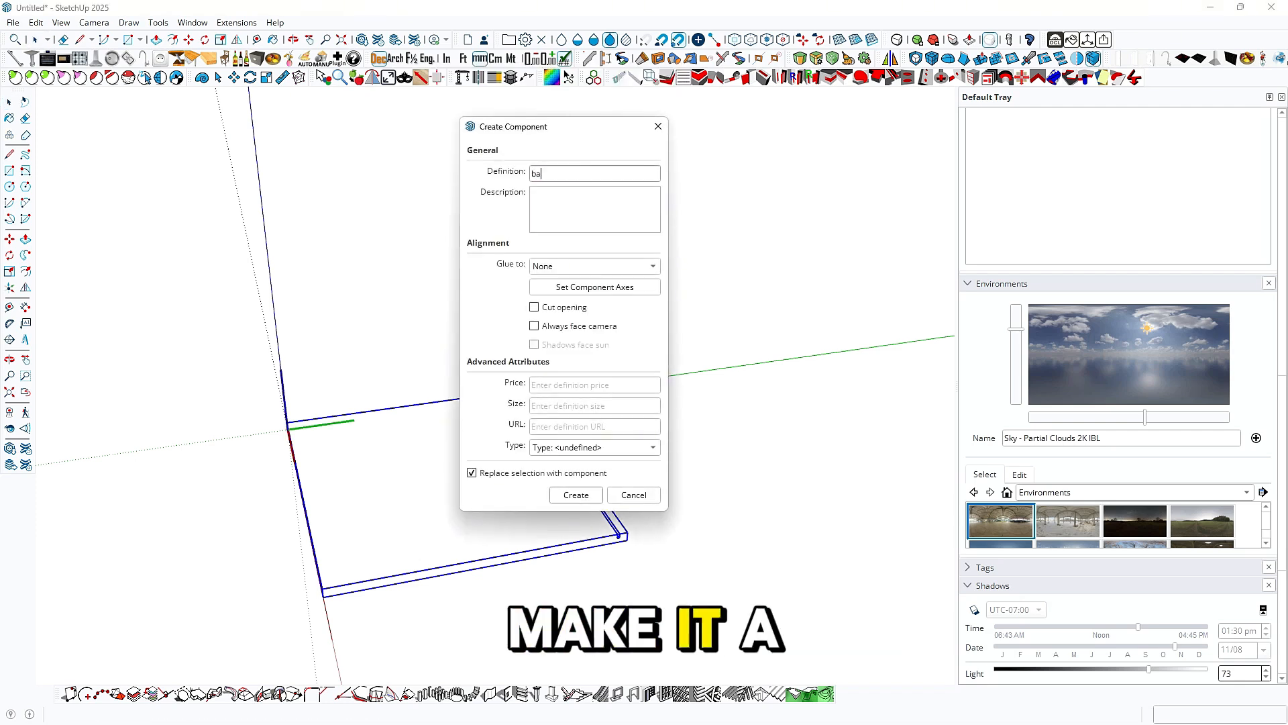
type("se p")
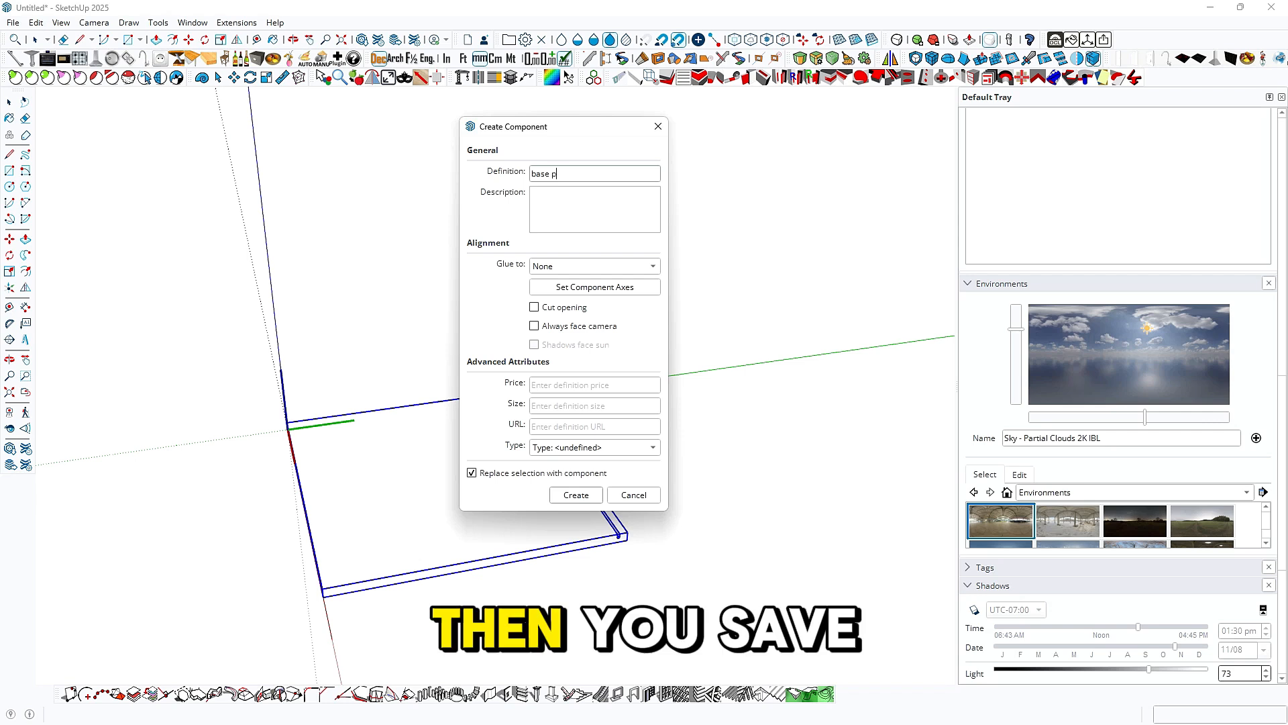
type("anel")
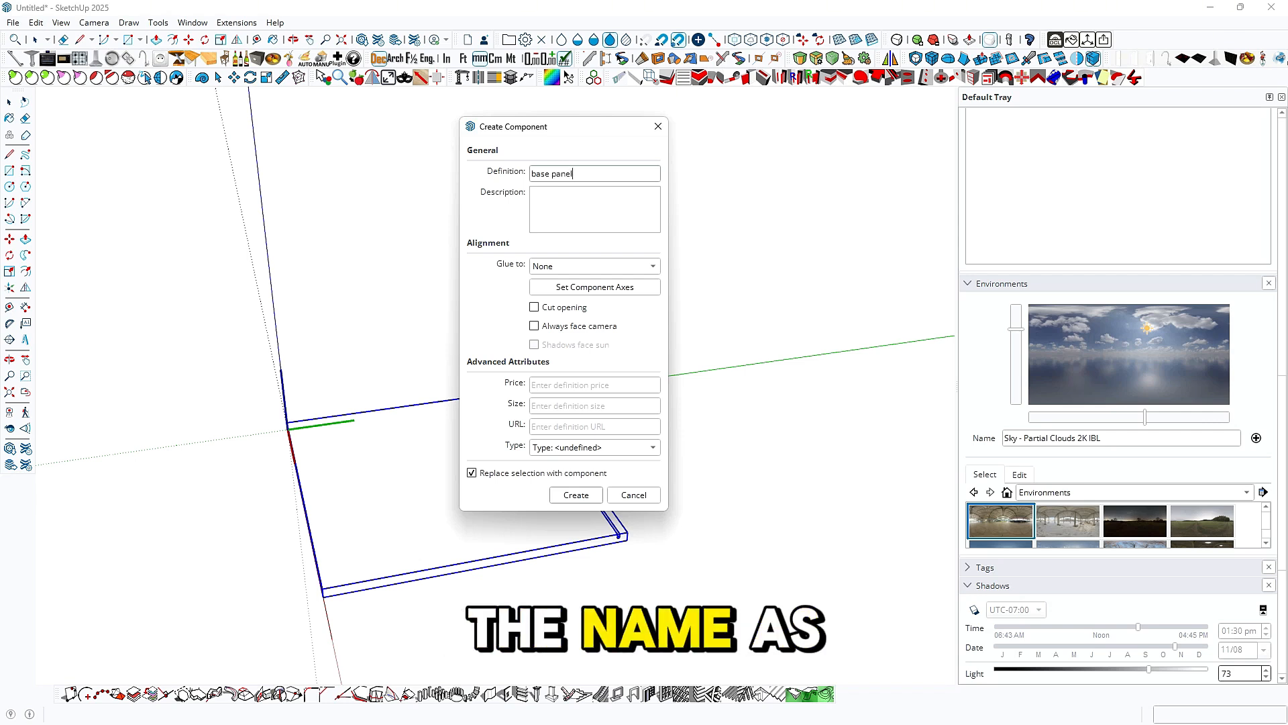
key("Return")
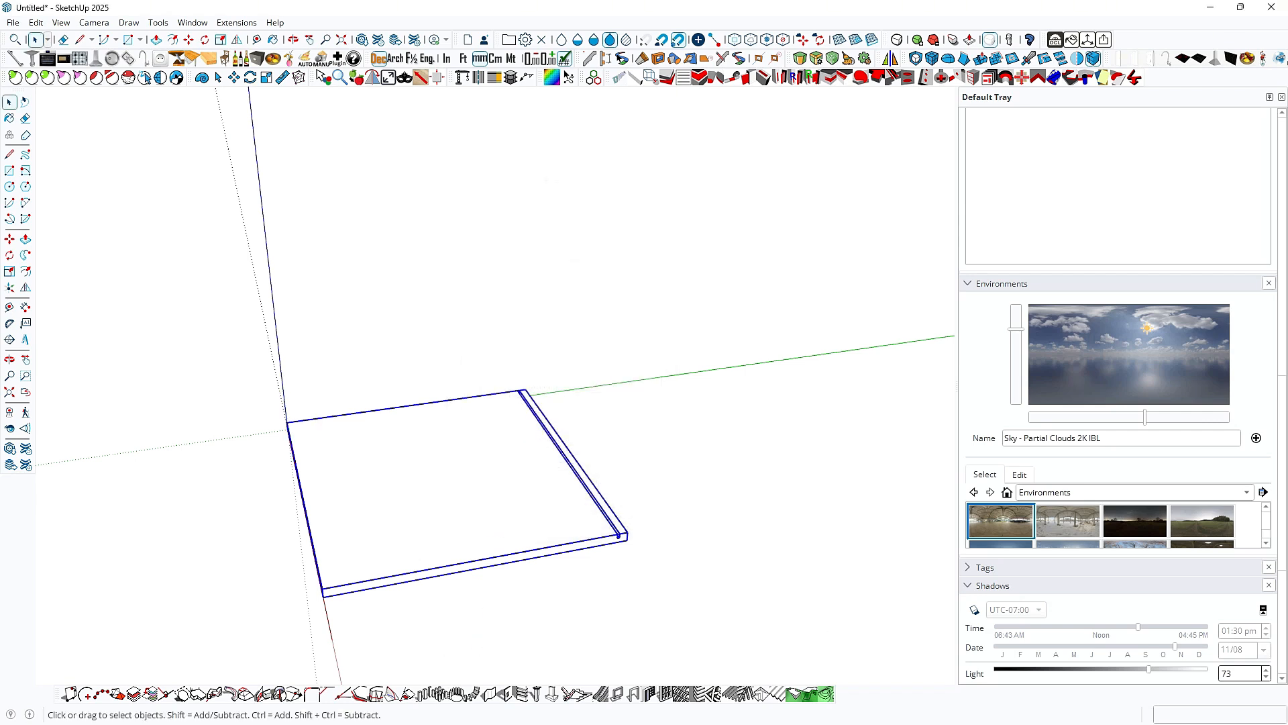
Step: Place a guide line 18 mm in from the base panel's top edge that runs along the green axis
middle_click_drag(419, 510, 520, 503)
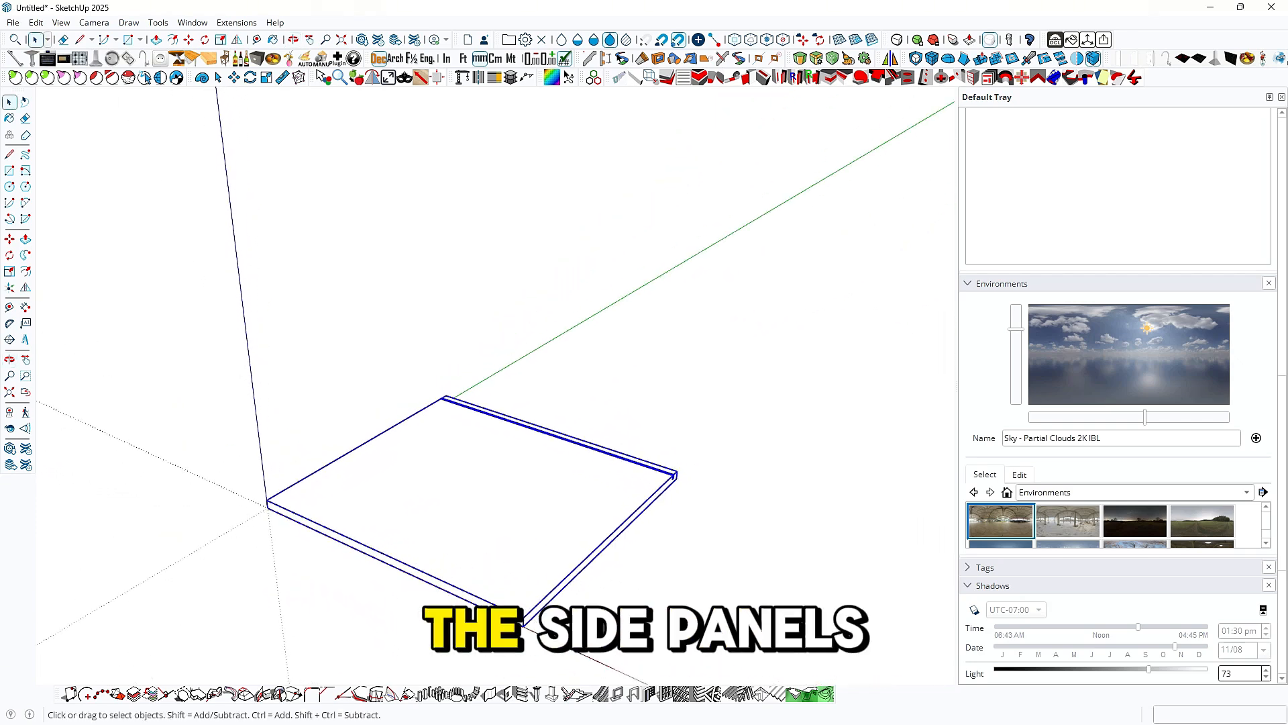
scroll(313, 470, "up", 3)
key("t")
left_click(251, 520)
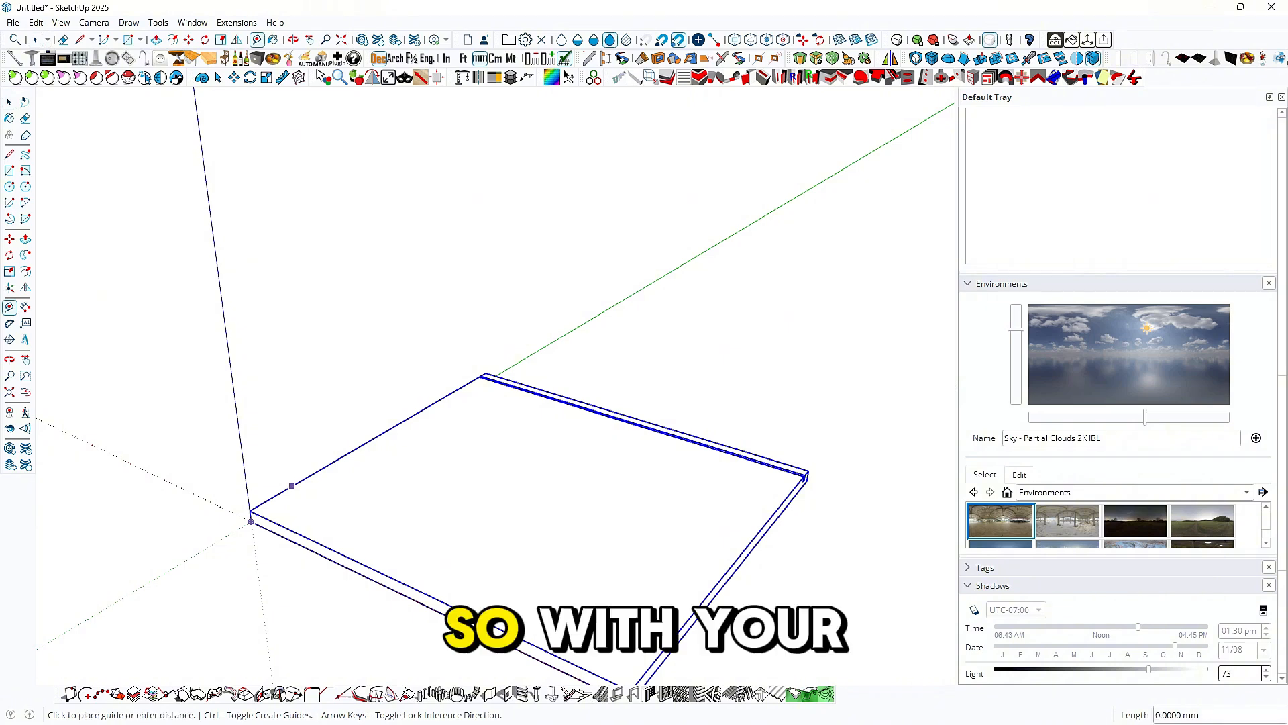
type("1")
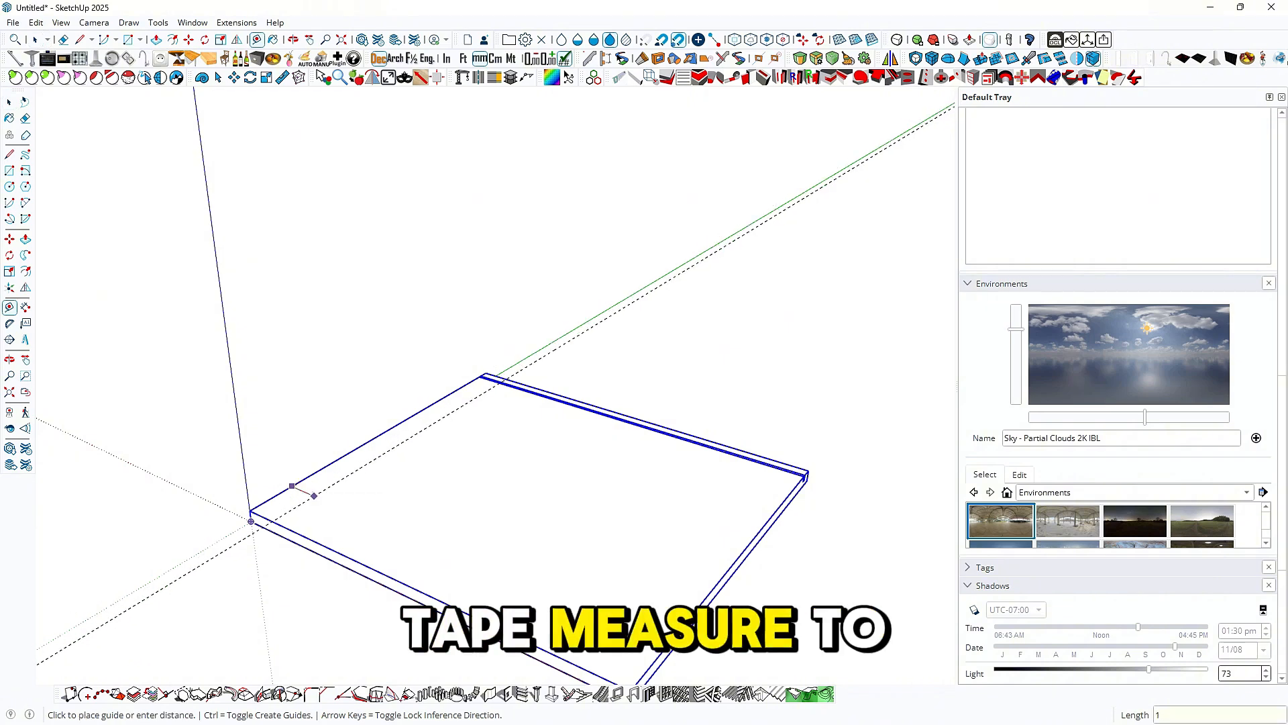
type("8")
Step: Draw an 18 by 562 mm side panel rectangle on the base panel, between its edge along the green axis and the guide
middle_click_drag(376, 463, 322, 510)
scroll(246, 519, "up", 2)
scroll(246, 519, "up", 1)
key("r")
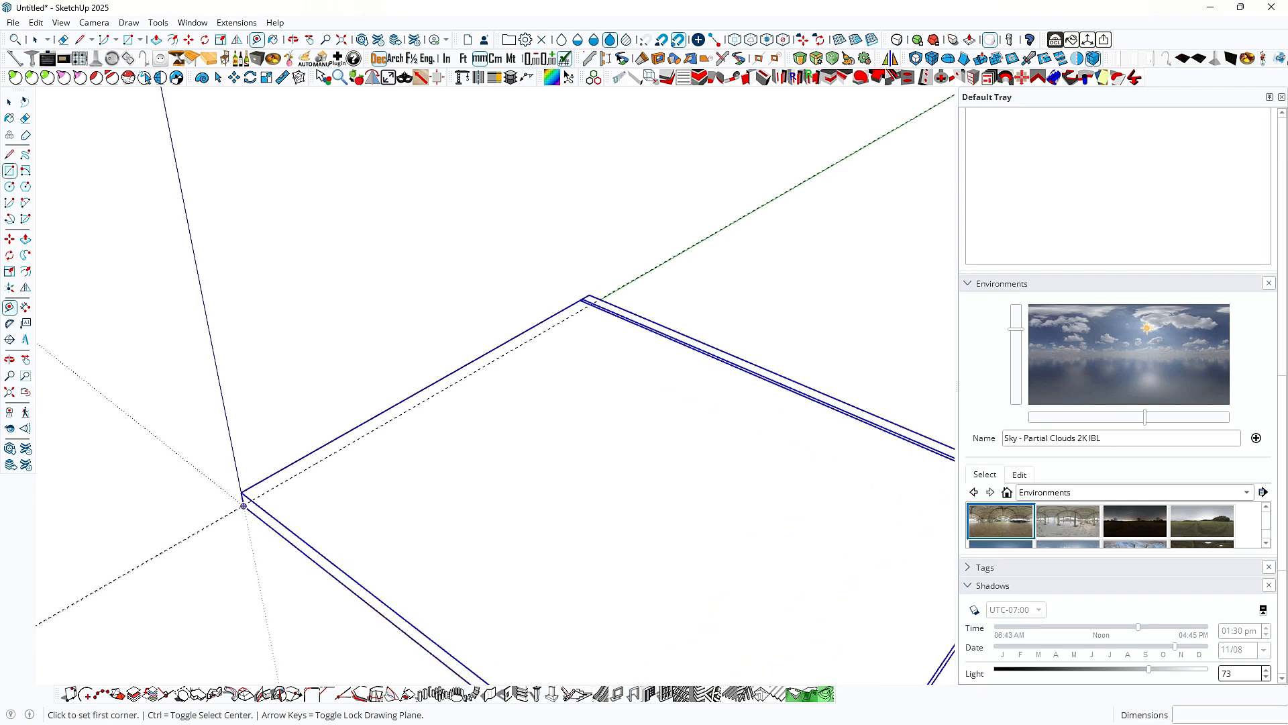
left_click(241, 493)
middle_click_drag(347, 456, 347, 457)
middle_click_drag(623, 400, 567, 446)
scroll(625, 310, "up", 3)
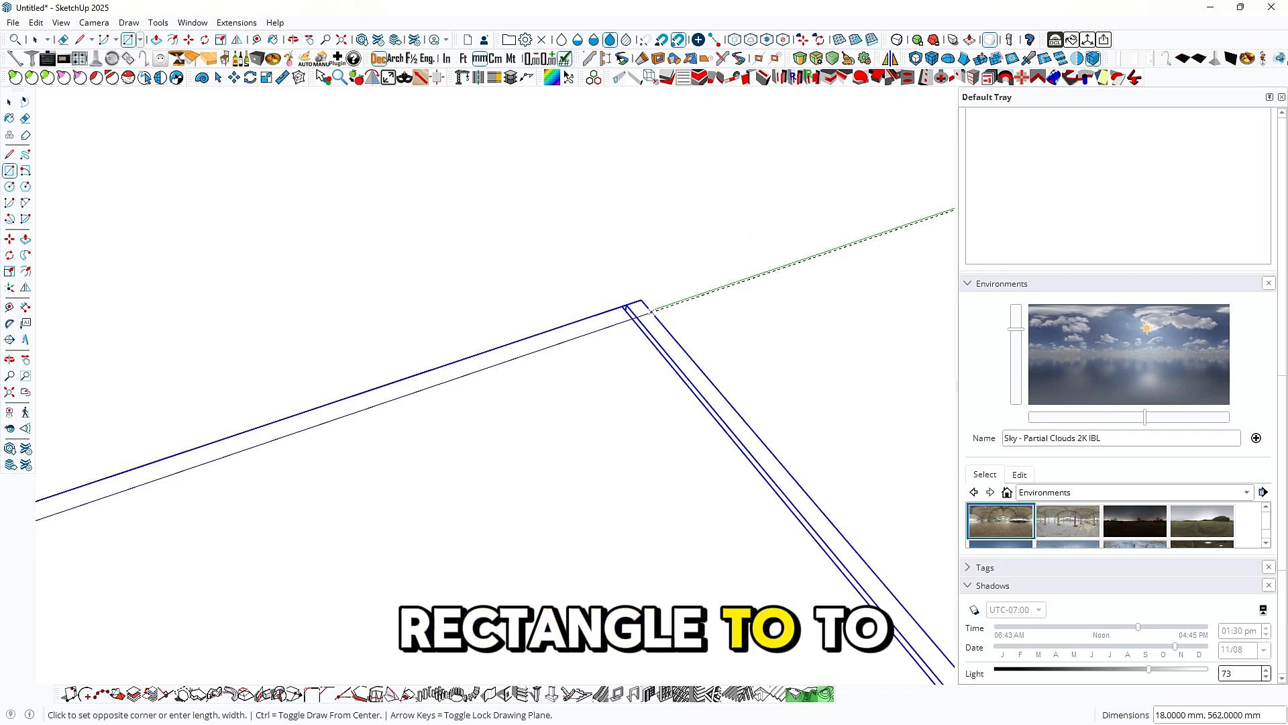
left_click(652, 312)
scroll(649, 313, "up", 4)
scroll(623, 319, "up", 1)
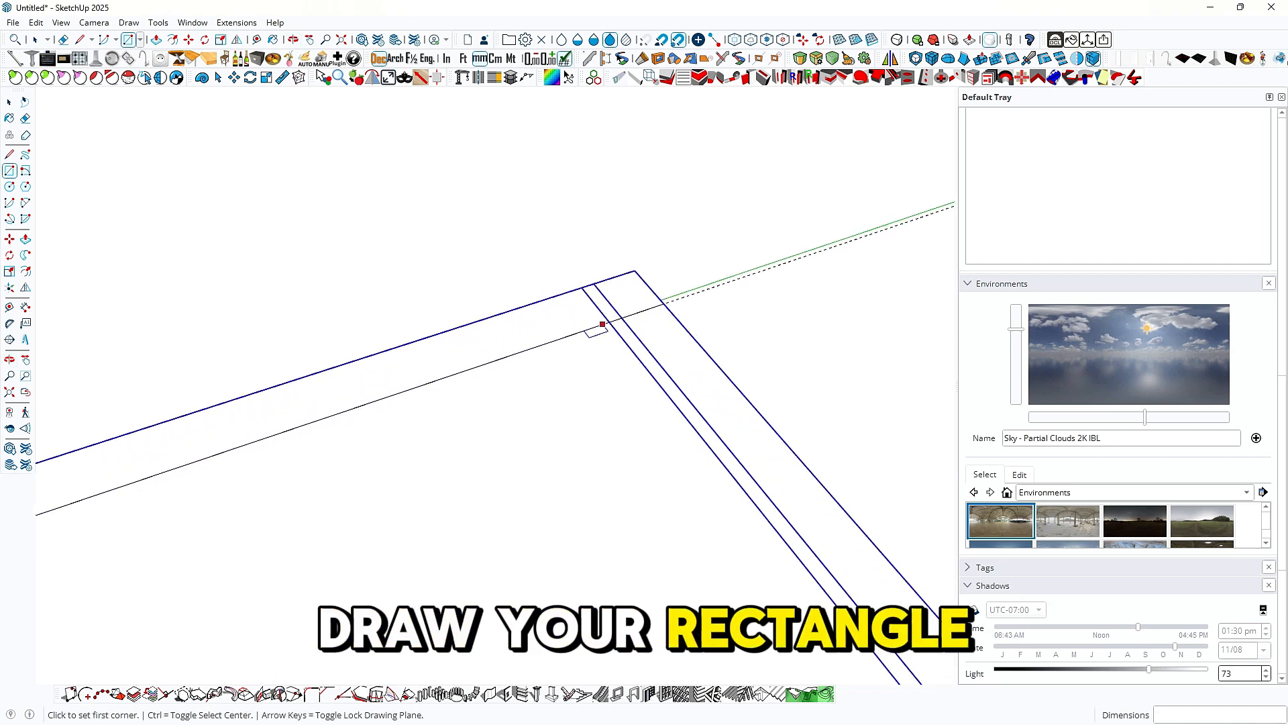
Step: Place a guide line 9 mm in from the side panel outline's inner long edge, parallel to the green axis
left_click(562, 339)
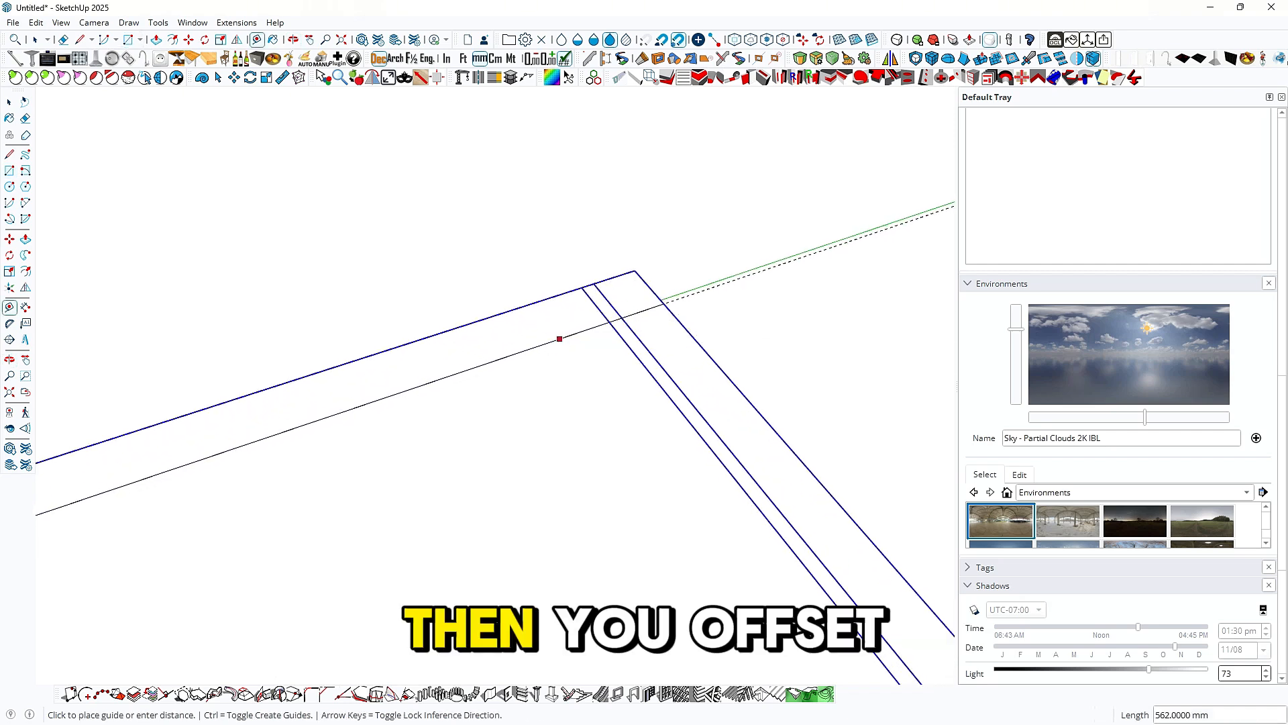
type("9.3120")
key("Return")
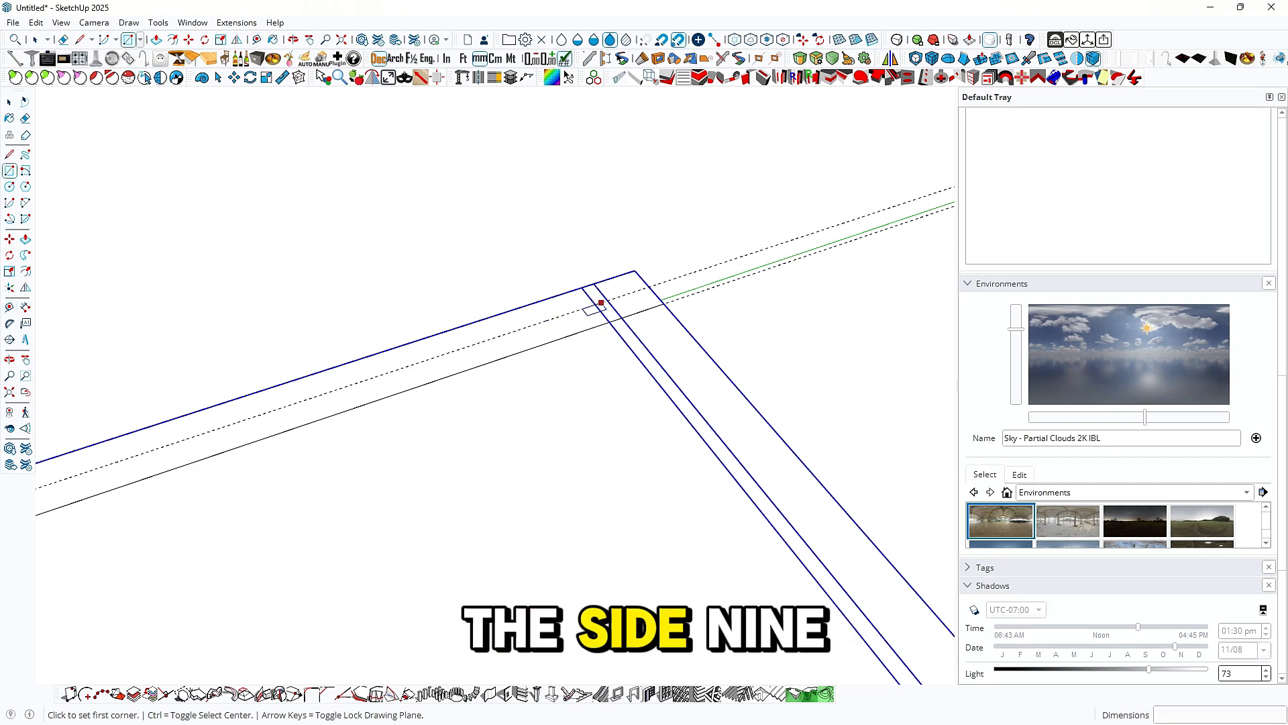
Step: Draw a 9 by 4.5 mm groove rectangle from the guide to the side panel's inner edge, in line with the base panel's groove
left_click(595, 306)
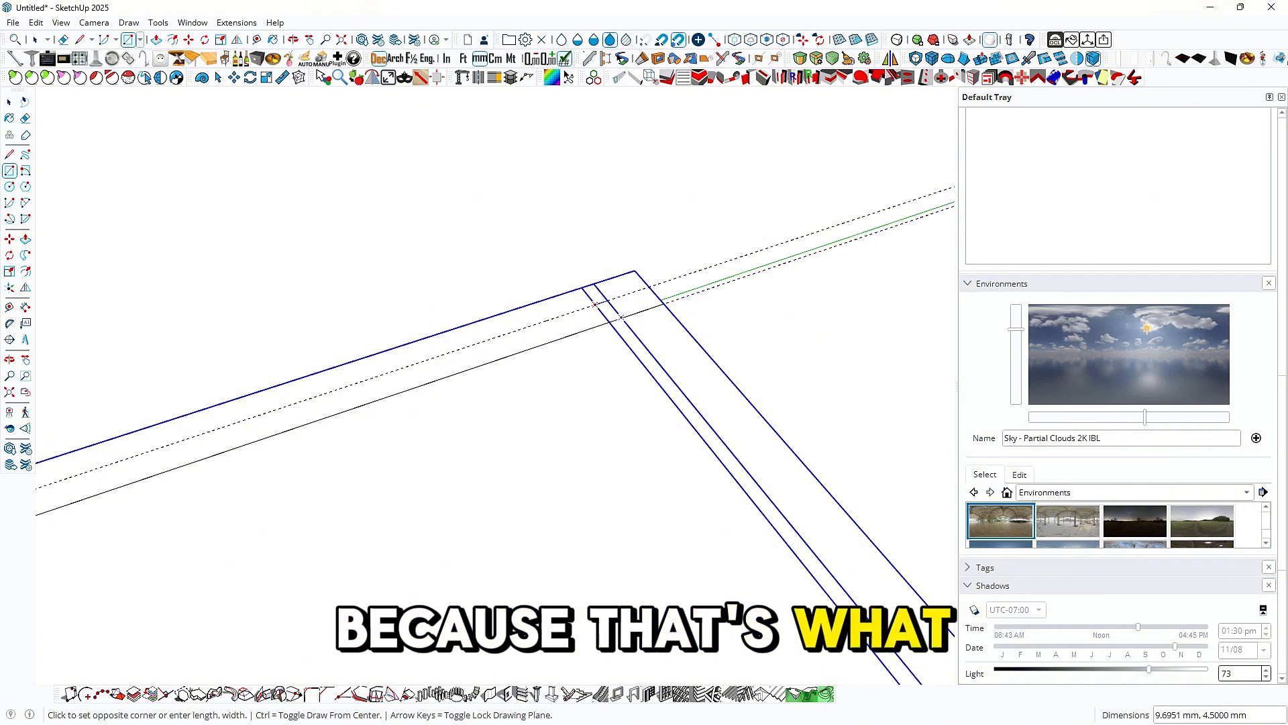
scroll(621, 316, "up", 2)
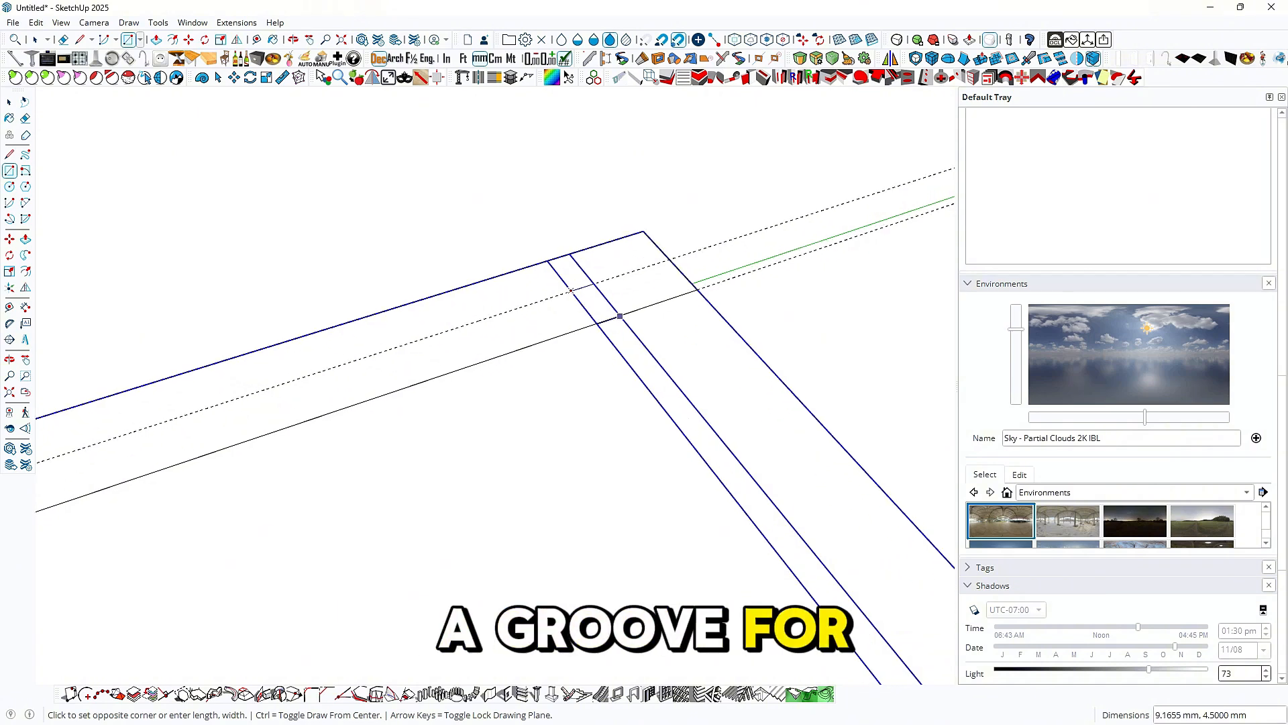
left_click(620, 316)
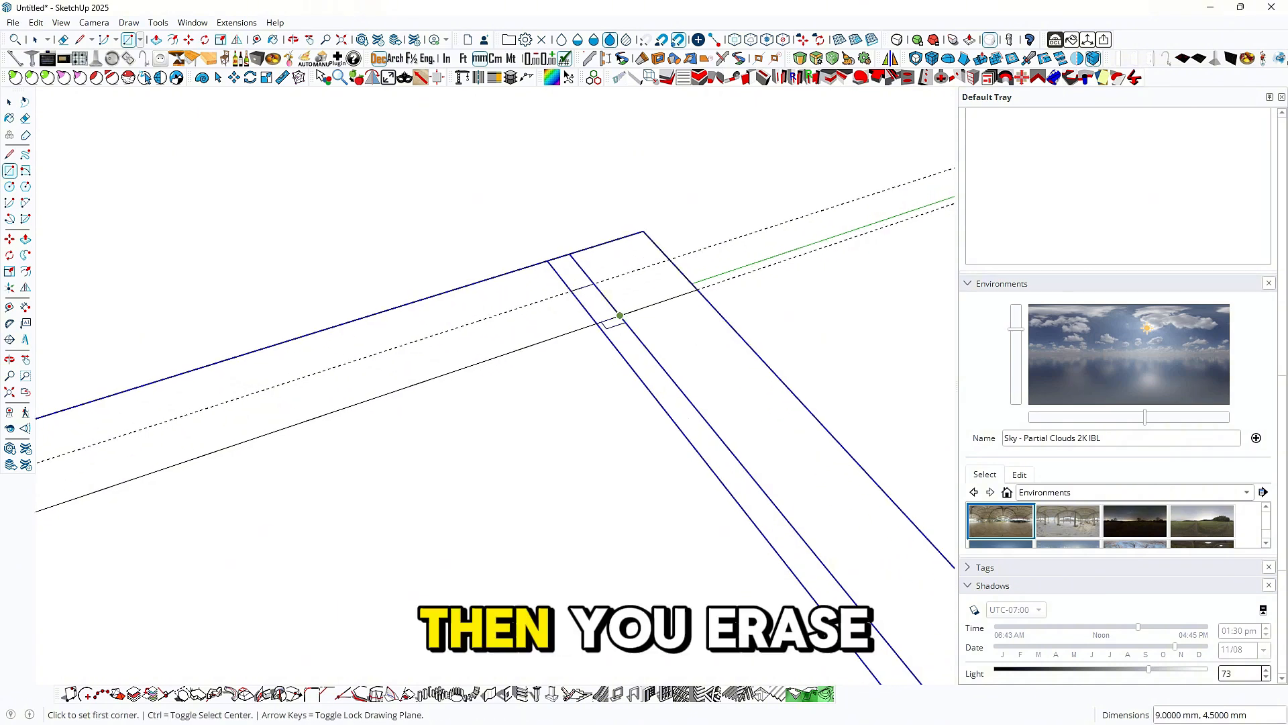
Step: Erase the short edge segment that closes the groove on the side panel outline's inner side
key("e")
left_click(608, 319)
mouse_move(608, 319)
middle_mouse_down()
mouse_move(500, 305)
mouse_move(607, 296)
middle_mouse_up()
scroll(608, 296, "down", 5)
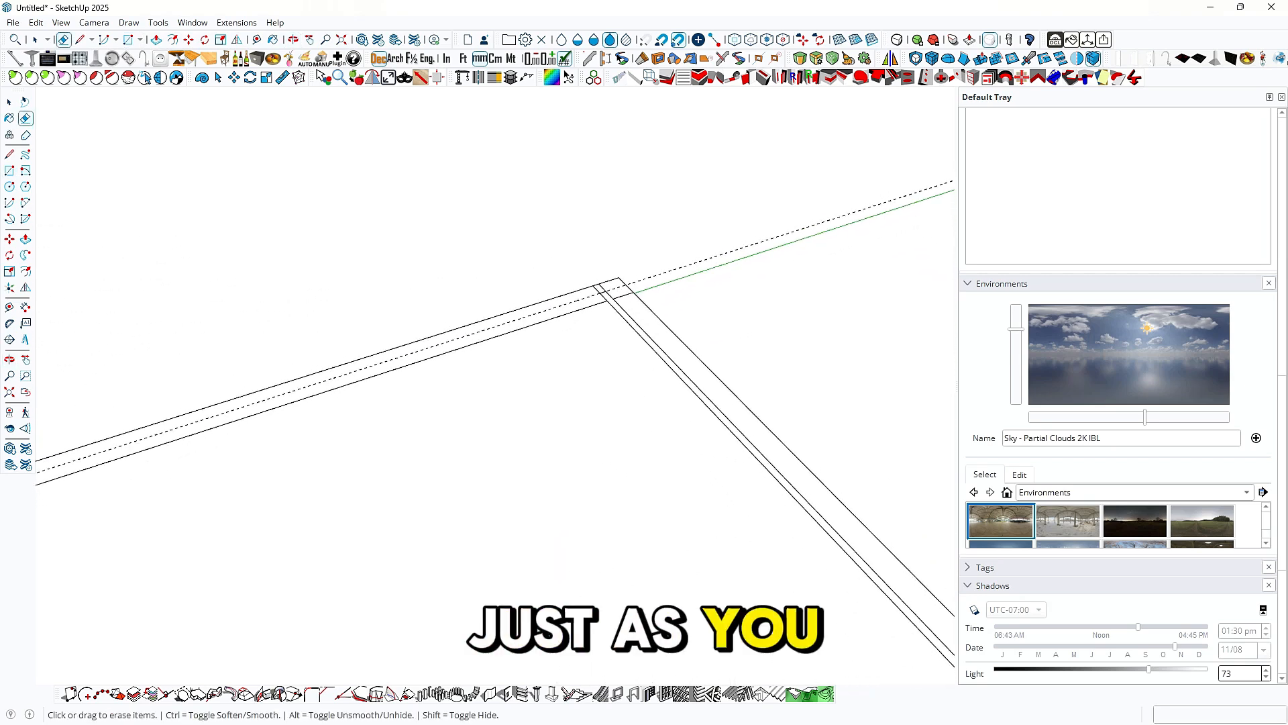
scroll(610, 292, "down", 3)
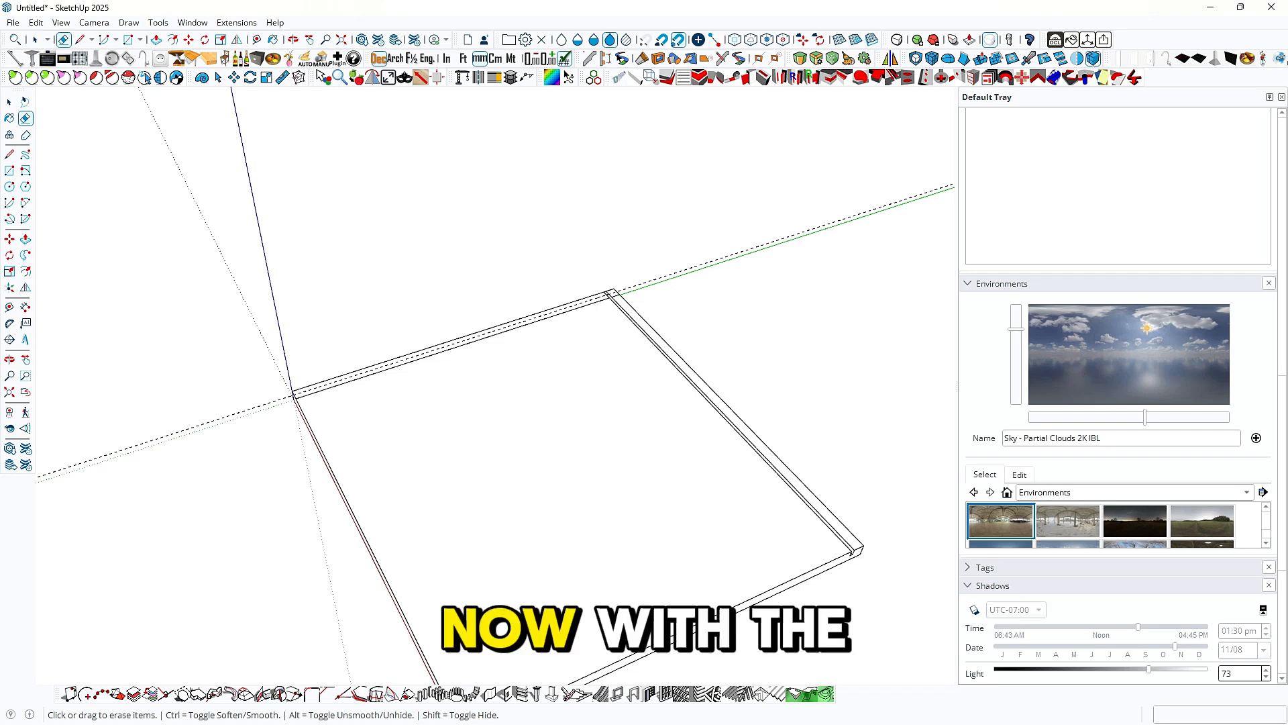
Step: Push/Pull the notched side panel profile up to a height of 742 mm
key("p")
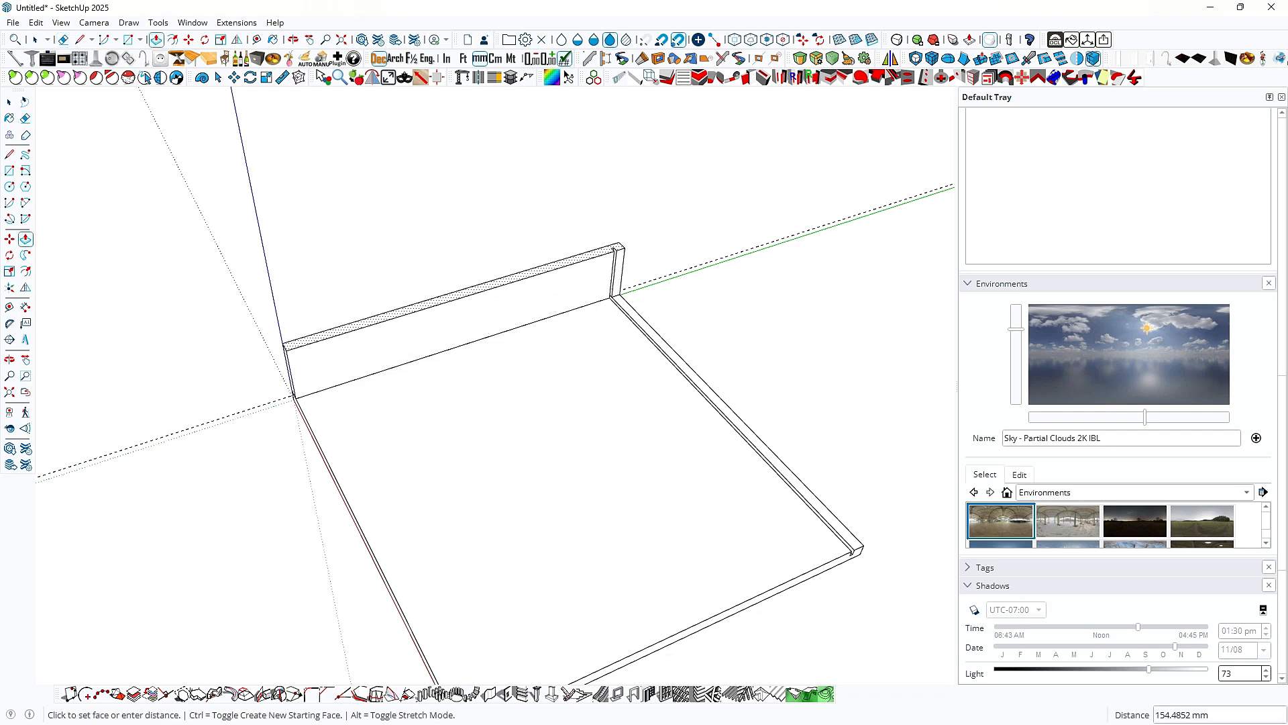
type("742.0000")
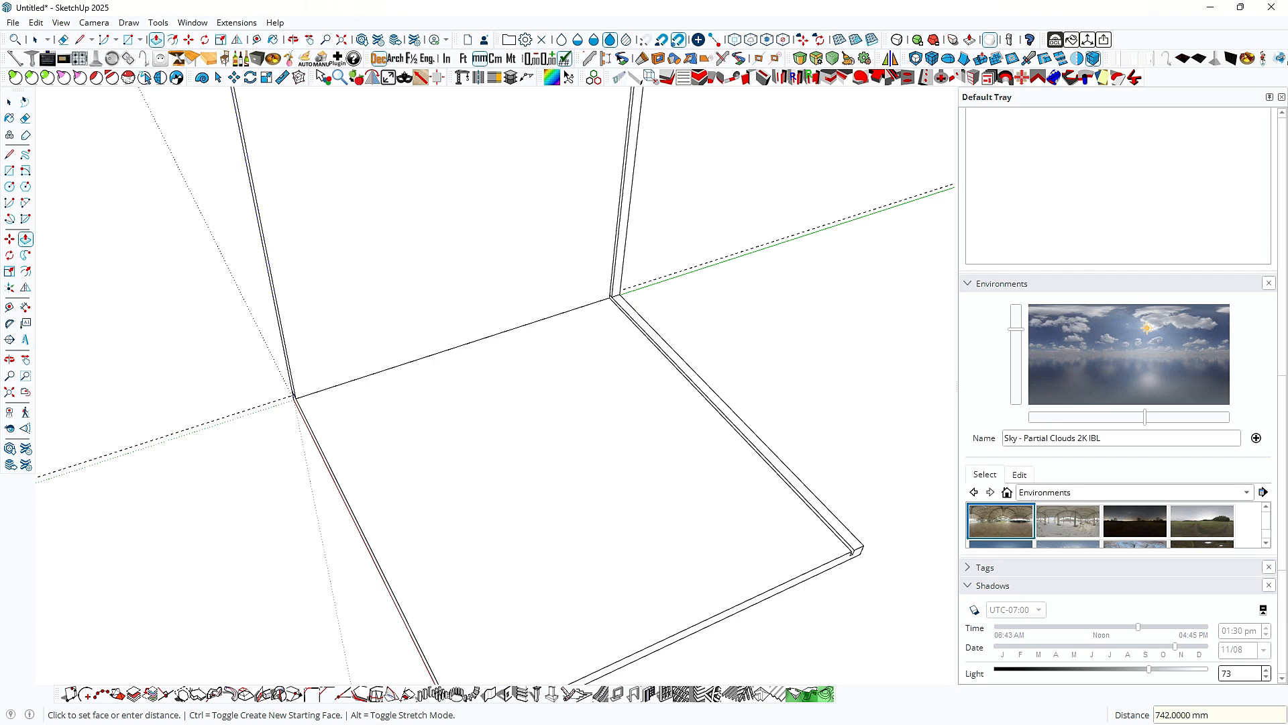
scroll(541, 319, "down", 3)
middle_click_drag(540, 319, 584, 329)
scroll(577, 376, "down", 3)
middle_click_drag(577, 375, 592, 368)
Step: Select all of the side panel's connected geometry and make it a group
key("space")
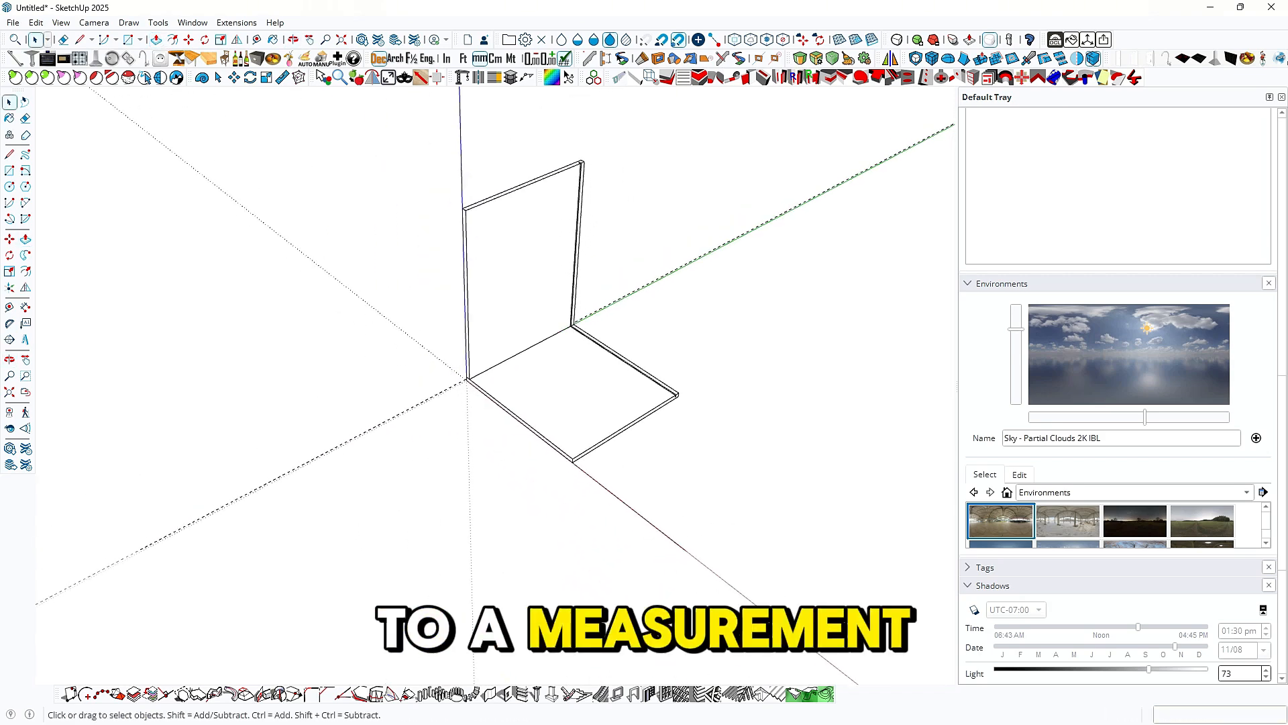
triple_click(527, 282)
right_click(532, 285)
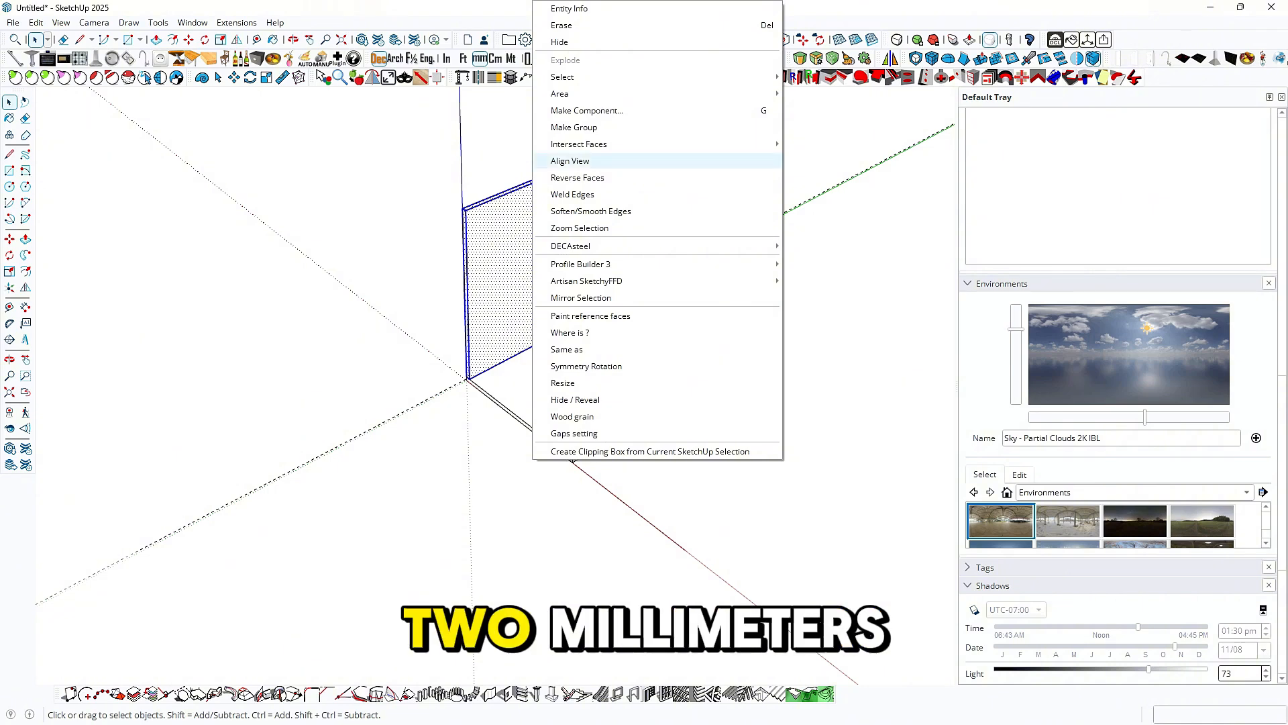
left_click(578, 127)
Step: Turn the side panel group into a component with the definition name "side panel"
right_click(543, 240)
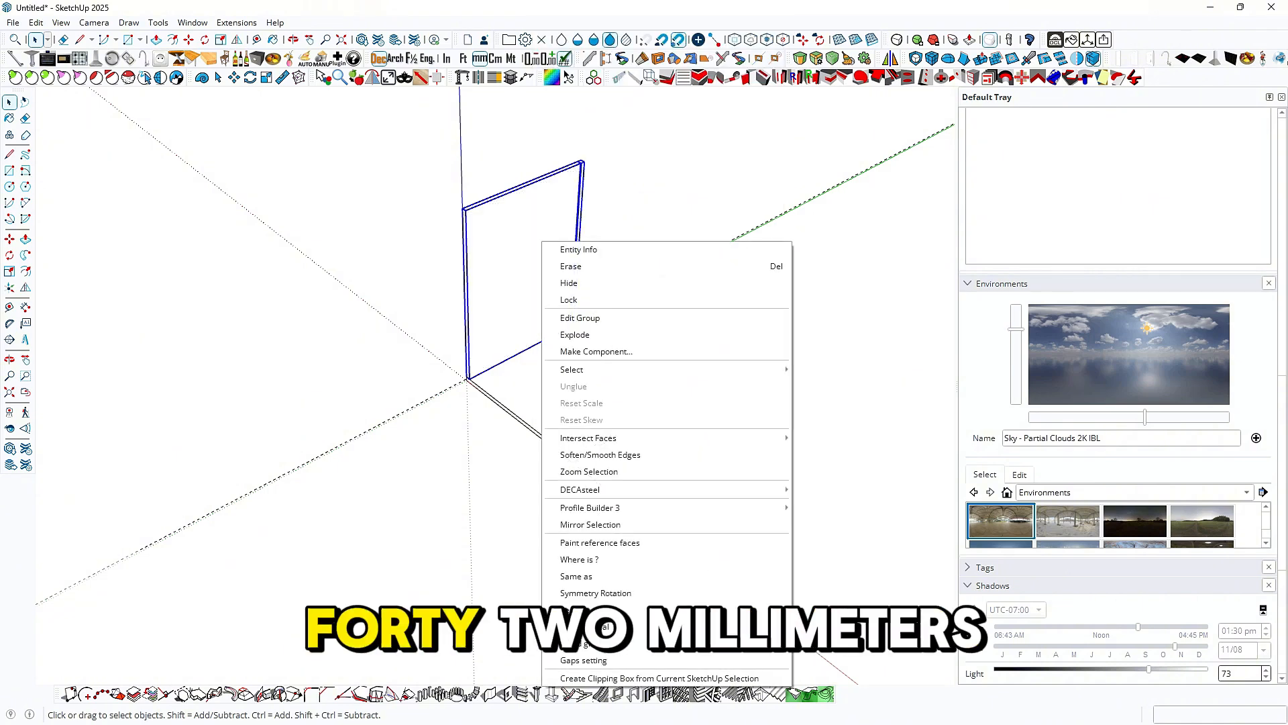
left_click(590, 351)
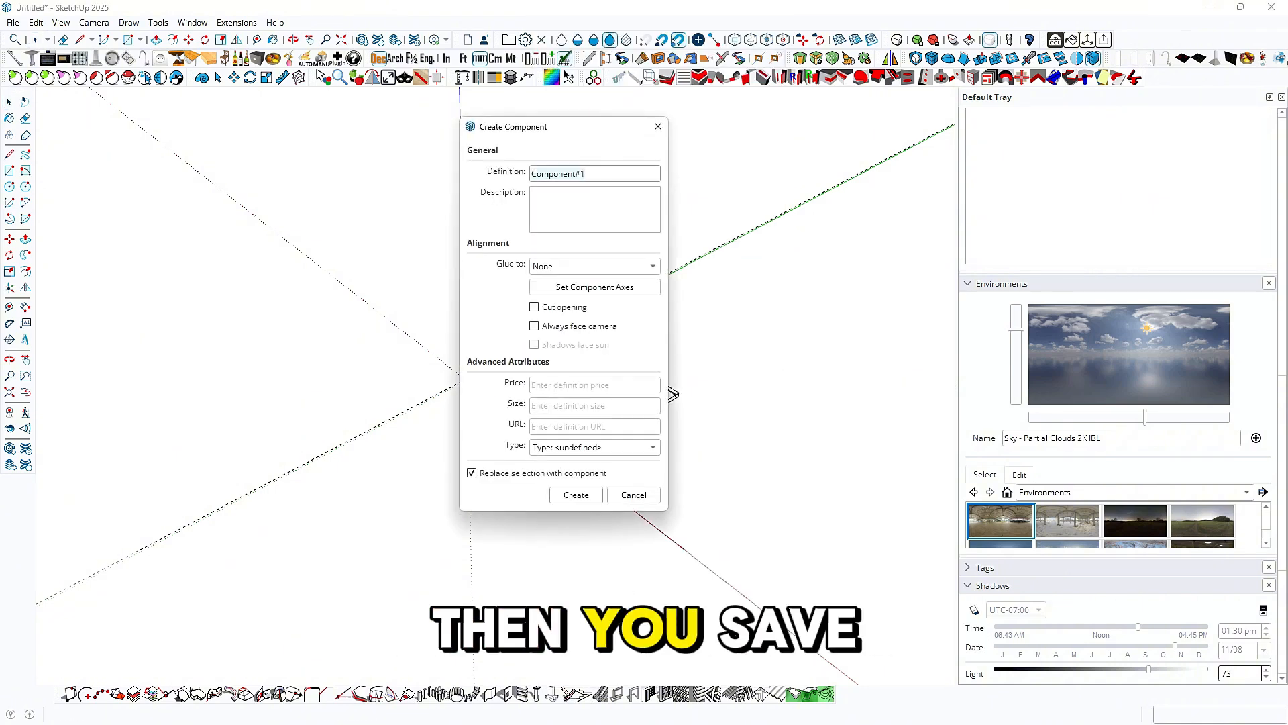
type("side")
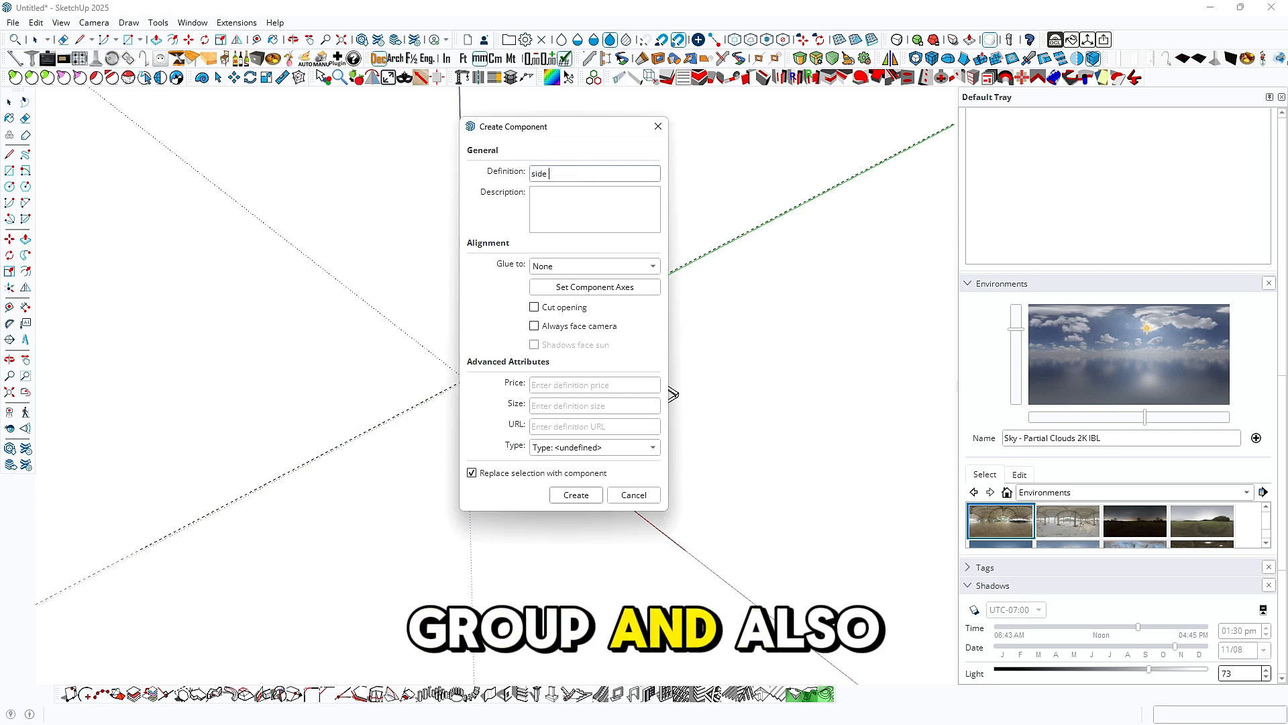
type(" p")
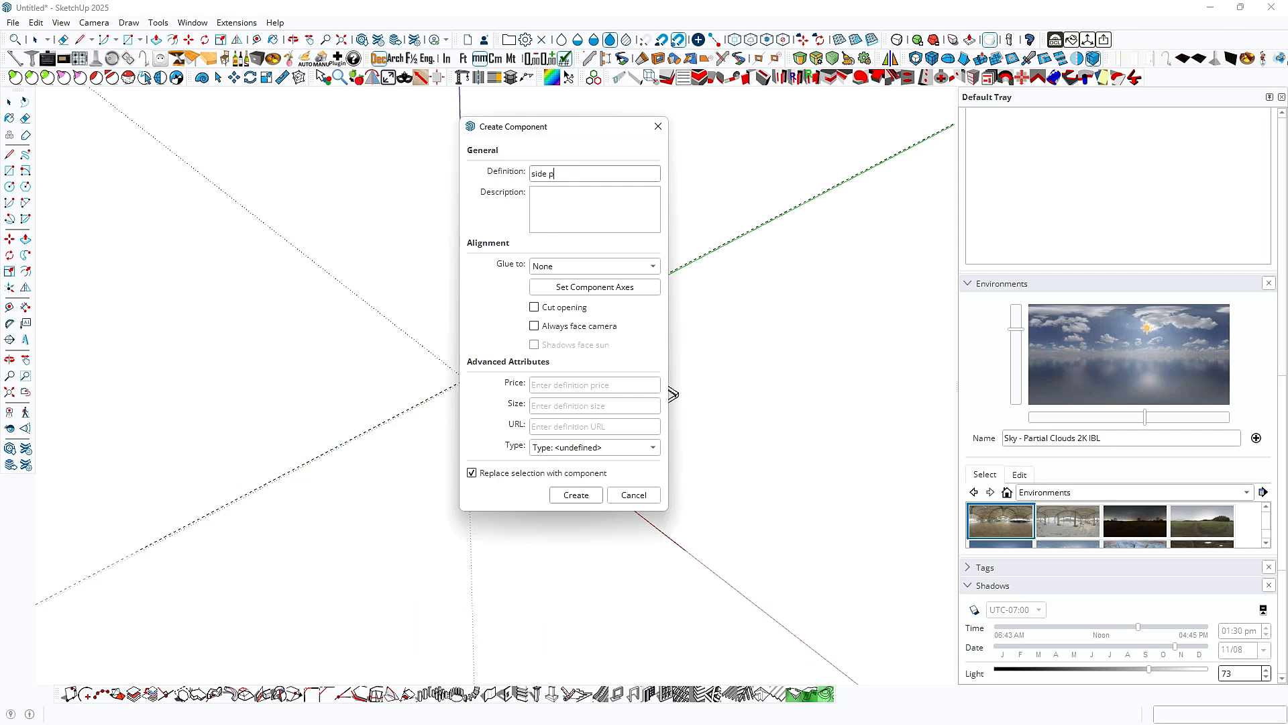
type("anel")
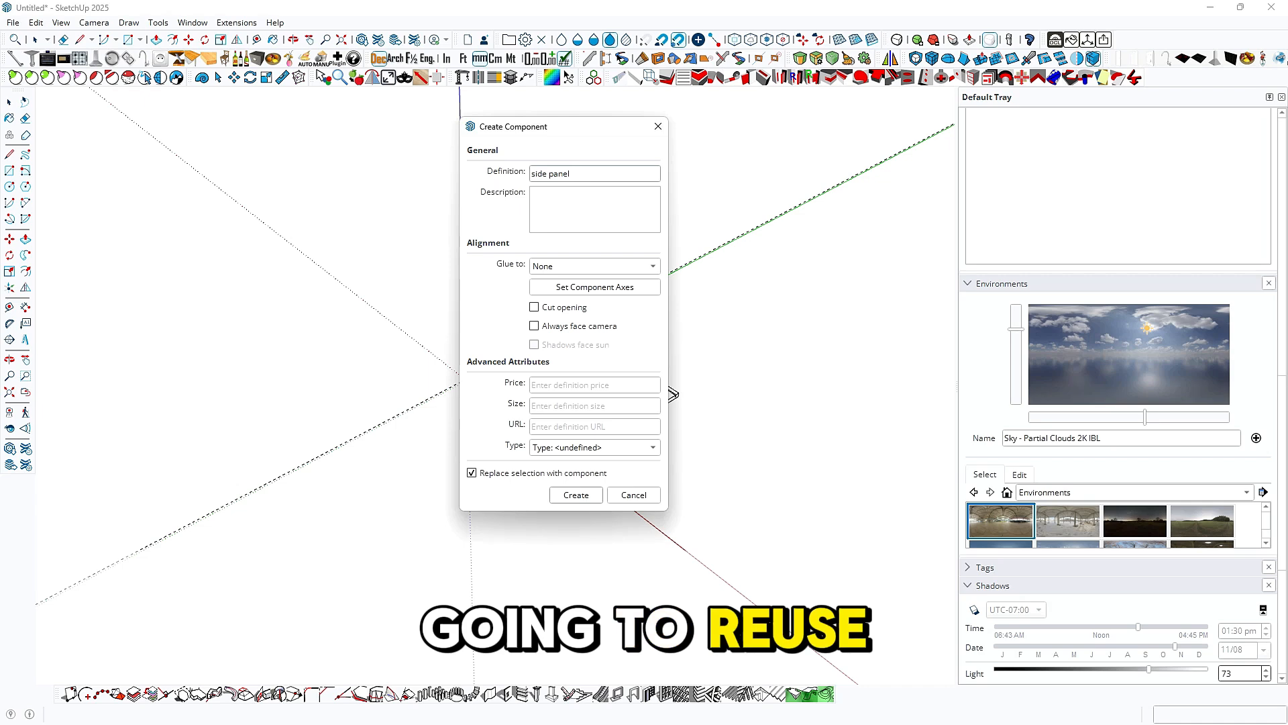
key("Return")
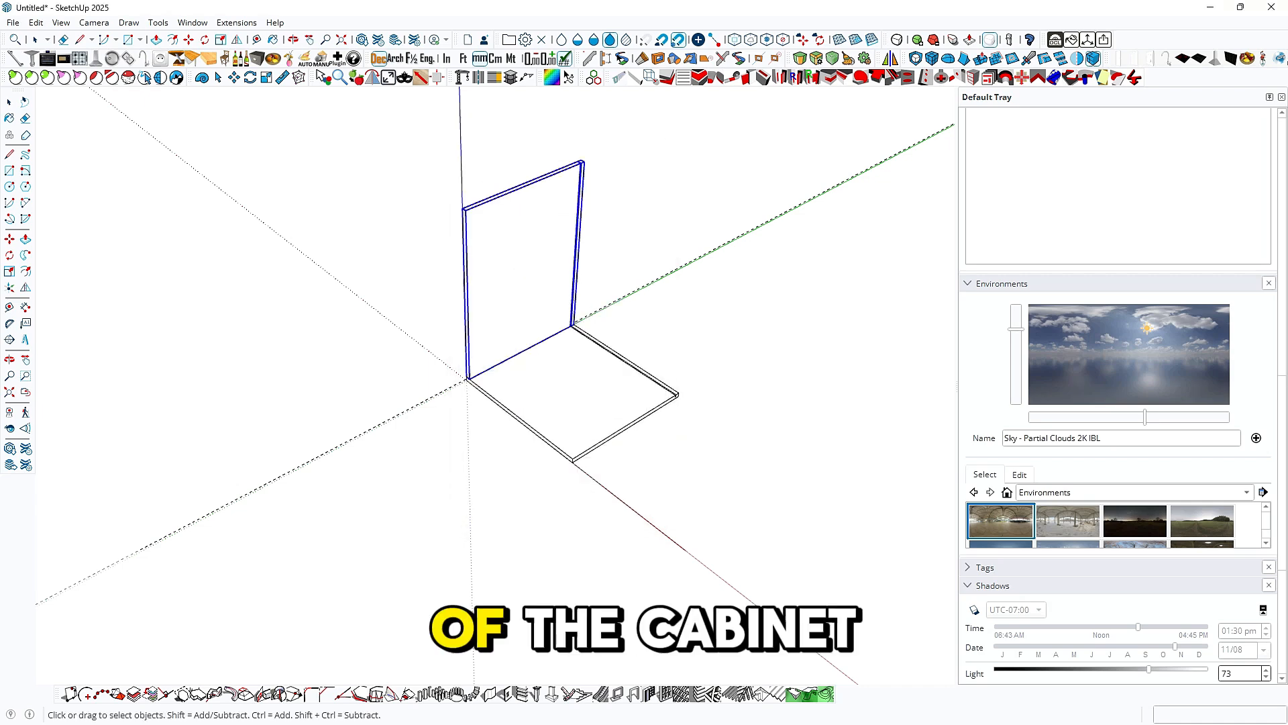
Step: Mirror the side panel to the opposite side of the base panel and keep the original
middle_click_drag(578, 376, 463, 372)
middle_click_drag(523, 343, 601, 377)
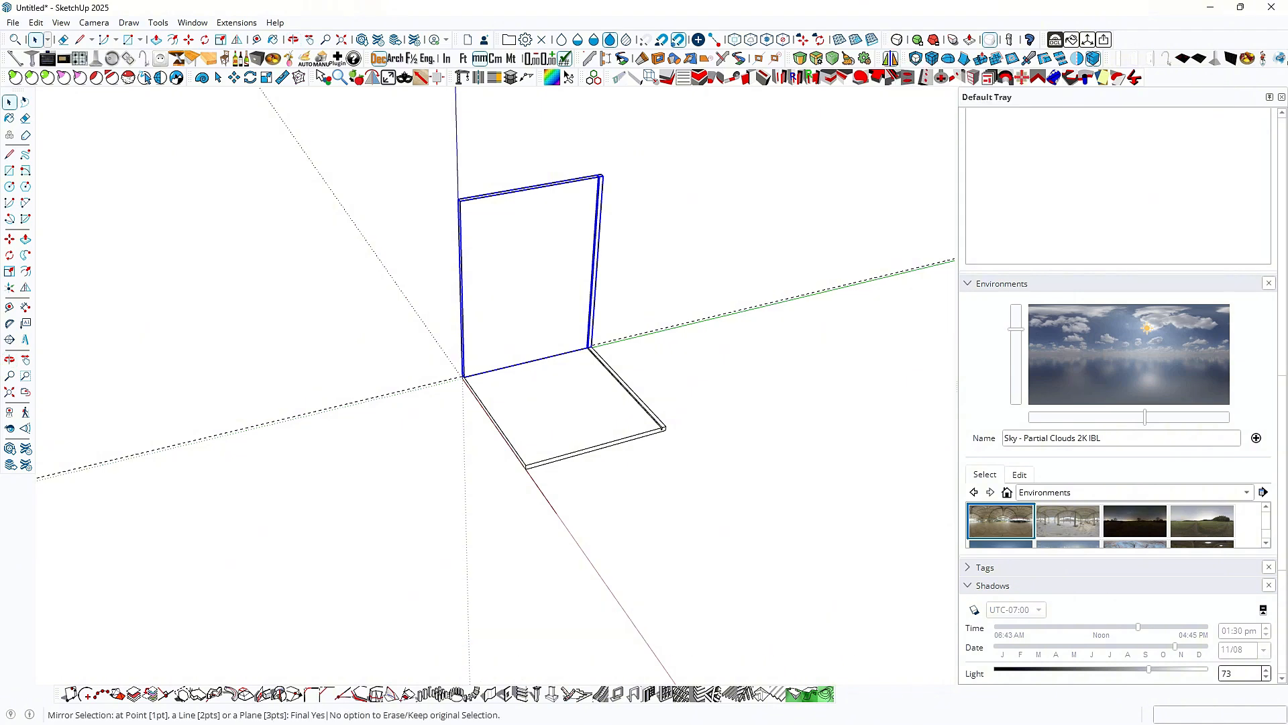
scroll(619, 352, "up", 3)
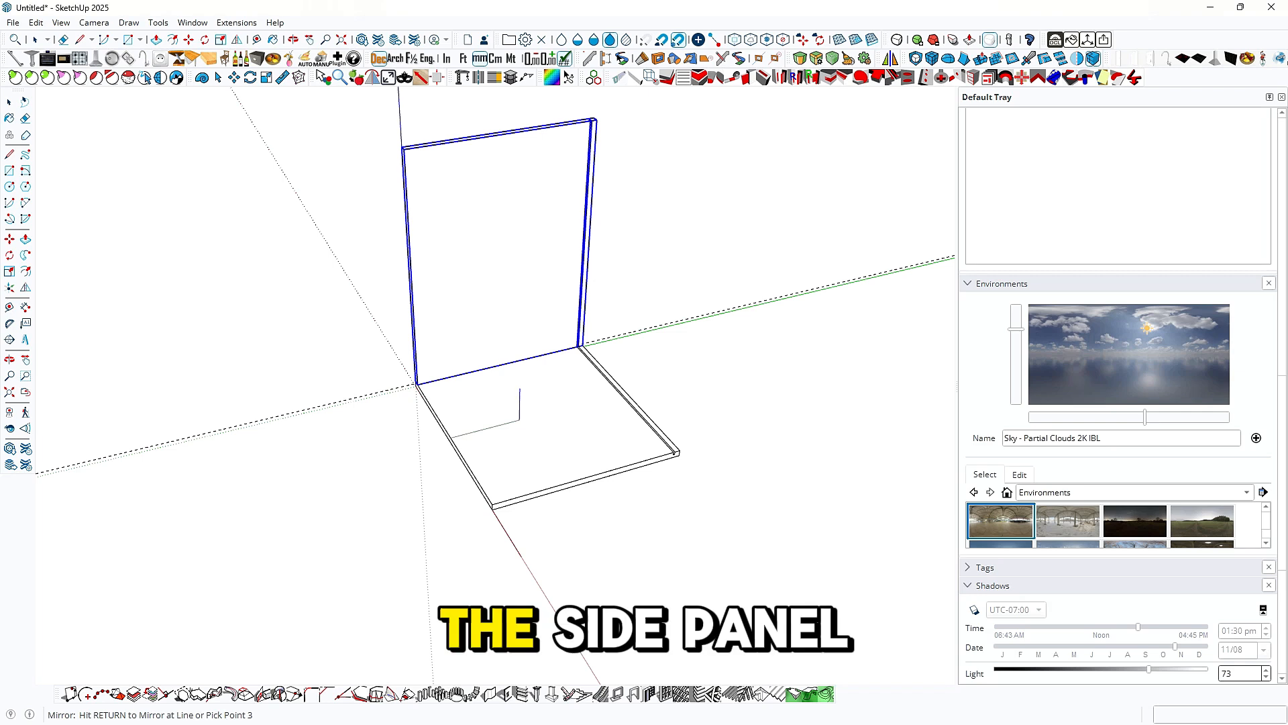
left_click(524, 388)
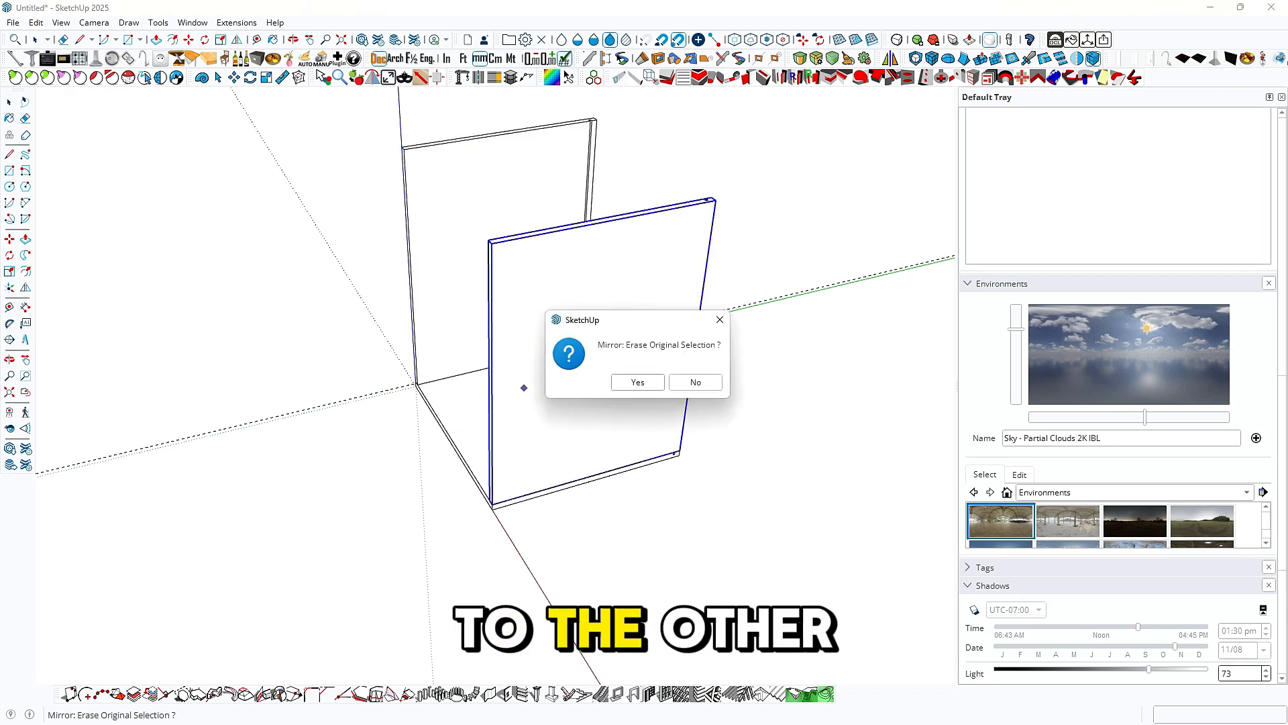
key("n")
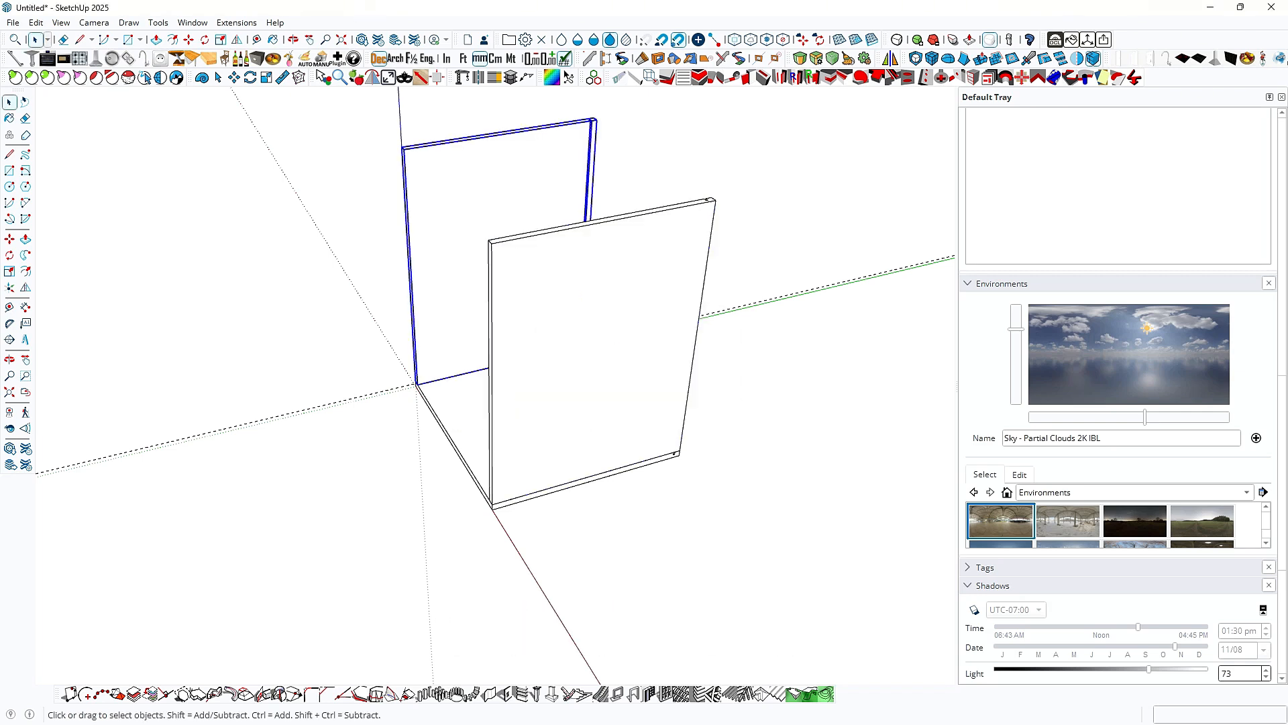
Step: Place a vertical guide line 25 mm in from the mirrored side panel's front edge
middle_click_drag(469, 349, 624, 376)
middle_click_drag(510, 376, 381, 377)
scroll(516, 309, "up", 4)
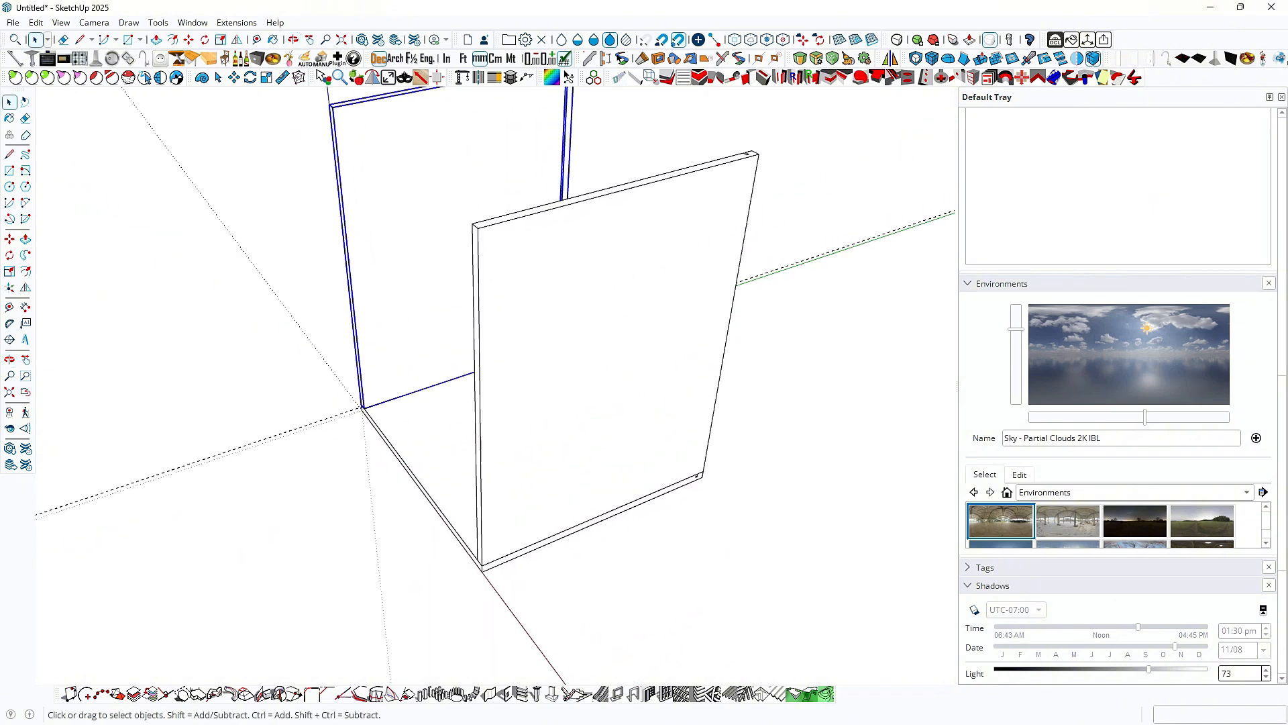
key("t")
scroll(480, 258, "up", 1)
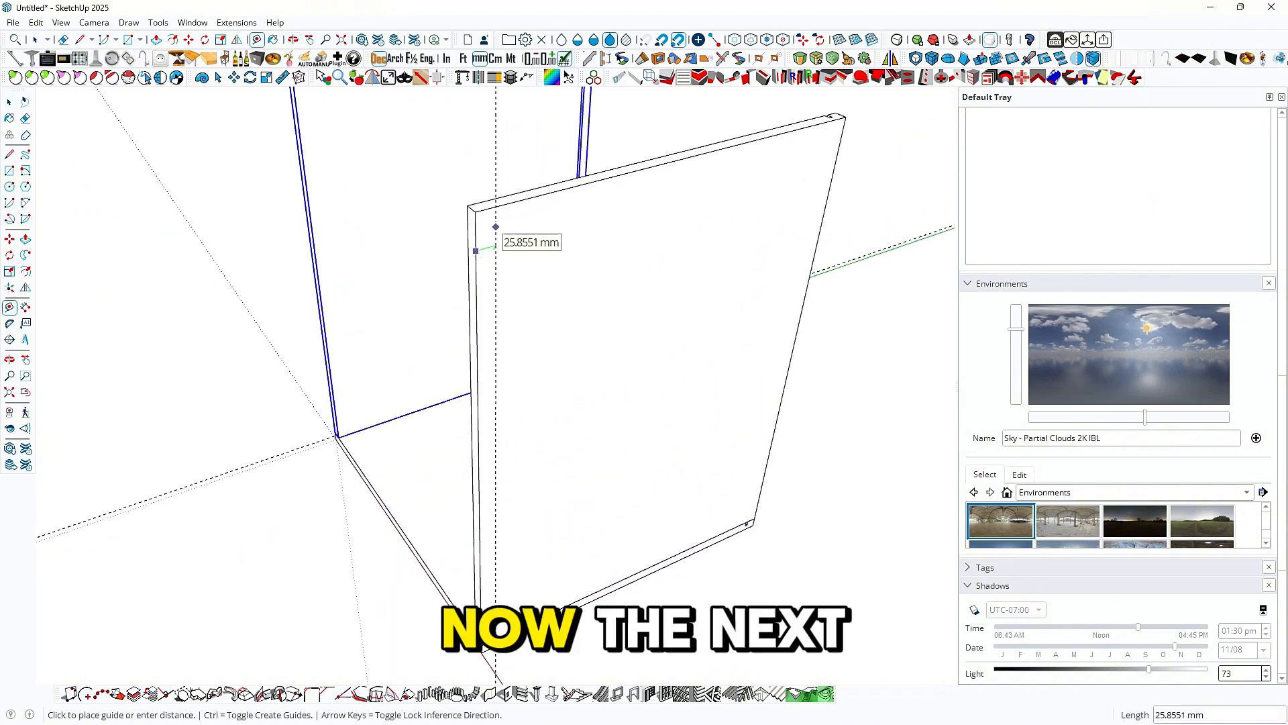
key("Return")
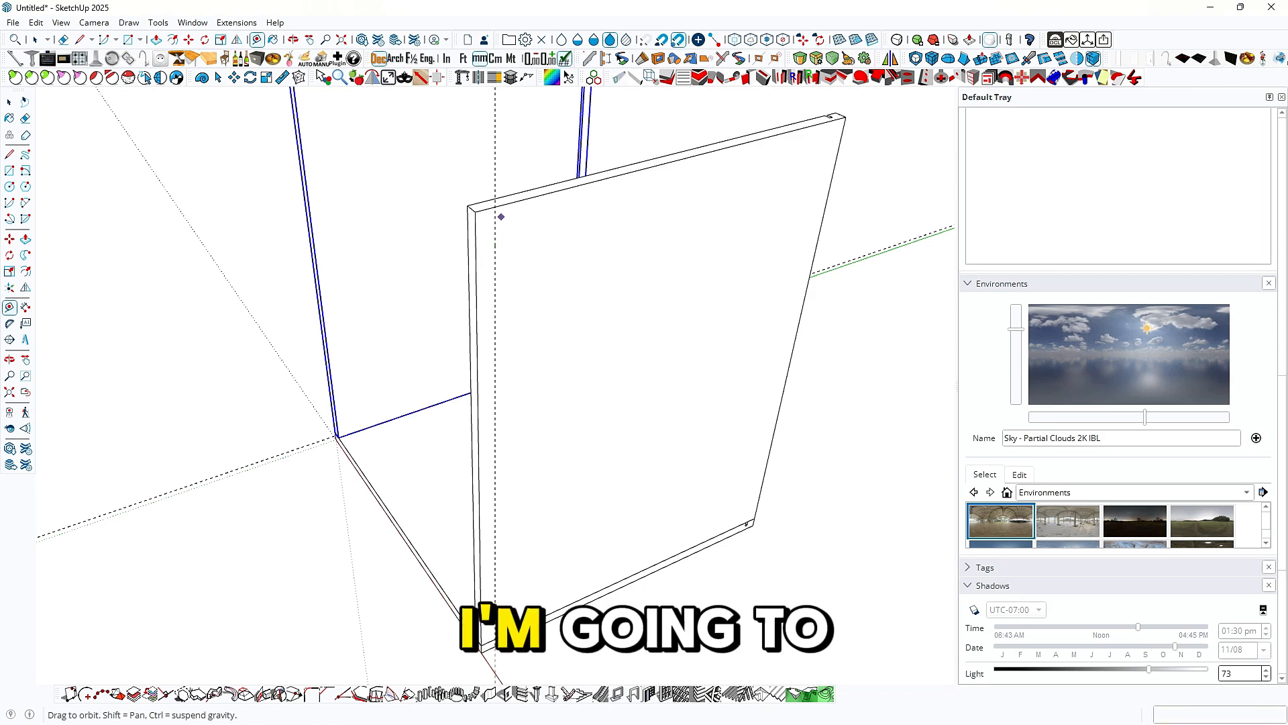
Step: Place a guide line 55 mm below the mirrored side panel's upper edge
middle_click_drag(501, 216, 526, 192)
scroll(529, 175, "up", 1)
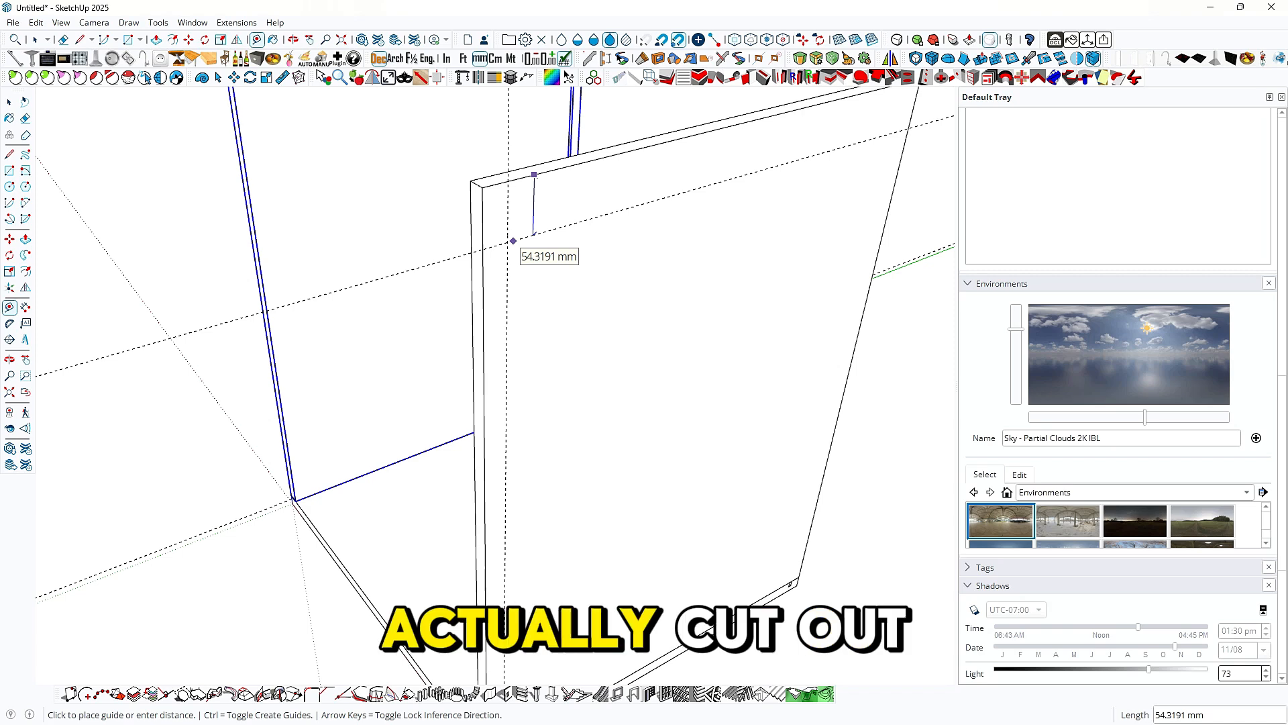
key("Escape")
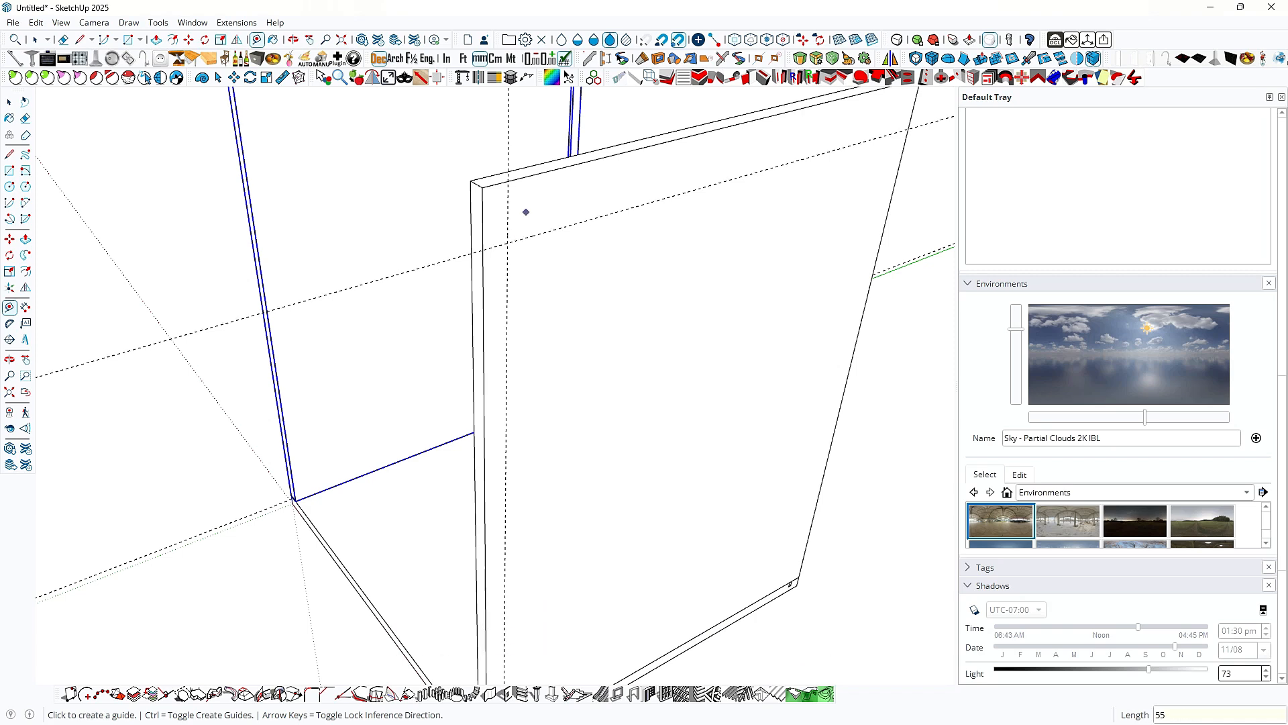
Step: Open the mirrored side panel component for editing and draw a 55 by 25 mm rectangle from its upper front corner to the guides' intersection
key("space")
left_click(526, 212)
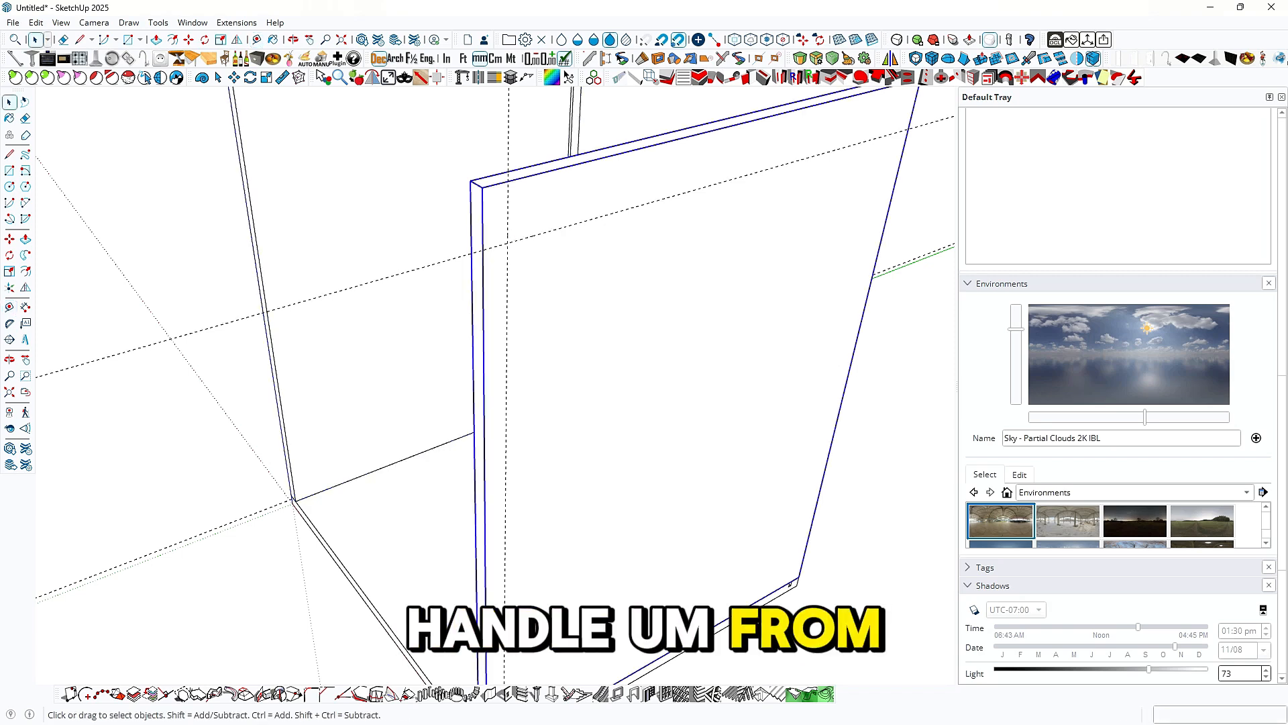
key("Return")
key("r")
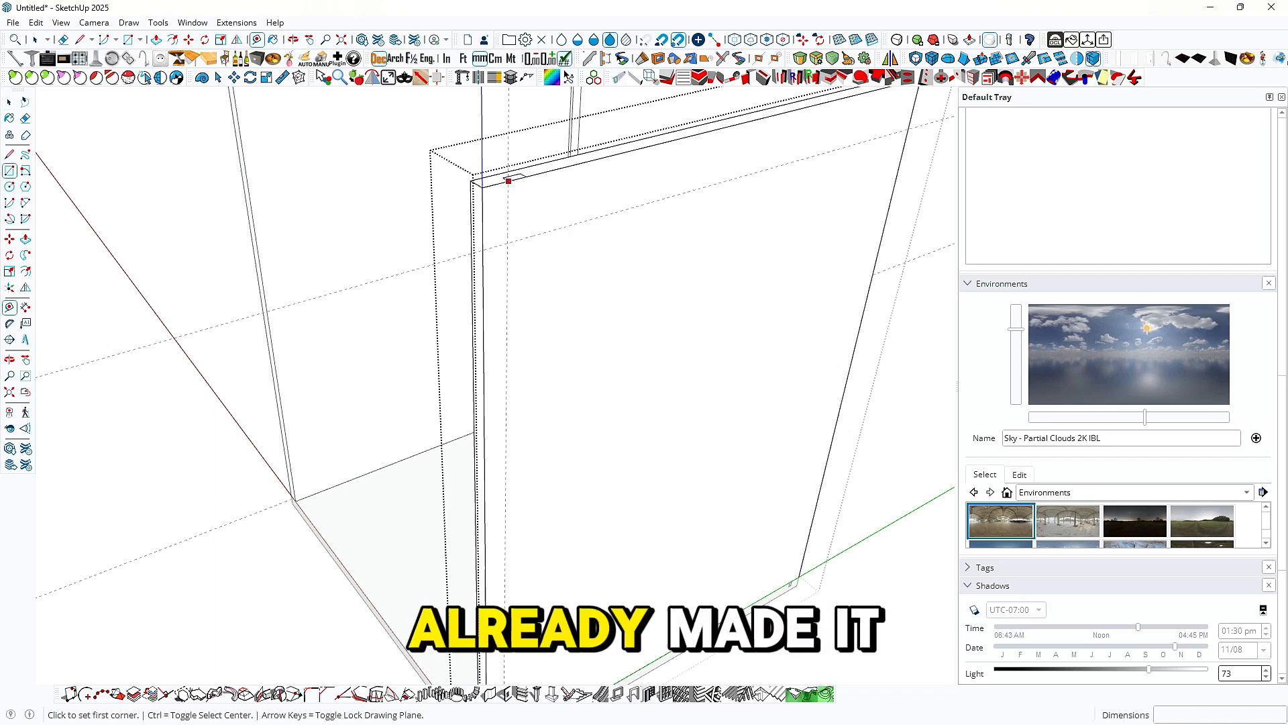
scroll(508, 181, "up", 2)
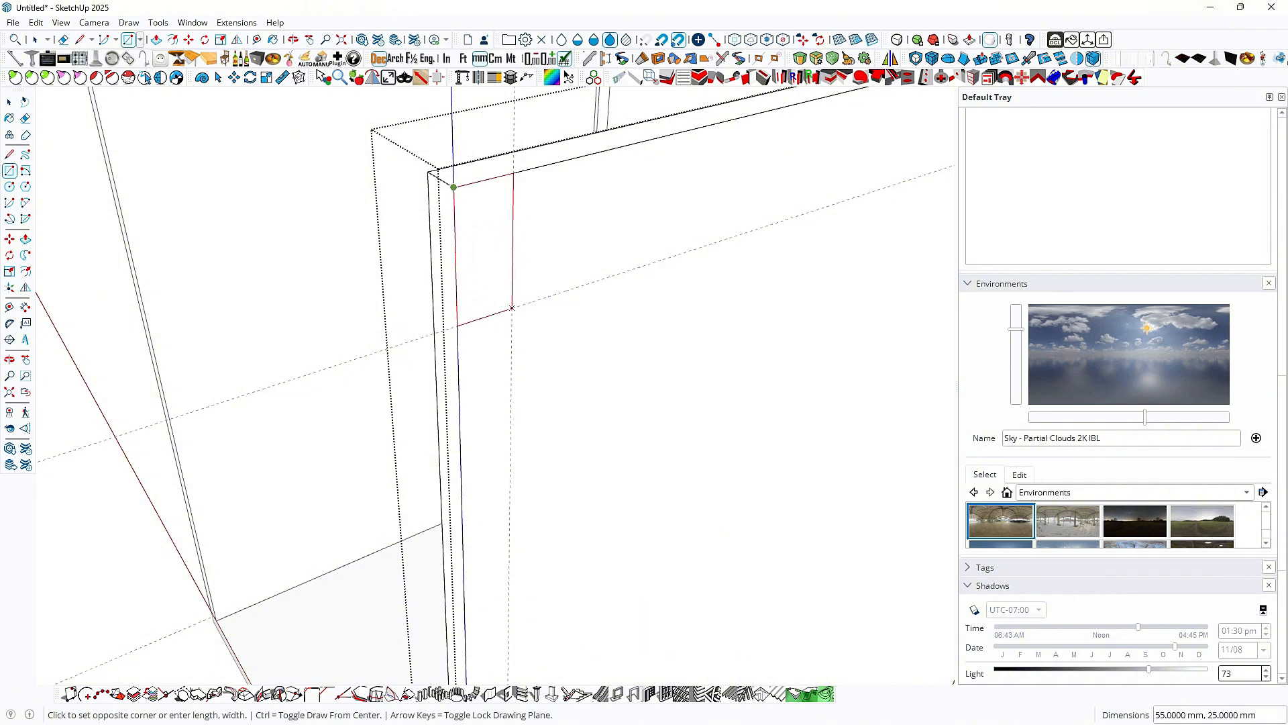
Step: Push the corner rectangle through the 18 mm panel thickness to cut the handle notch, and finish editing the component
key("p")
left_click(483, 249)
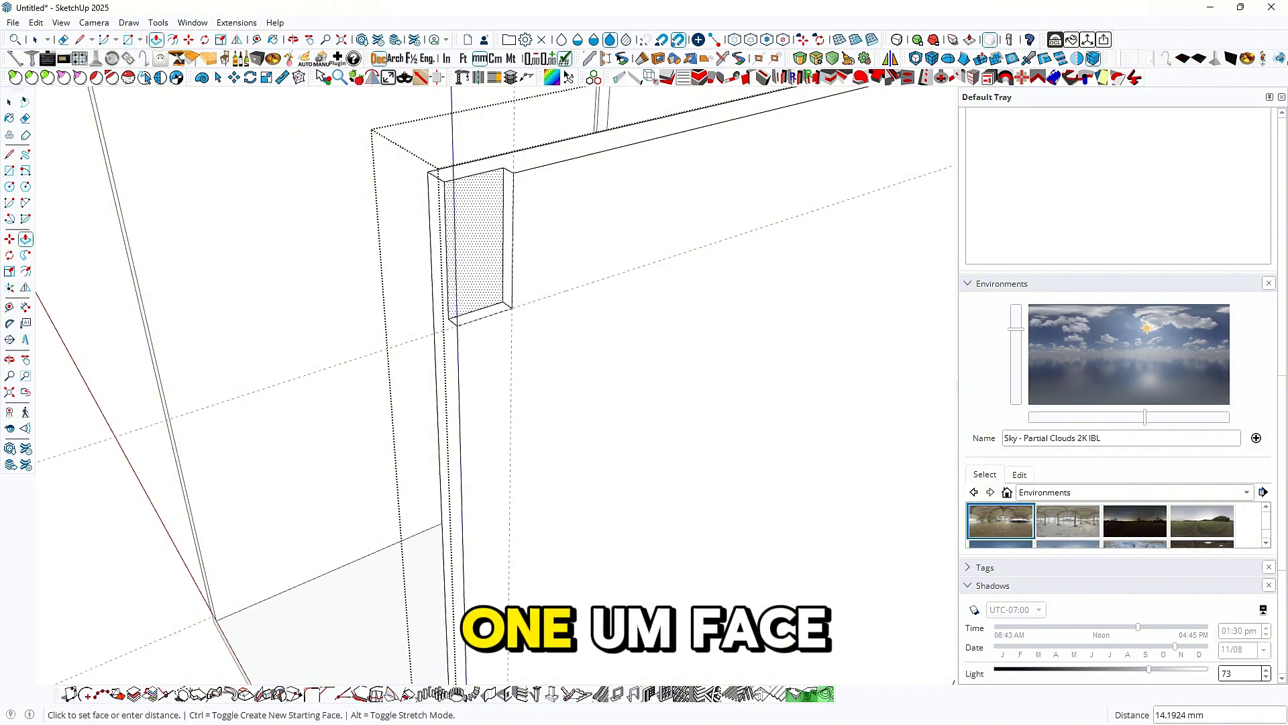
left_click(483, 248)
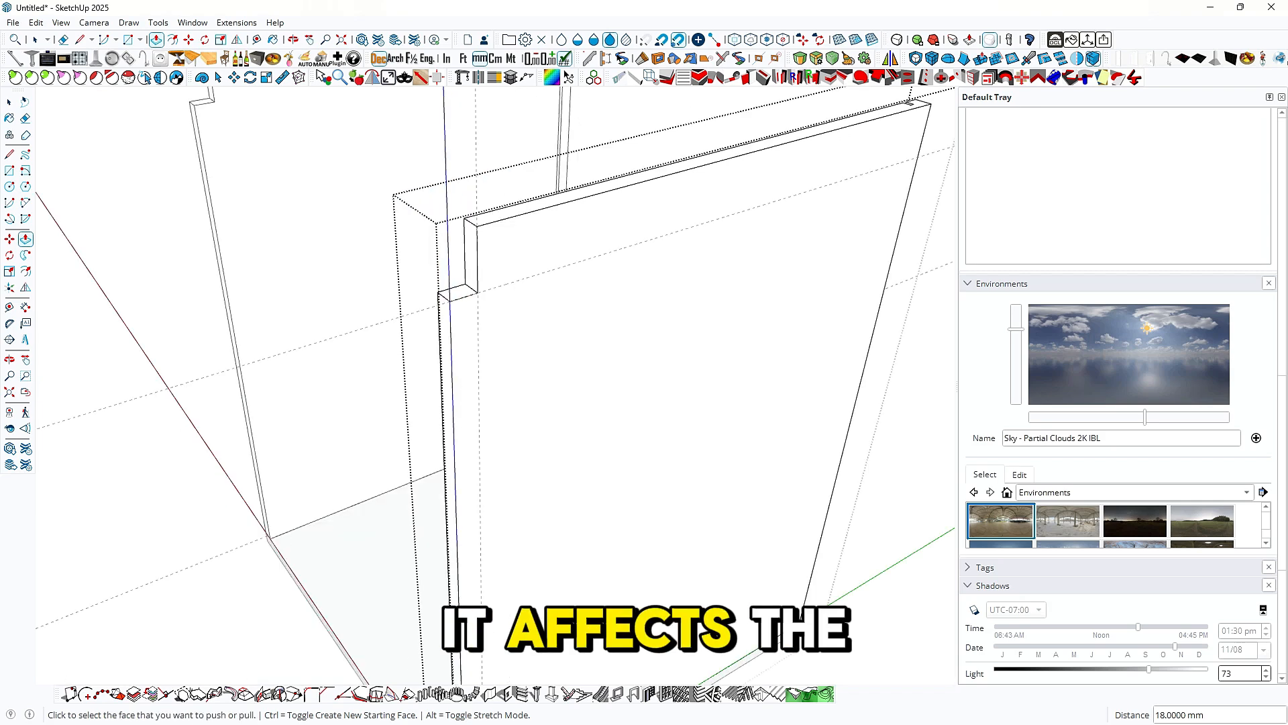
scroll(446, 296, "down", 5)
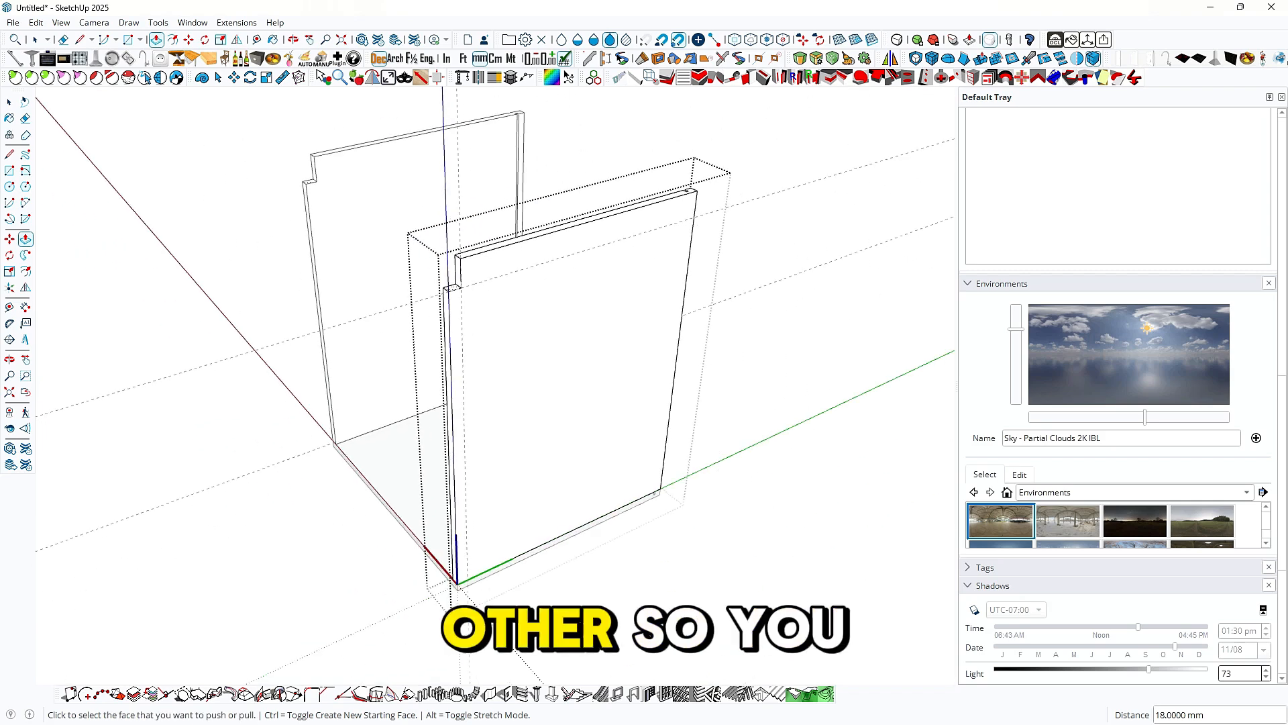
key("space")
key("Escape")
middle_click_drag(469, 336, 443, 326)
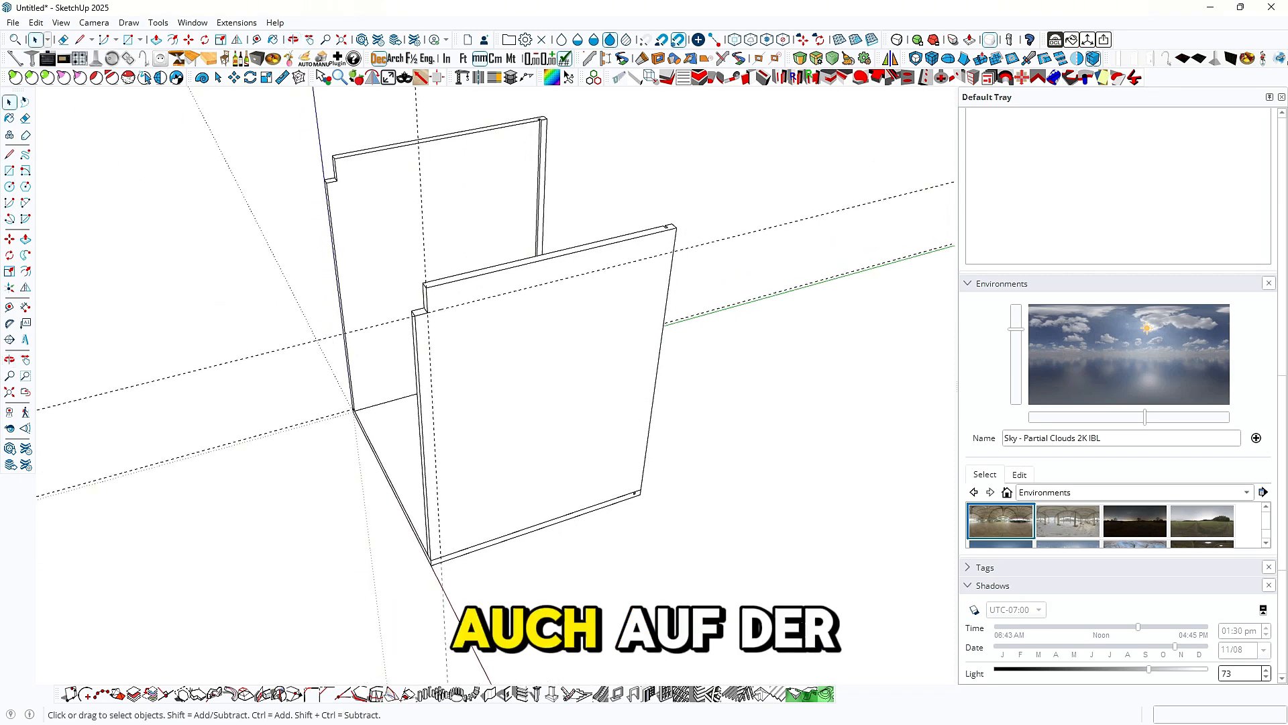
Step: Place a guide line 18 mm below the upper edge on the original side panel's inner face
scroll(396, 176, "up", 1)
key("t")
scroll(327, 161, "up", 6)
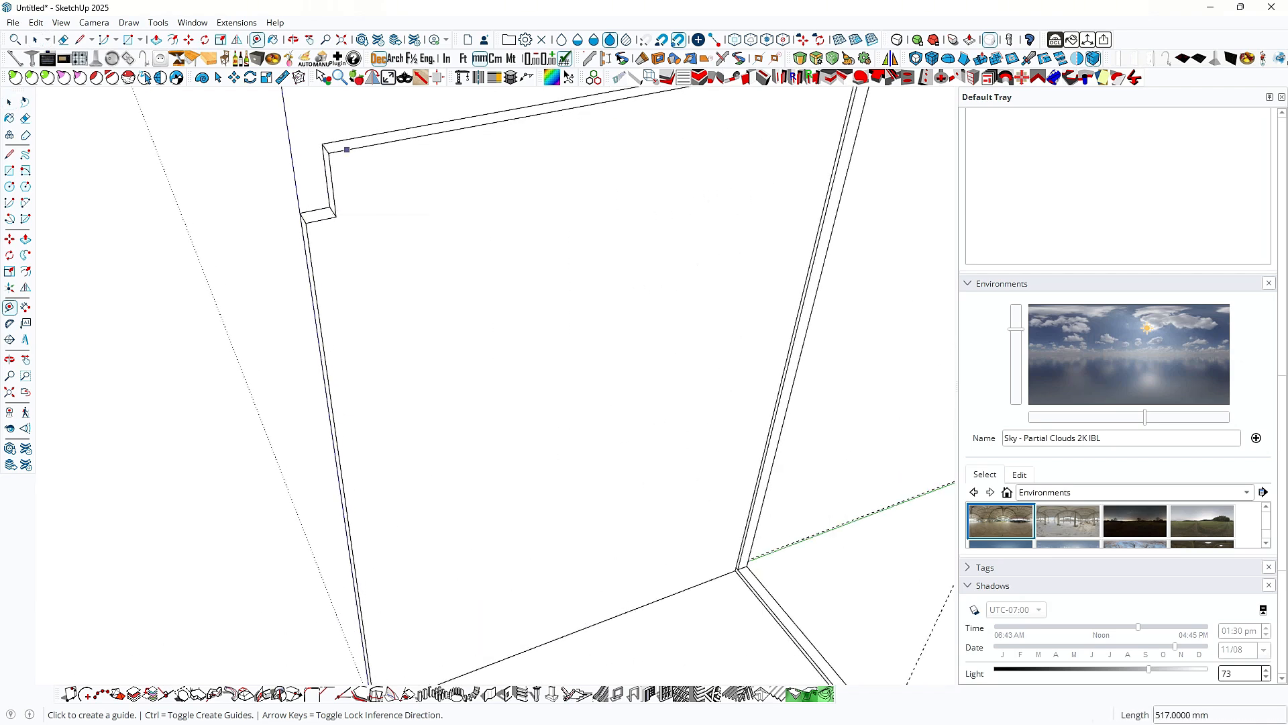
left_click(352, 148)
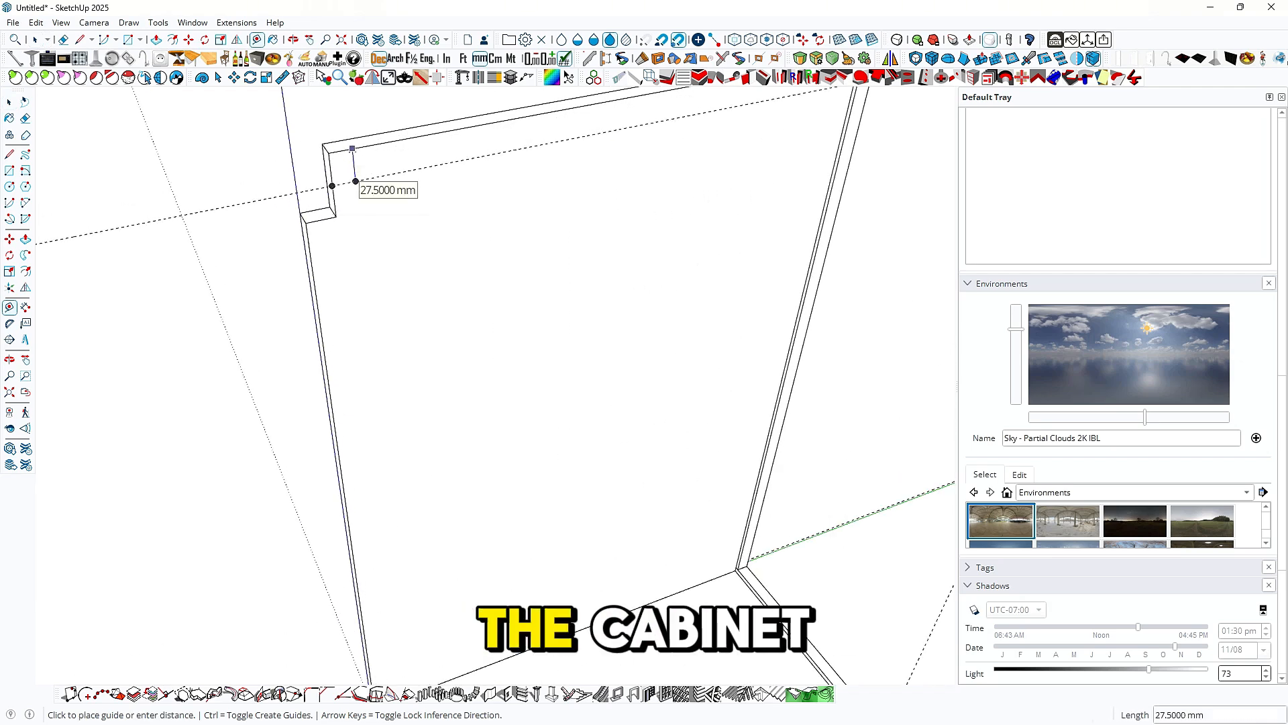
left_click(355, 181)
Step: Place a vertical guide line 100 mm back from the handle notch's vertical edge on the same side panel
scroll(332, 186, "up", 1)
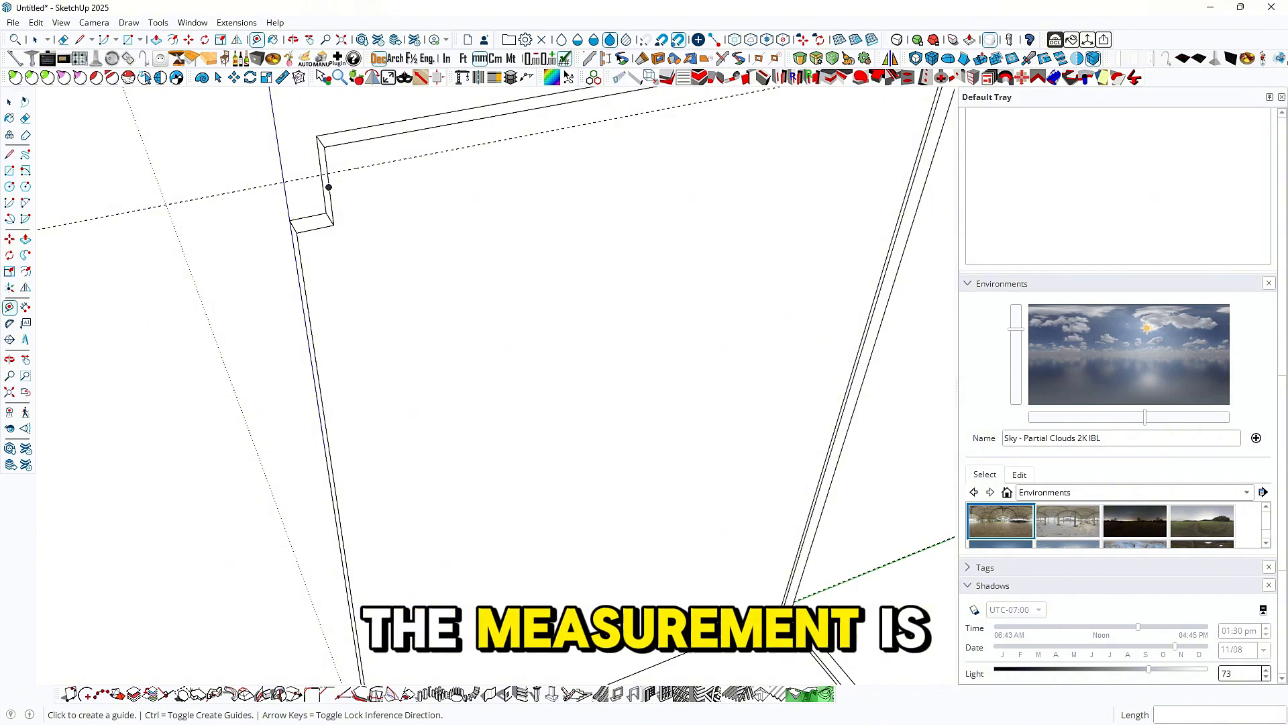
scroll(328, 186, "up", 2)
left_click(325, 163)
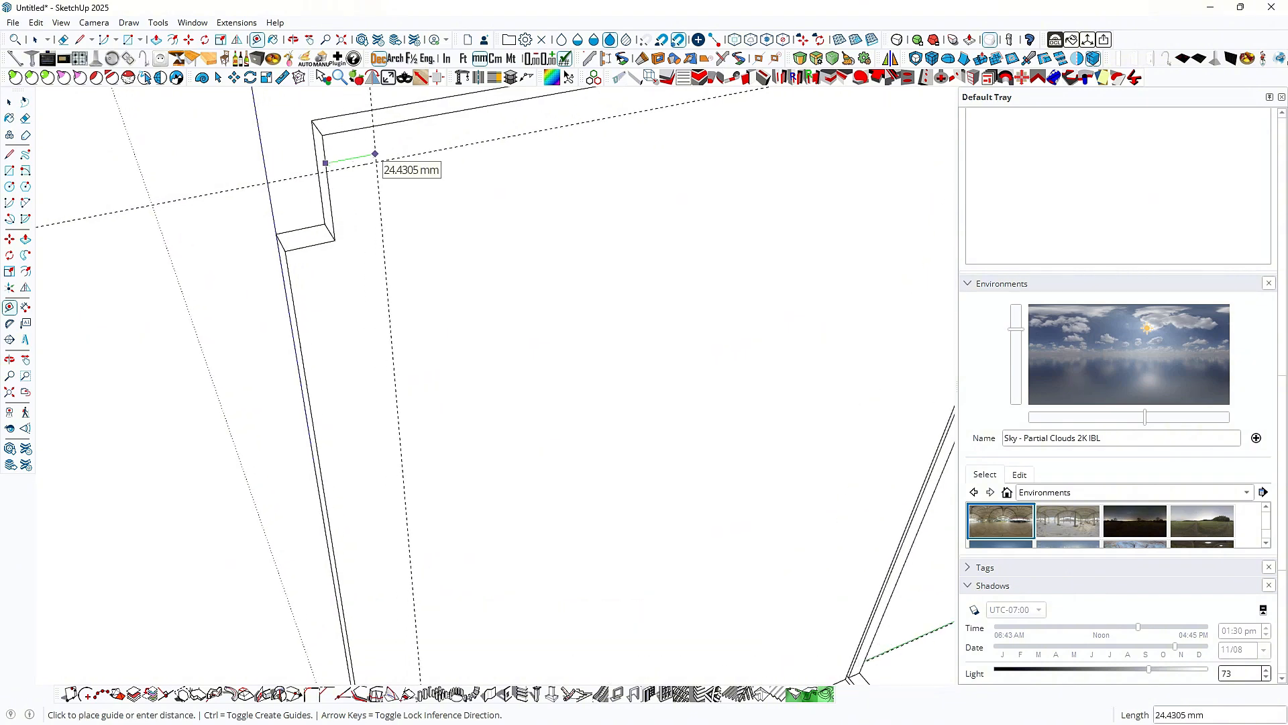
type("100")
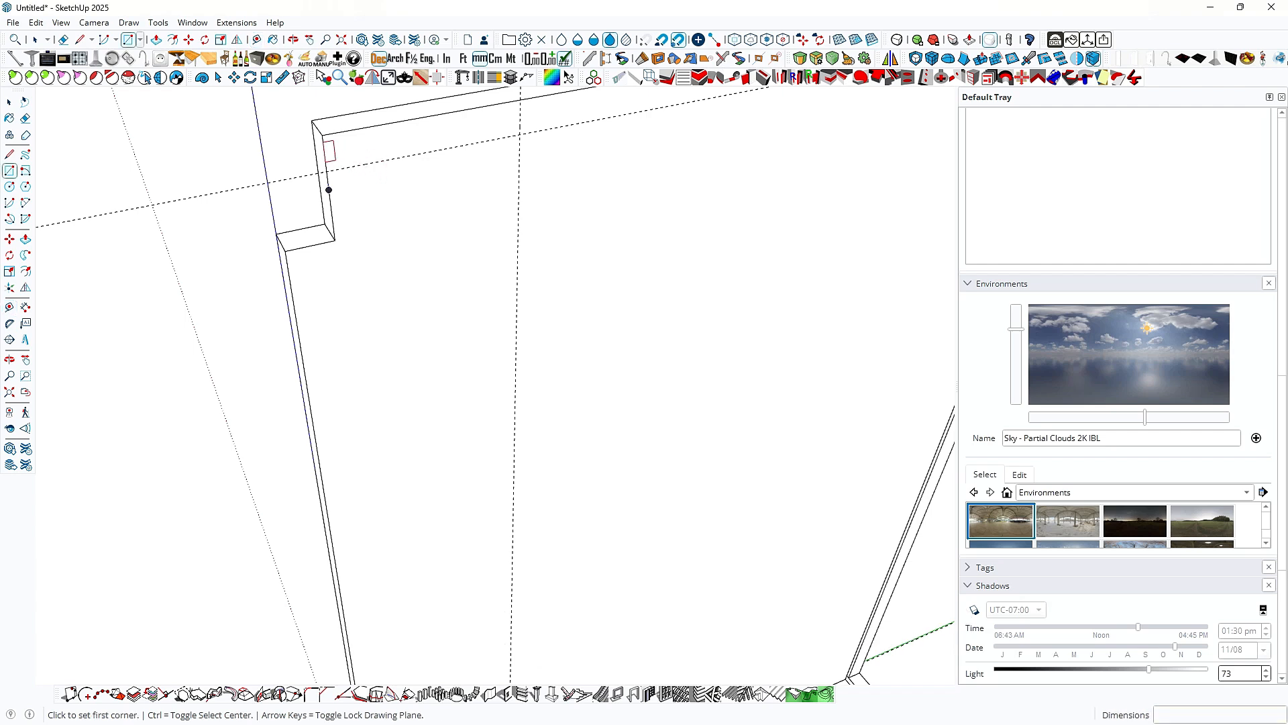
Step: Draw a 100 by 18 mm rectangle from the notch's upper corner to the guides' intersection and extrude it 564 mm to the opposite side panel
left_click(322, 135)
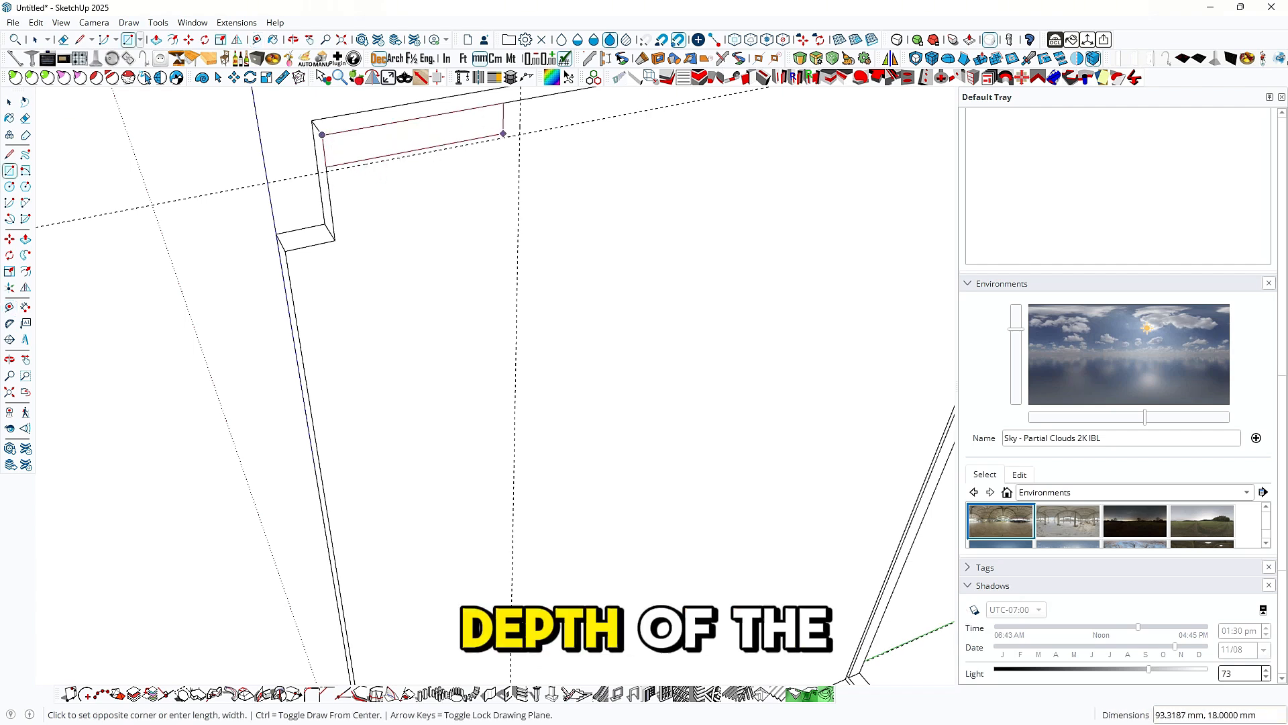
left_click(519, 134)
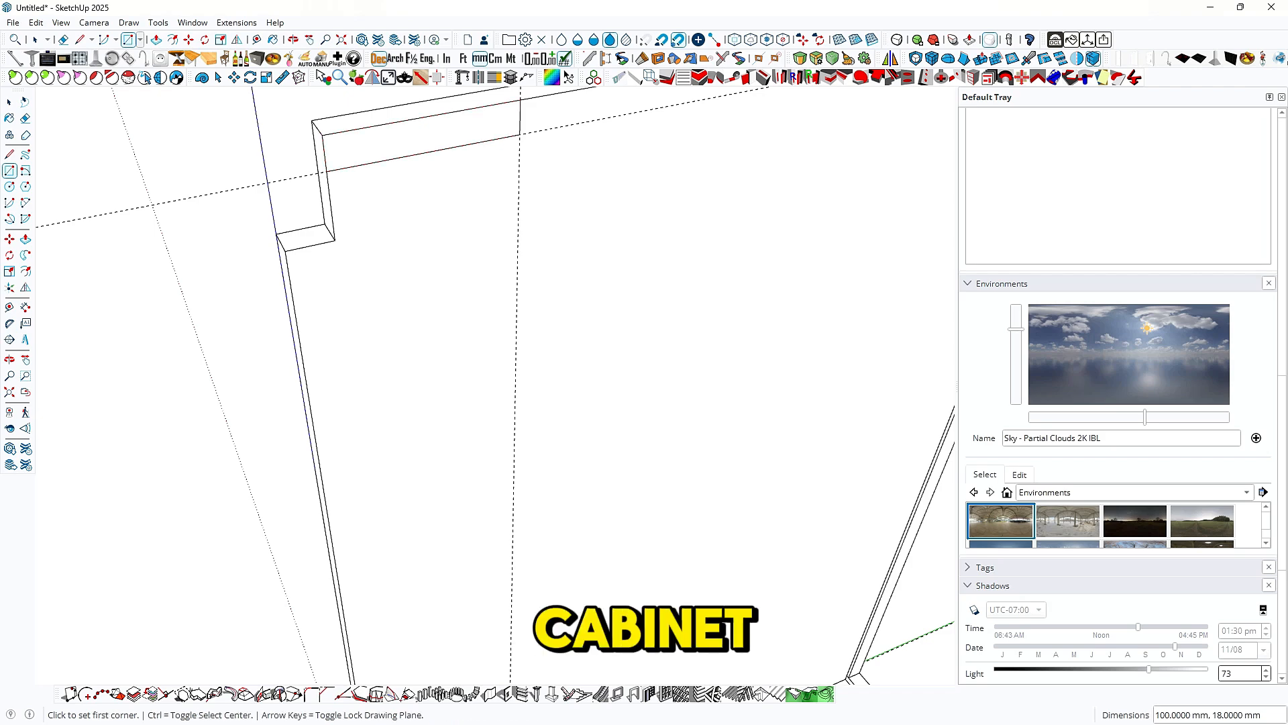
scroll(448, 173, "down", 5)
key("p")
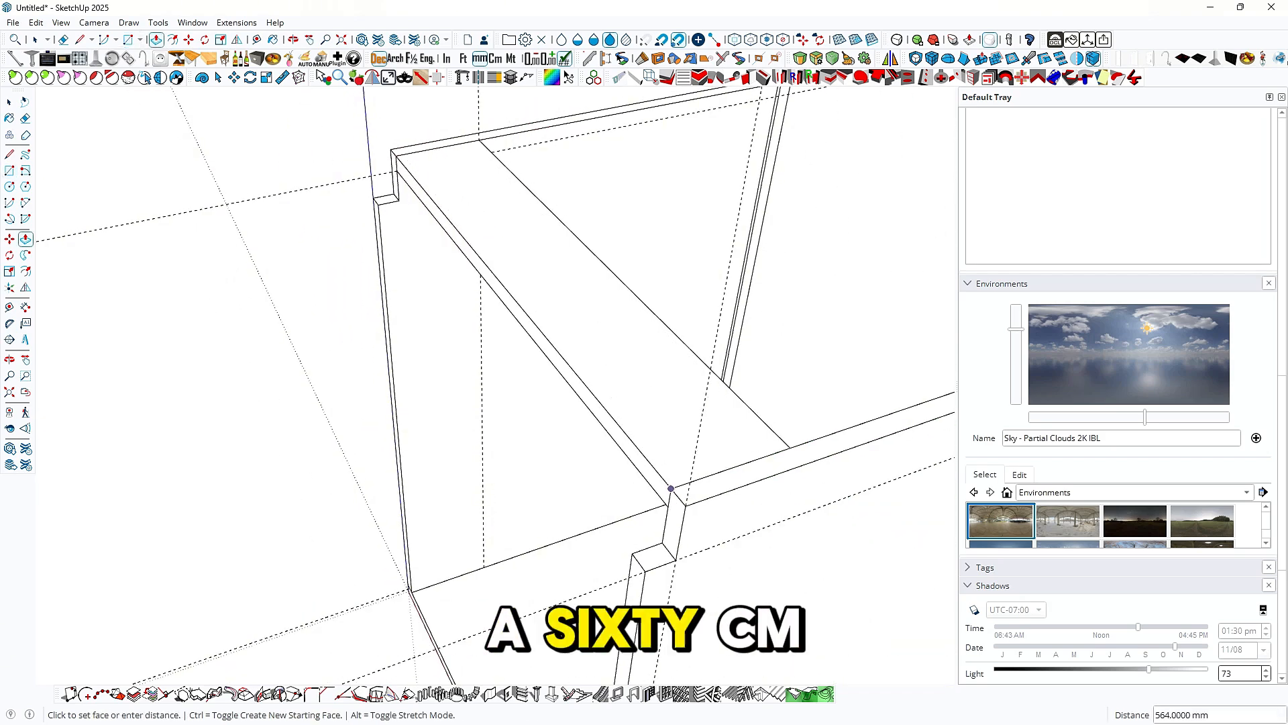
left_click(671, 489)
key("space")
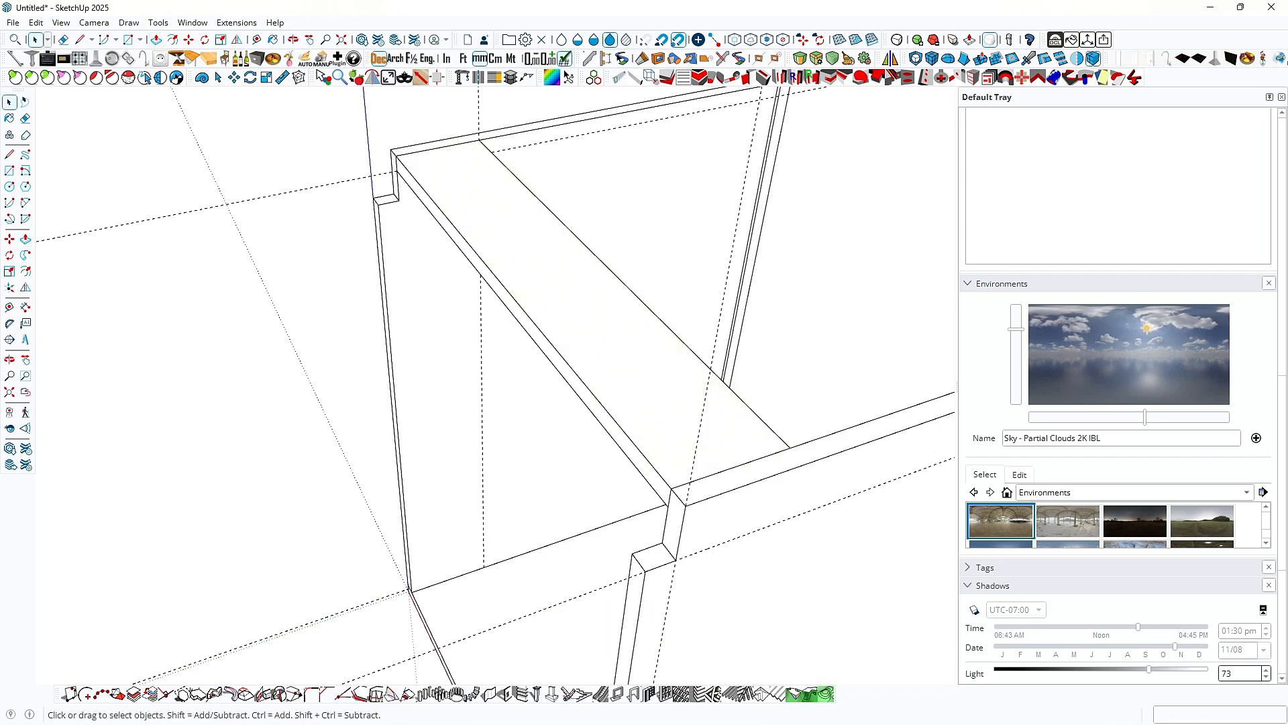
Step: Group the new cross board's geometry and convert it to a component named brace
double_click(604, 349)
double_click(604, 417, "shift")
right_click(610, 421)
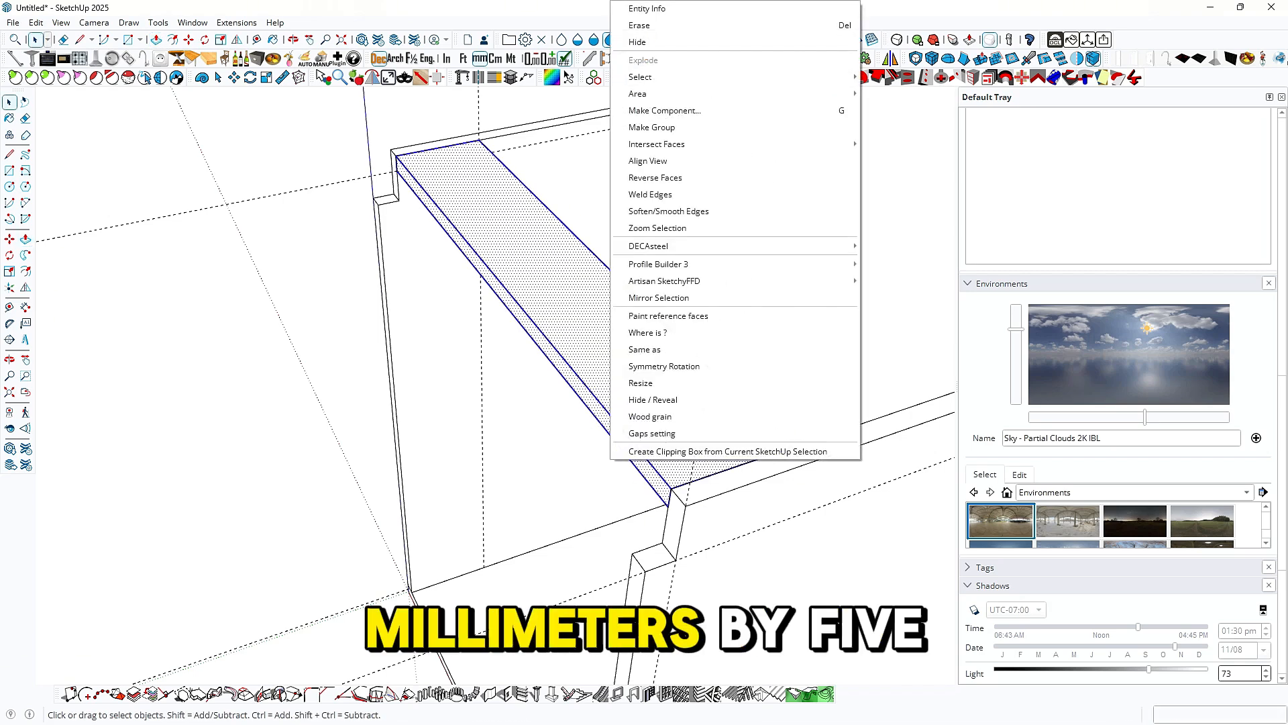
left_click(652, 127)
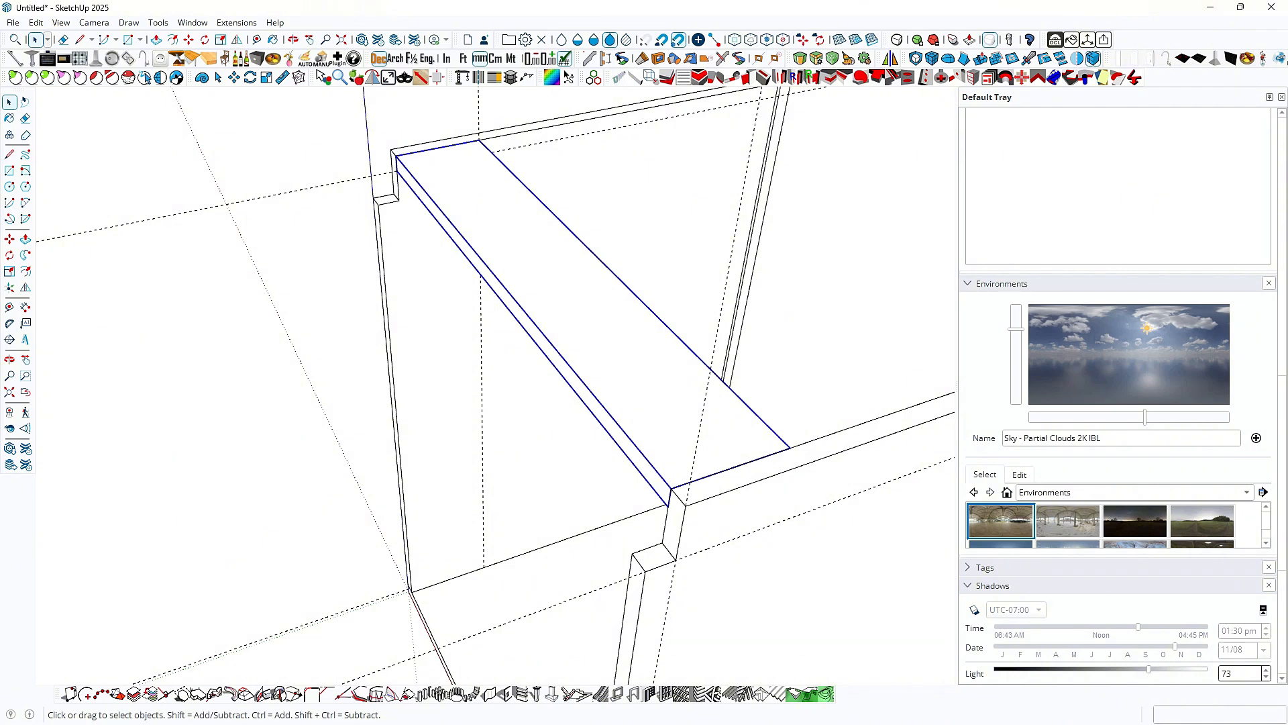
right_click(567, 403)
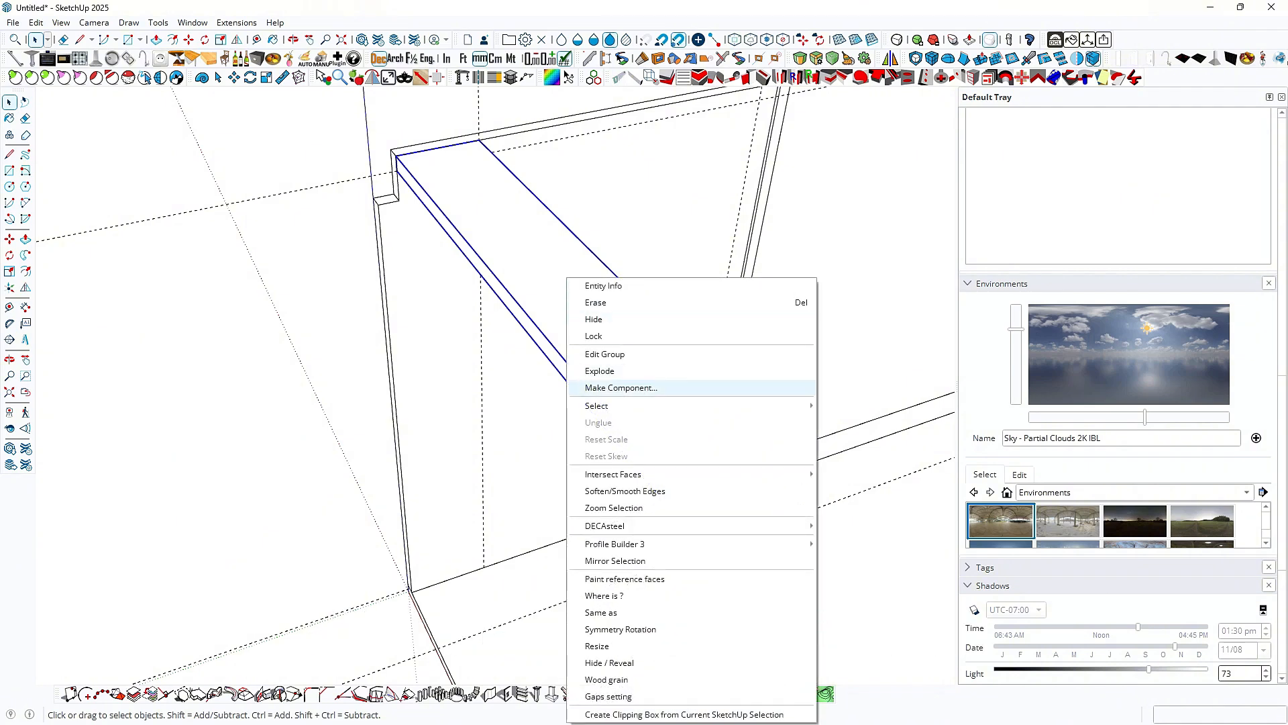
left_click(621, 387)
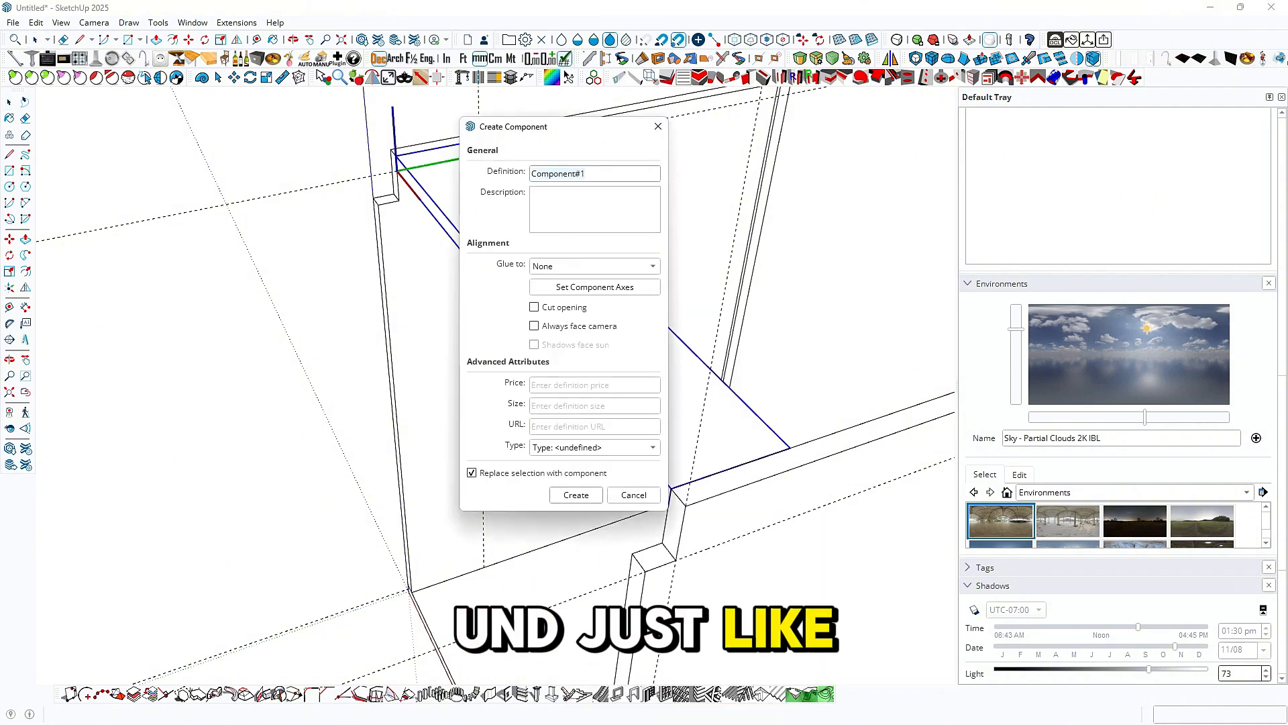
type("brace")
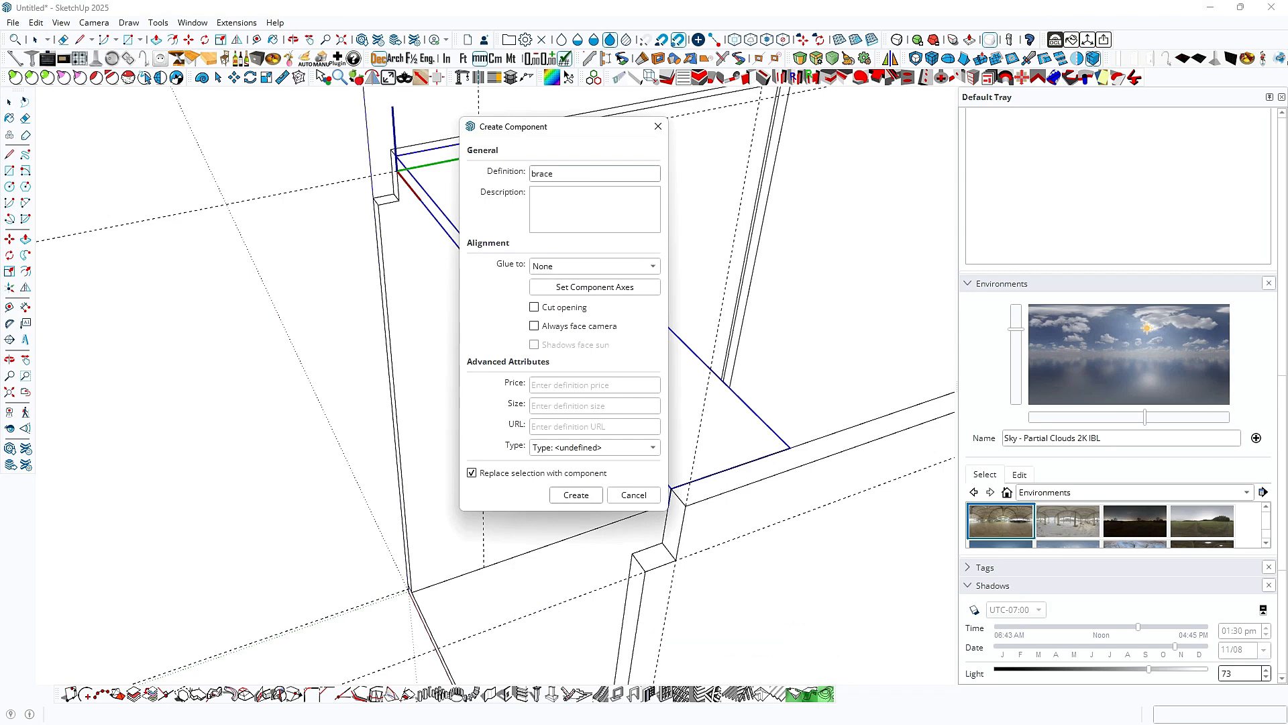
key("Return")
scroll(356, 319, "down", 3)
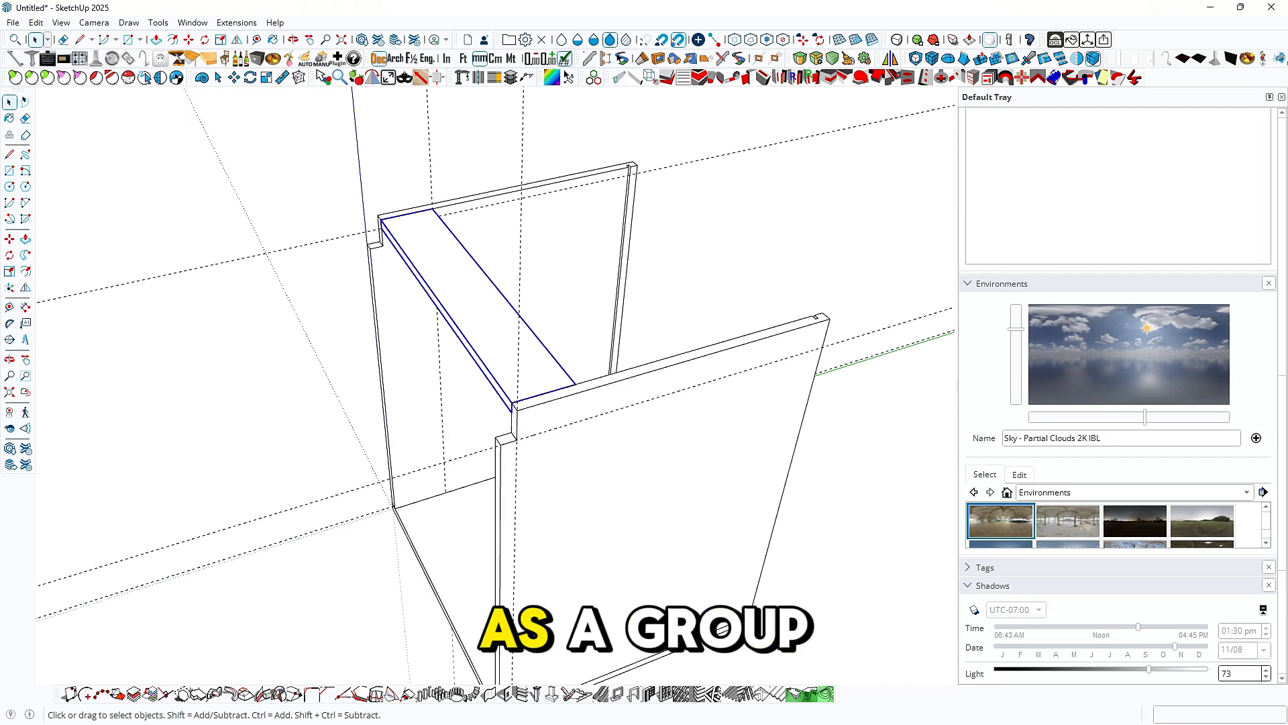
Step: Copy the brace along the side panels' upper edges, placing its rear corner against the back panel groove
middle_click_drag(578, 396, 498, 401)
key("m")
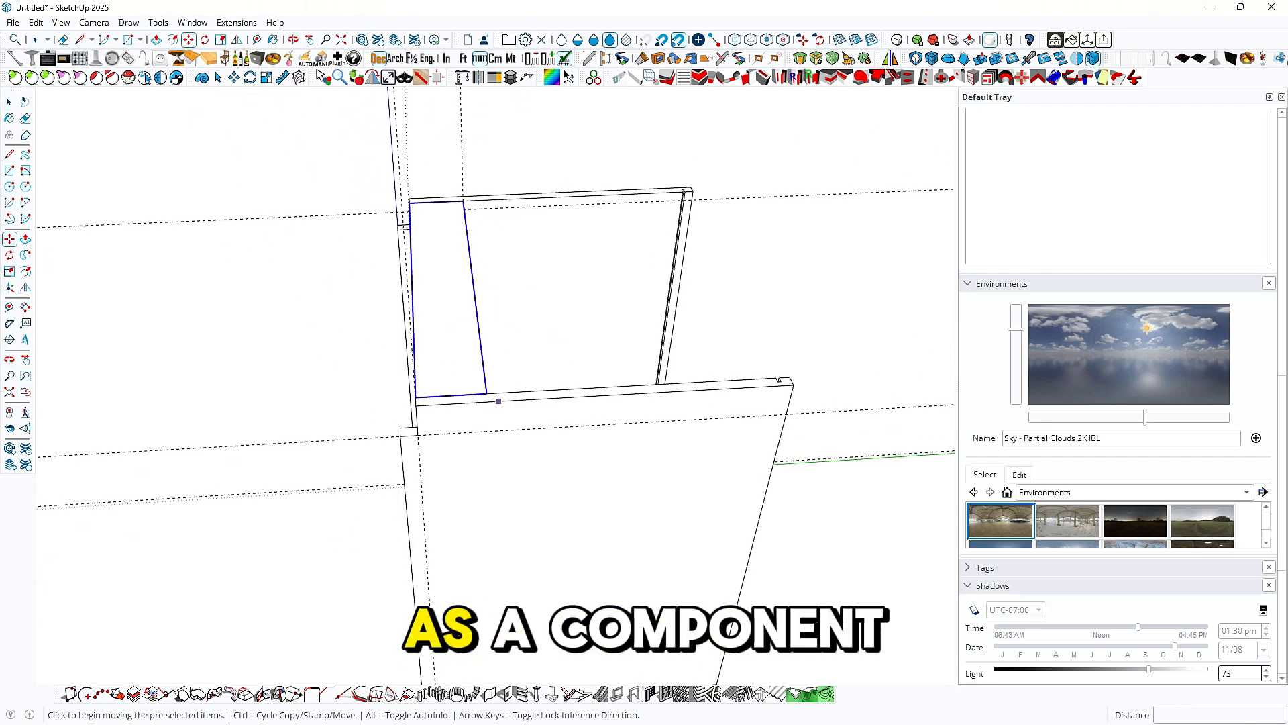
key("ctrl")
left_click(486, 393)
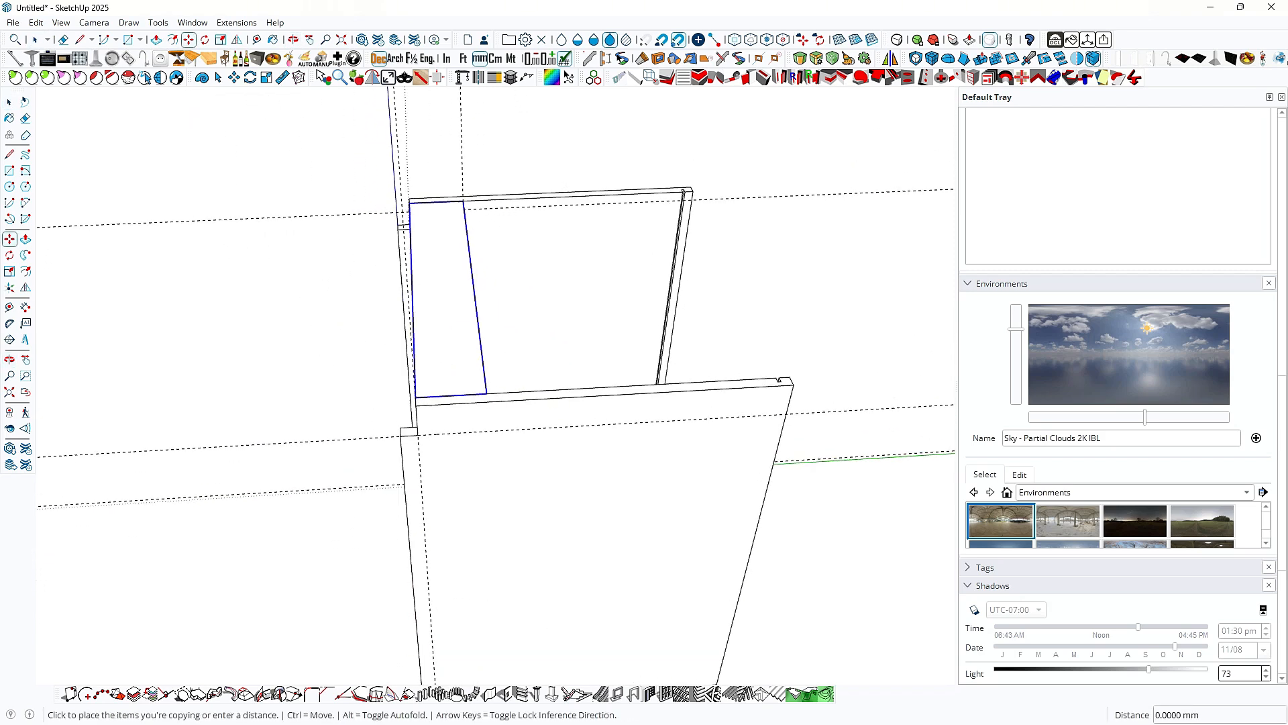
scroll(661, 392, "up", 2)
scroll(738, 375, "up", 1)
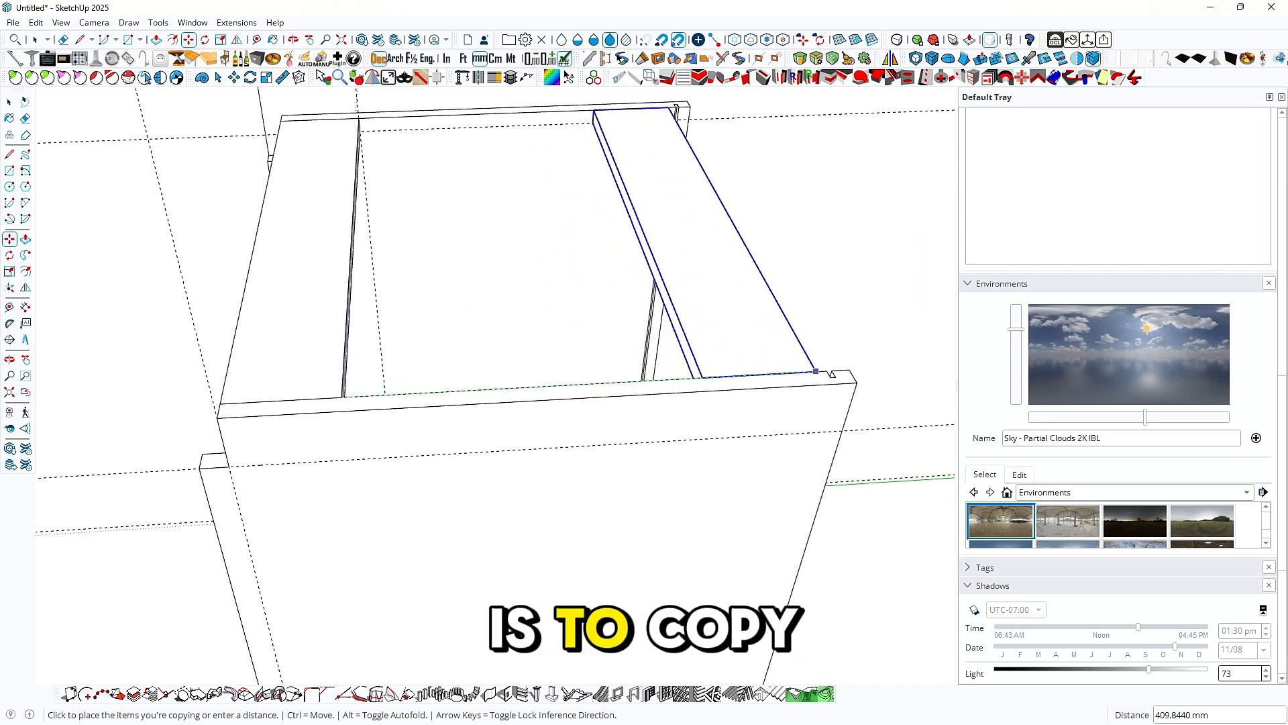
middle_click_drag(816, 371, 782, 333)
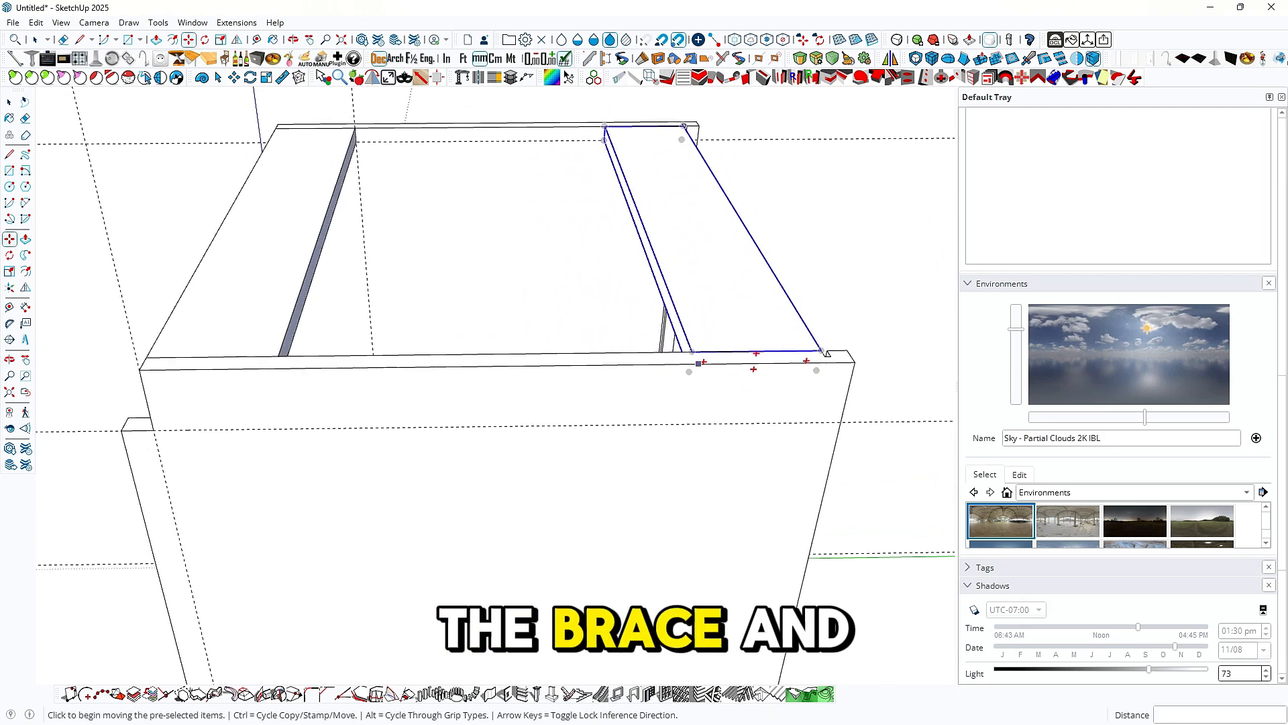
Step: Rotate the copied brace 90 degrees about its end face so it stands on edge
left_click(804, 361)
type("90")
key("Return")
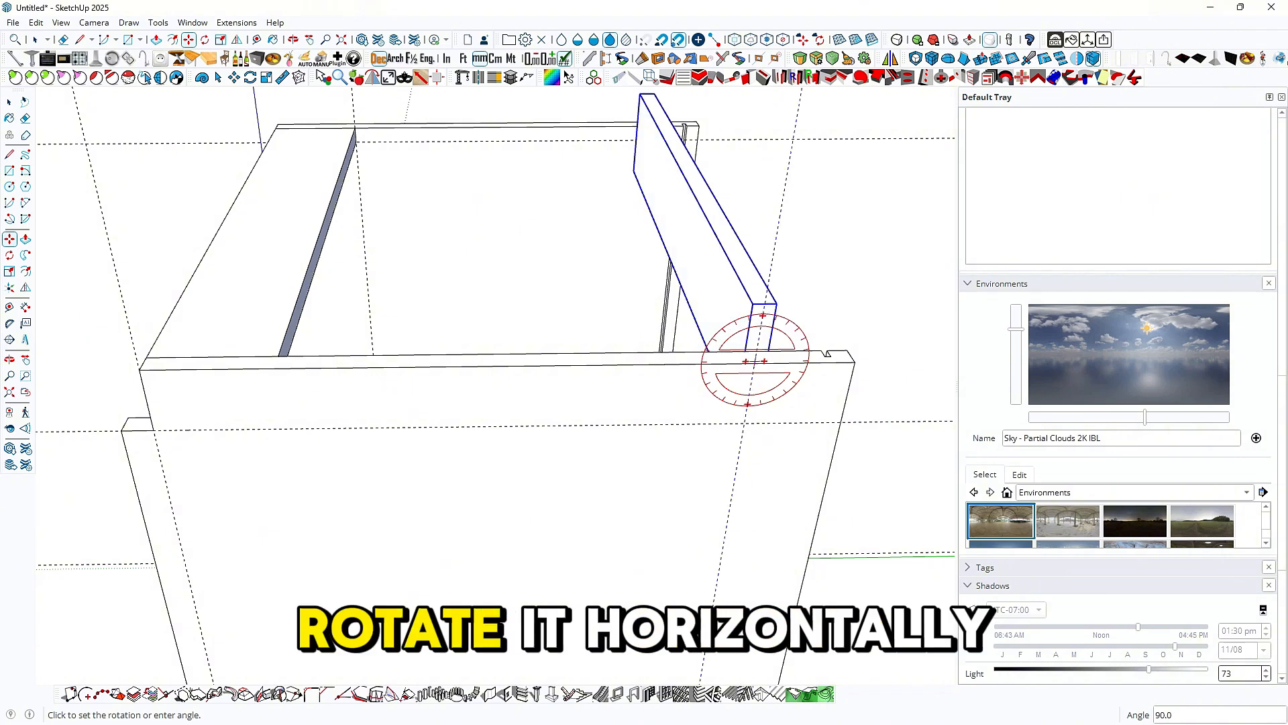
Step: Move the upright brace by its upper rear corner to the groove's front corner at the side panel's upper edge
key("m")
scroll(775, 306, "up", 1)
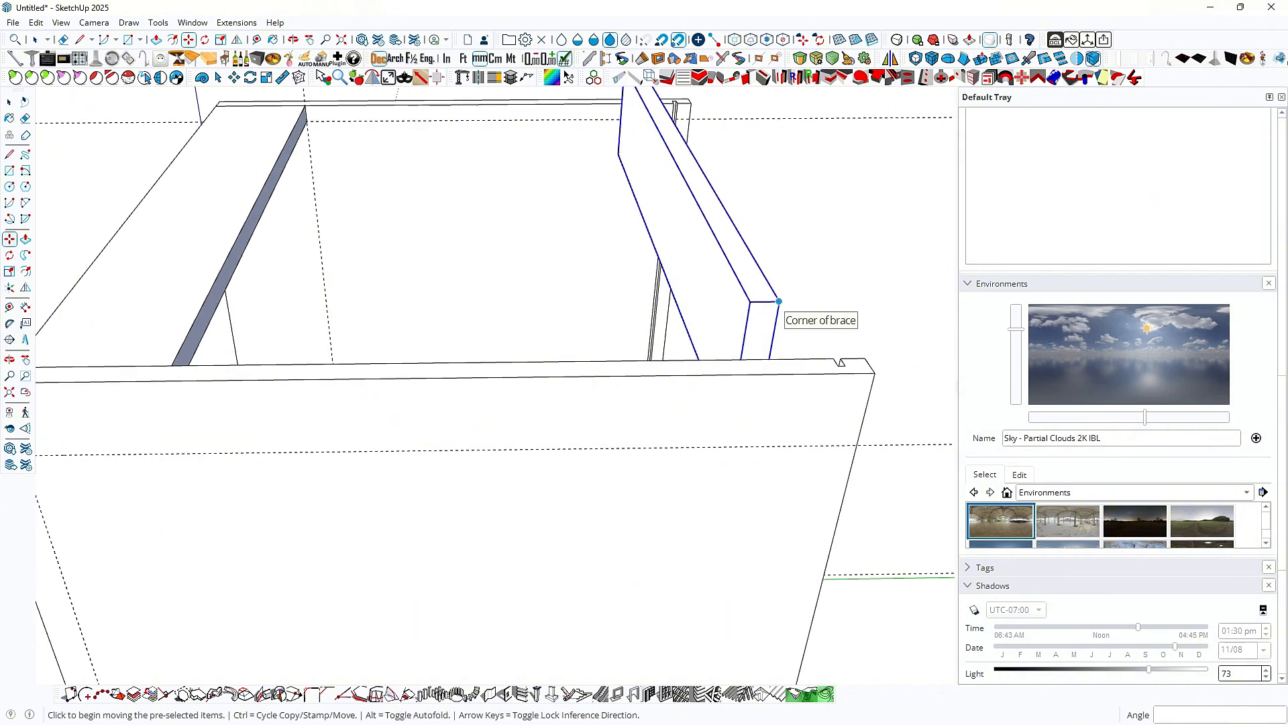
left_click(840, 361)
scroll(851, 359, "up", 2)
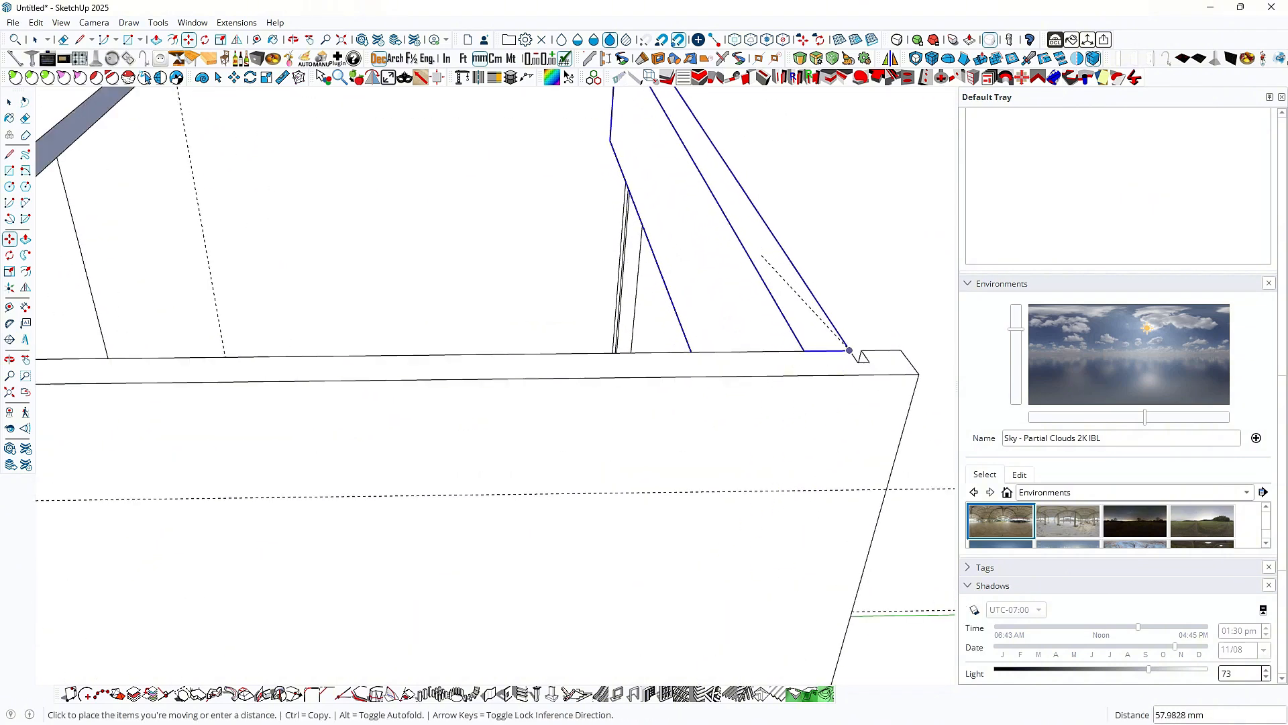
scroll(781, 393, "down", 4)
middle_click_drag(547, 385, 538, 349)
middle_click_drag(604, 302, 258, 315)
scroll(514, 309, "down", 3)
scroll(473, 383, "up", 5)
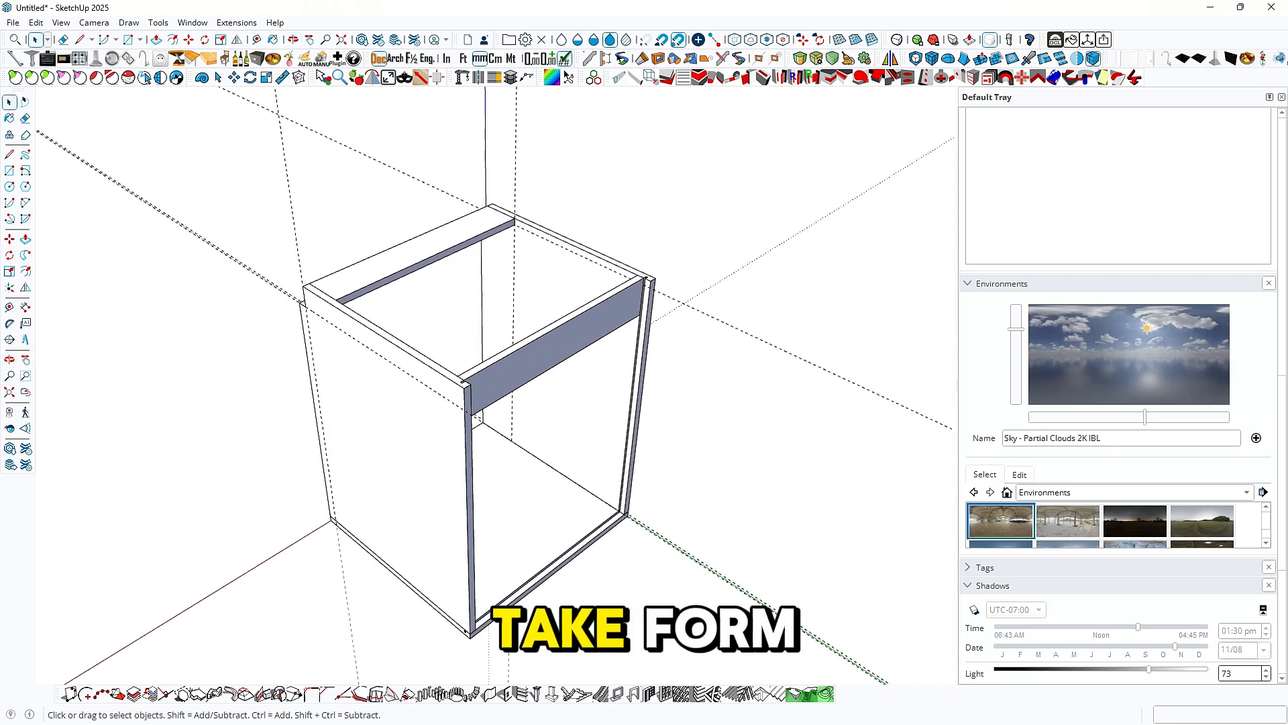
Step: Place a guide line 4.5 mm behind the upright brace's rear face, running across both side panel grooves
key("t")
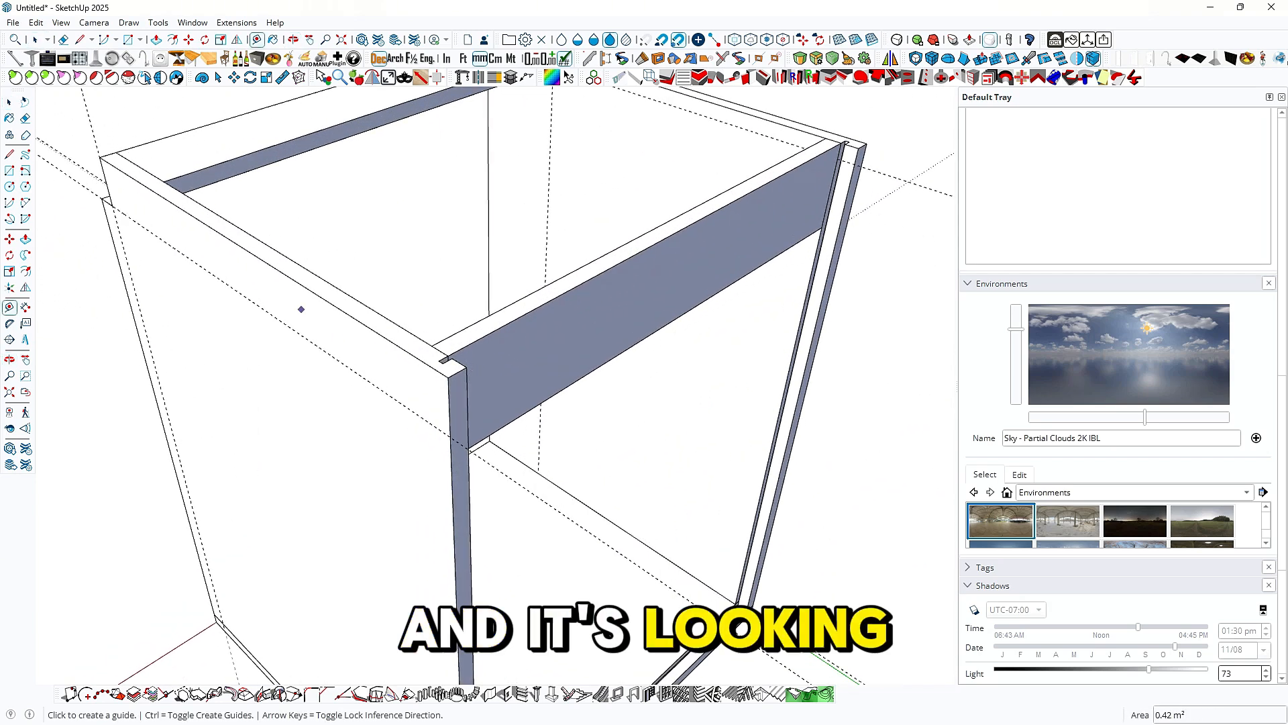
scroll(301, 310, "down", 5)
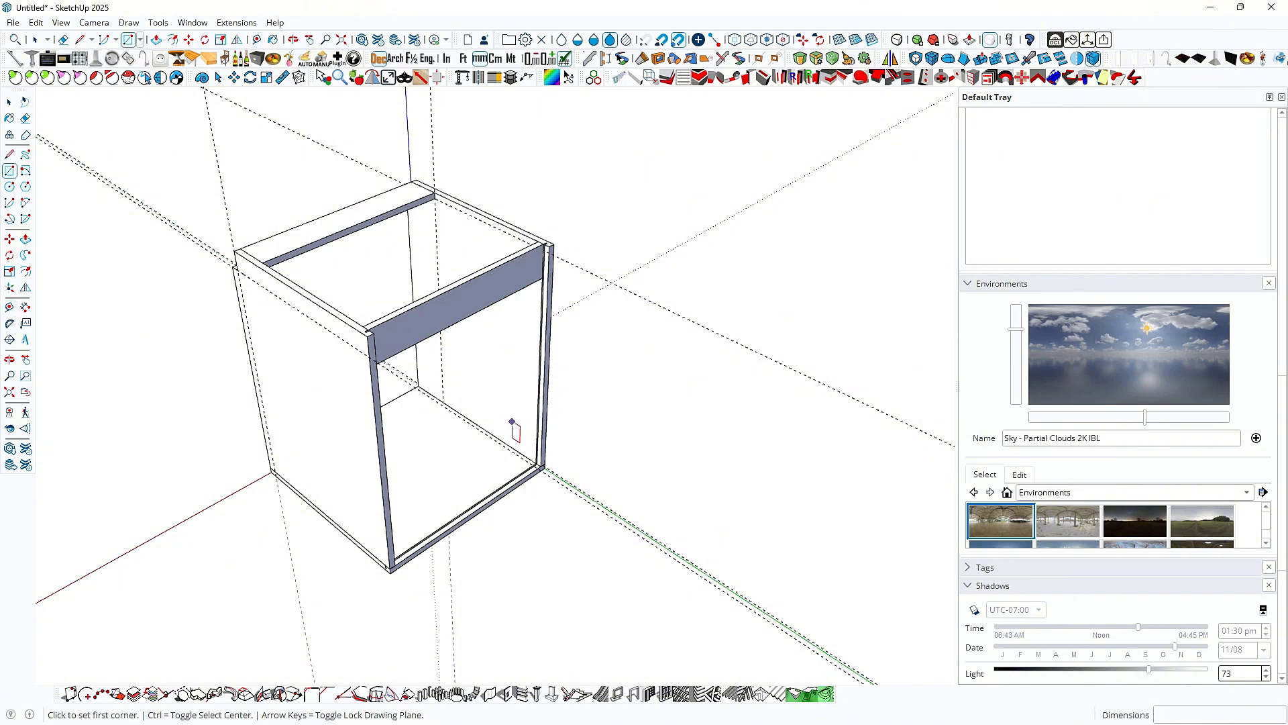
scroll(371, 334, "up", 6)
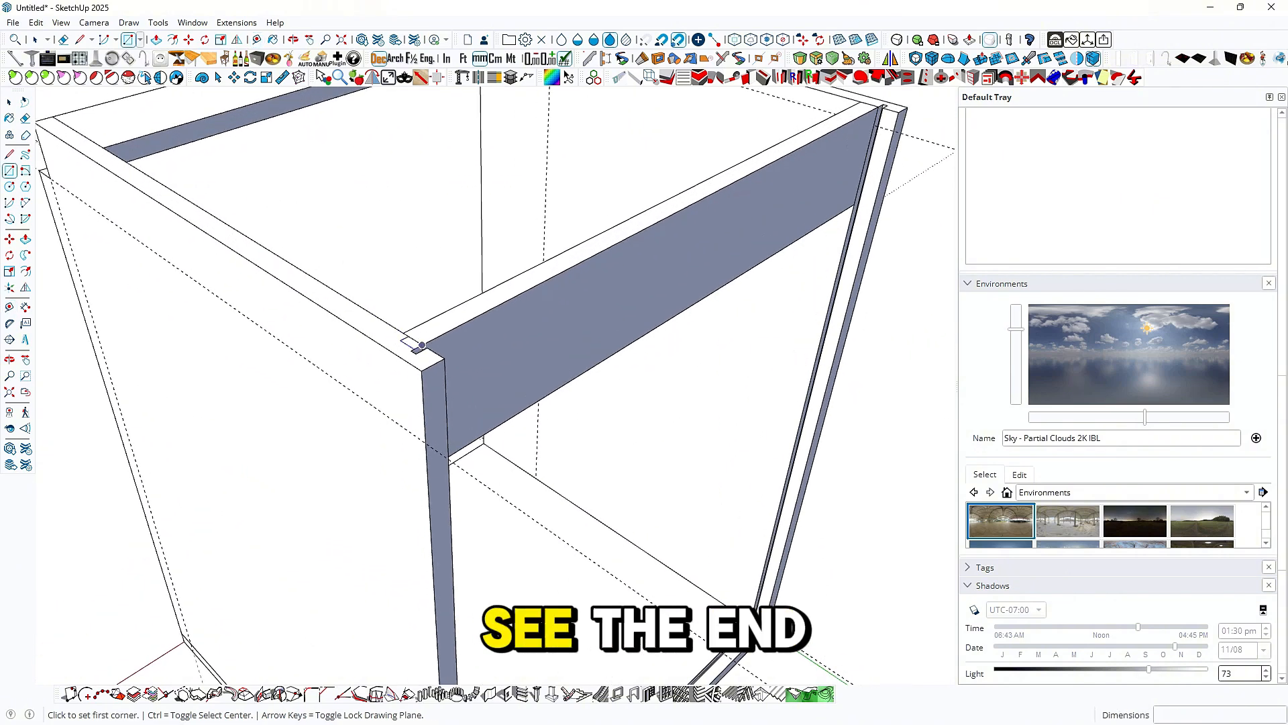
scroll(433, 340, "up", 2)
key("t")
scroll(410, 350, "up", 2)
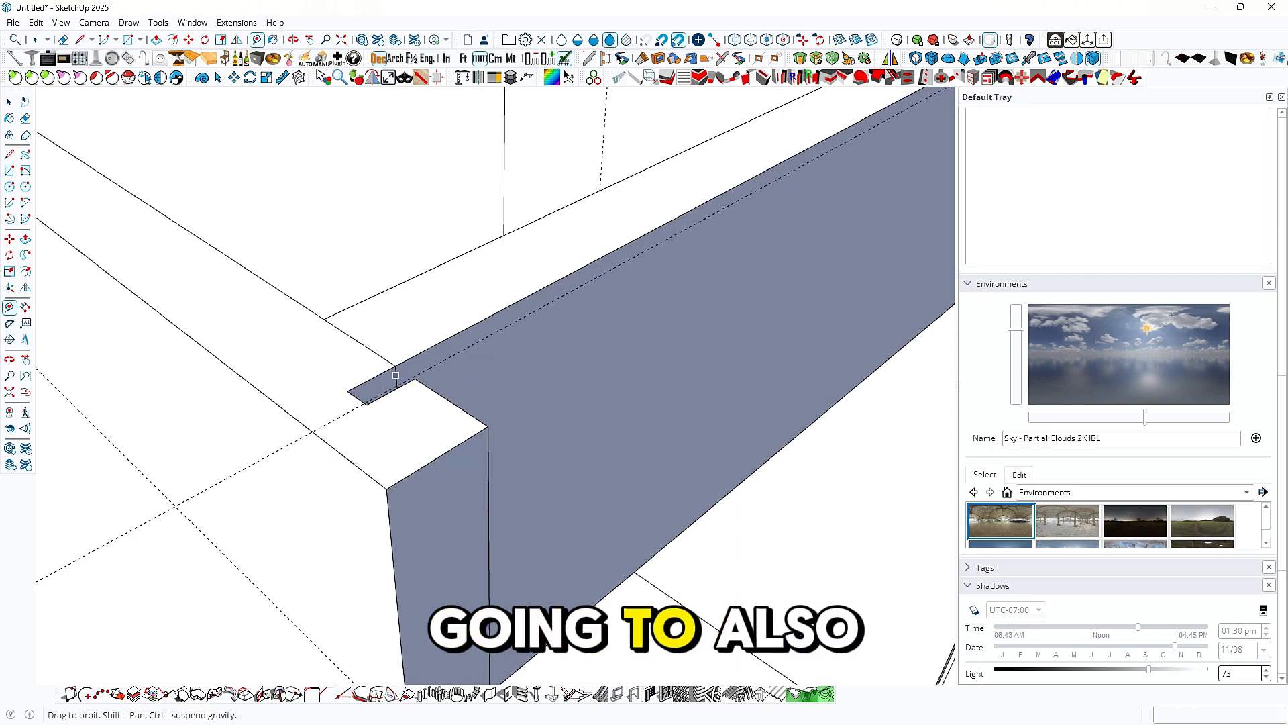
middle_click_drag(396, 375, 377, 381)
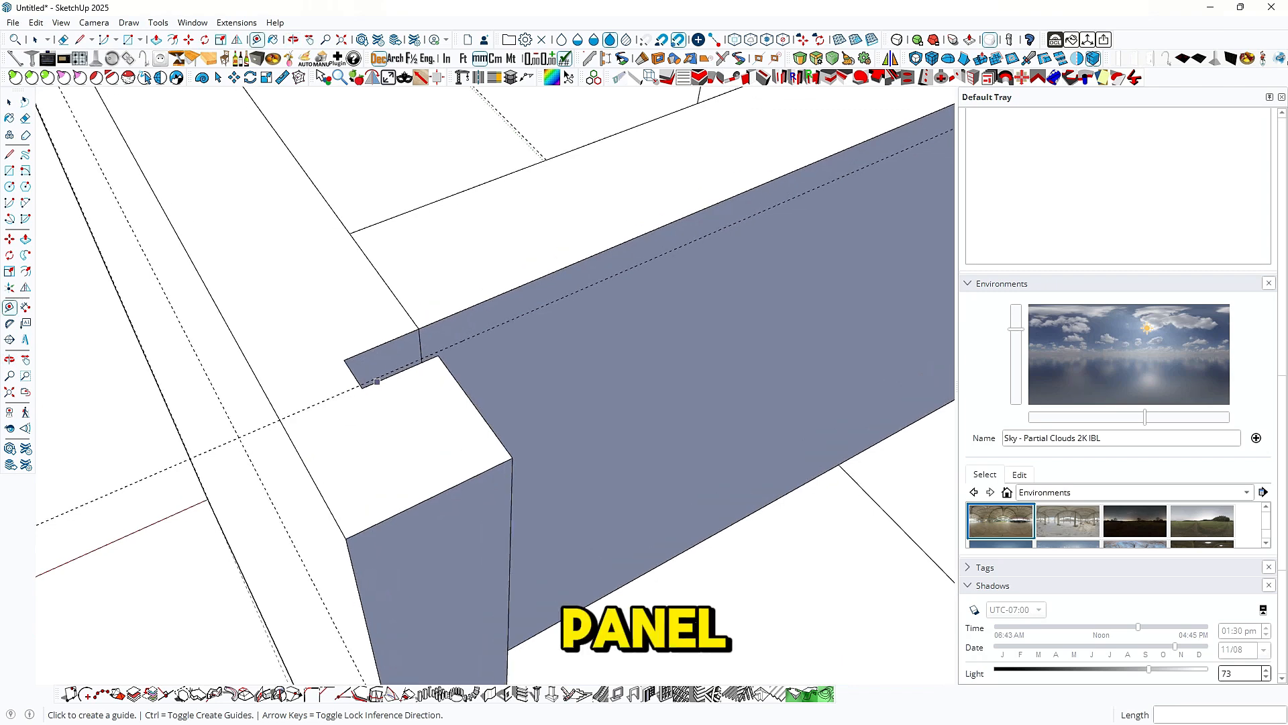
Step: Place guide lines 1 mm inward from the inner ends of both side panels' back grooves
scroll(380, 366, "up", 4)
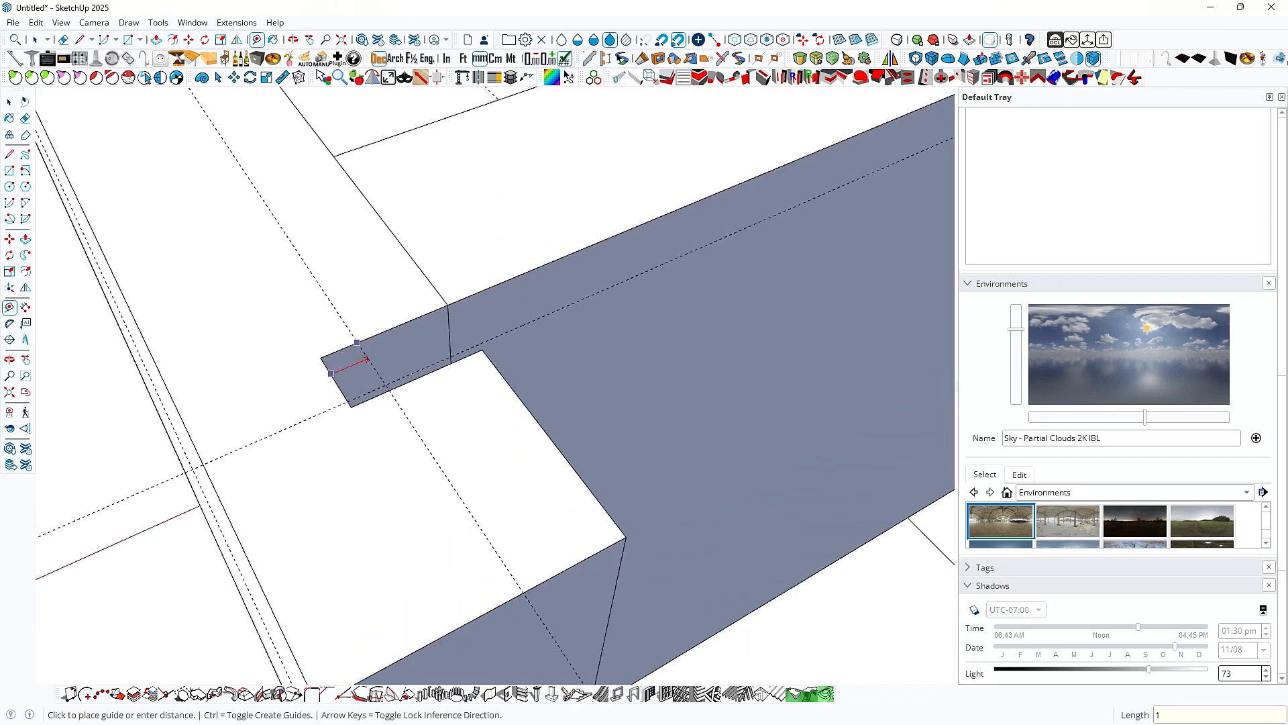
scroll(224, 446, "down", 5)
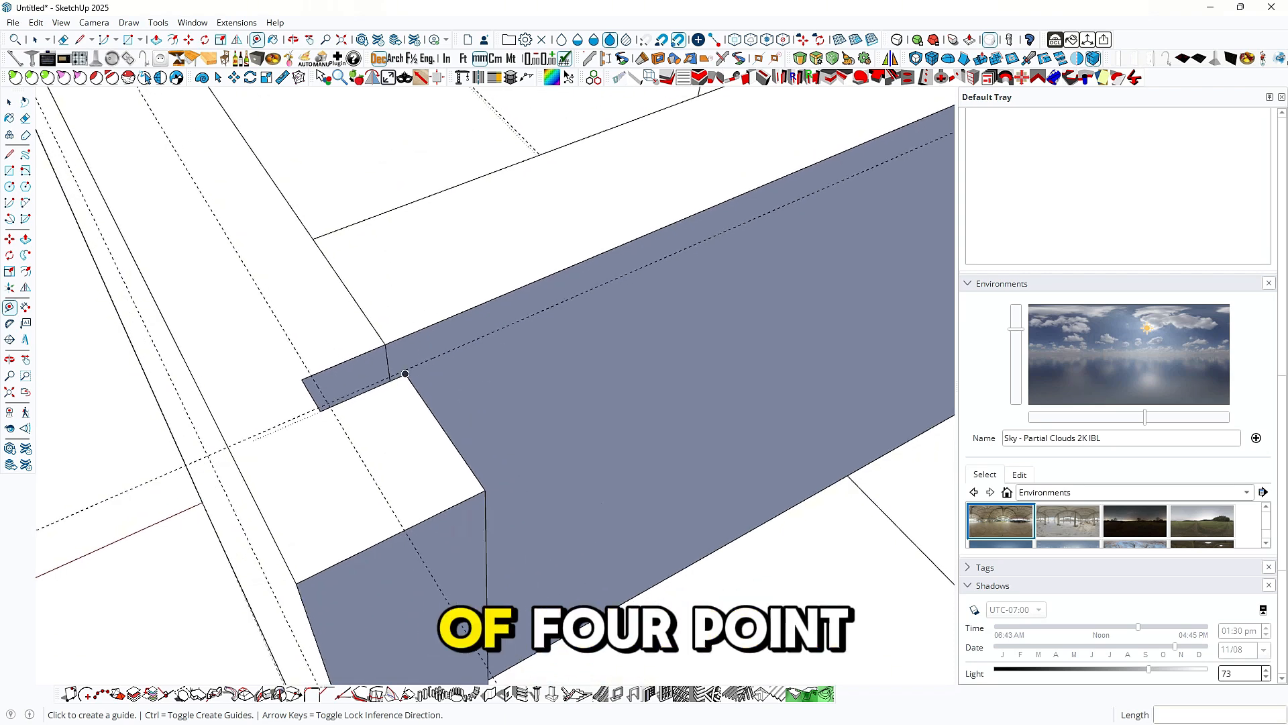
scroll(223, 446, "down", 8)
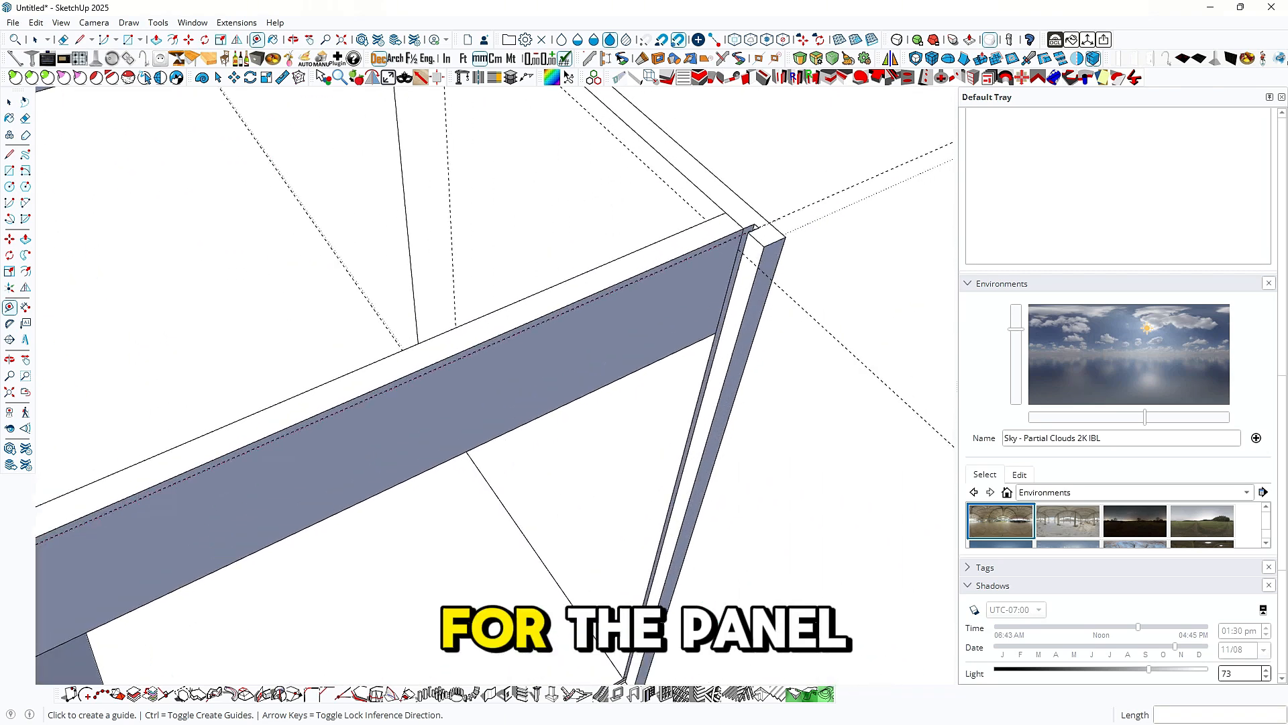
scroll(754, 226, "up", 8)
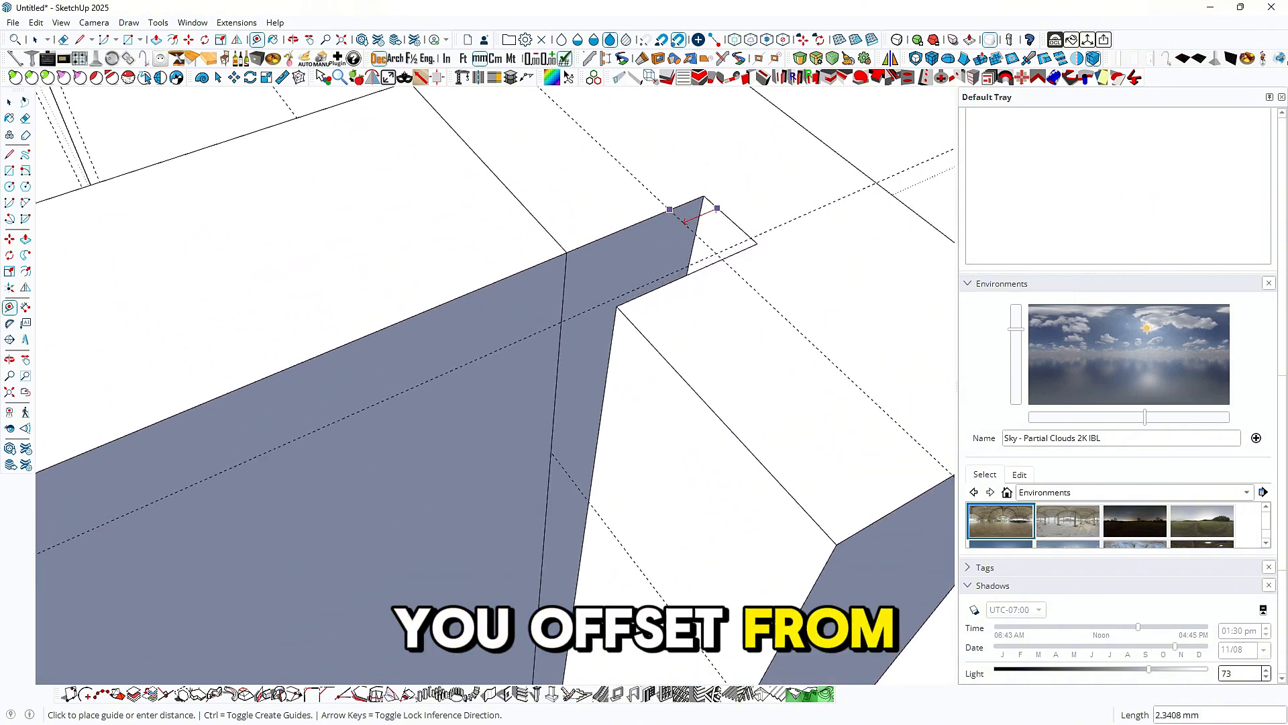
scroll(679, 201, "up", 2)
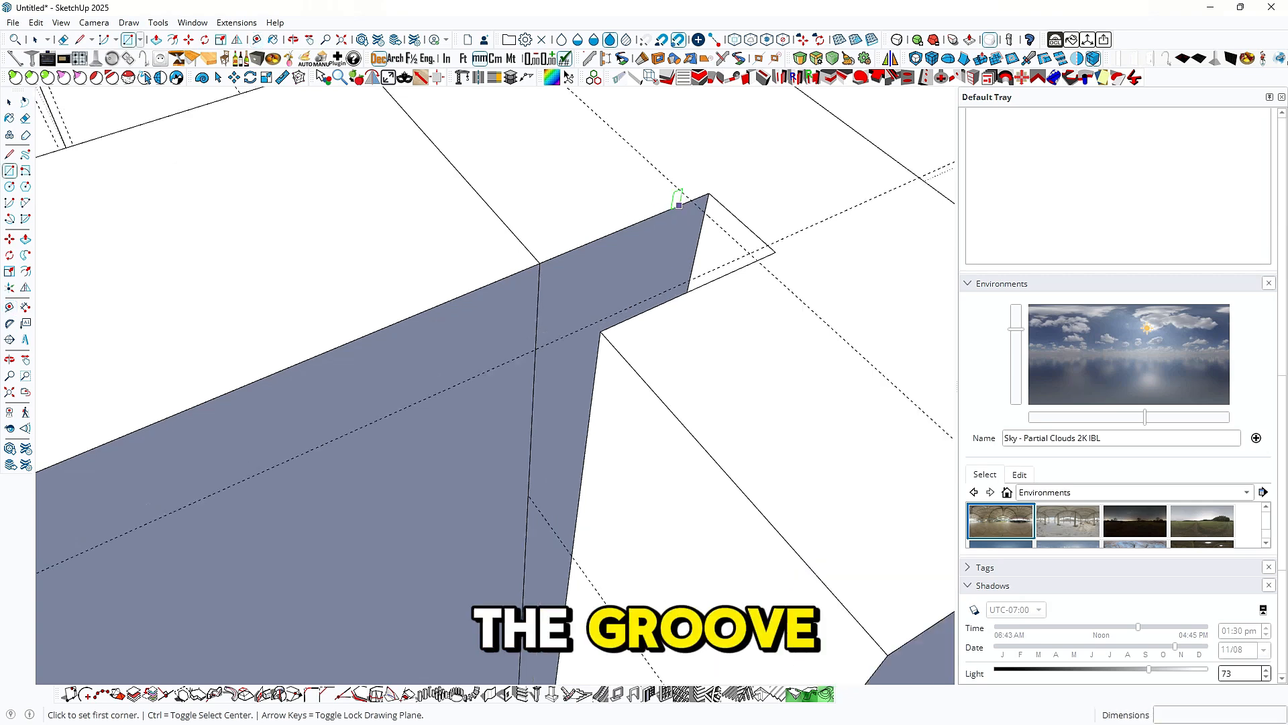
Step: Draw the back panel's rectangle across the cabinet's top, between the guide intersections in both side panel grooves, about 580 mm long
left_click(691, 200)
scroll(762, 270, "down", 8)
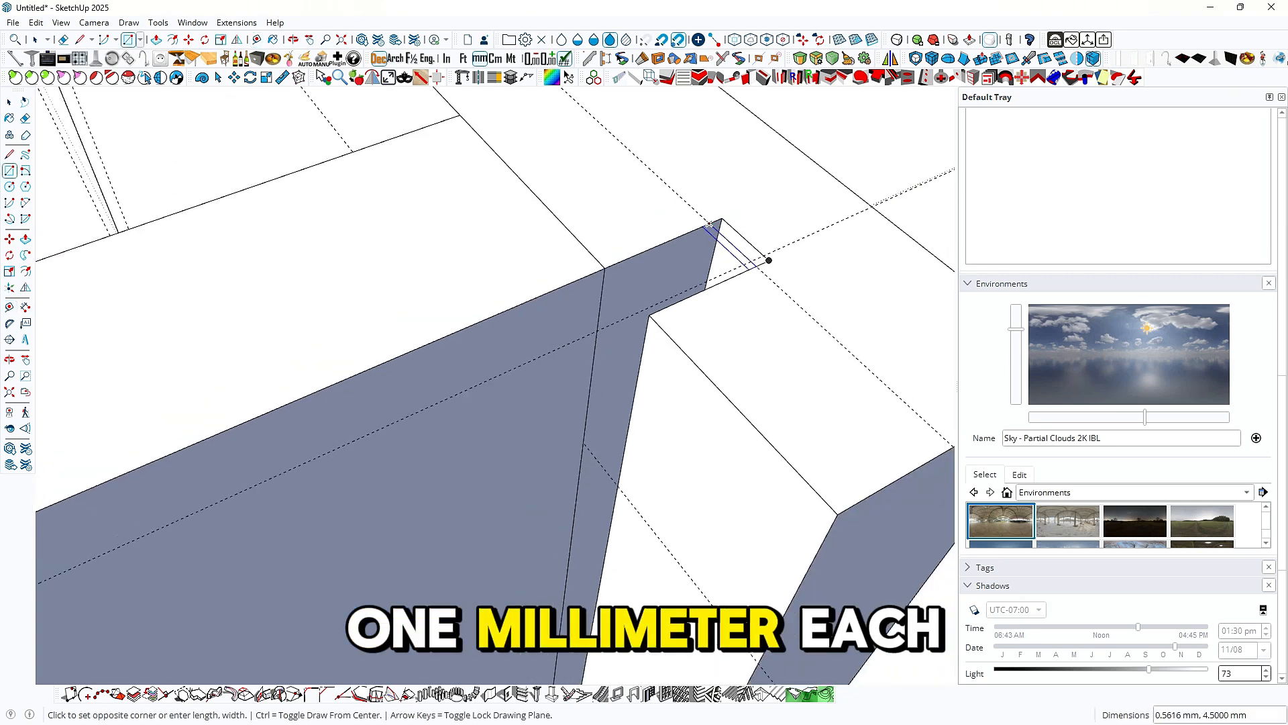
scroll(755, 277, "down", 7)
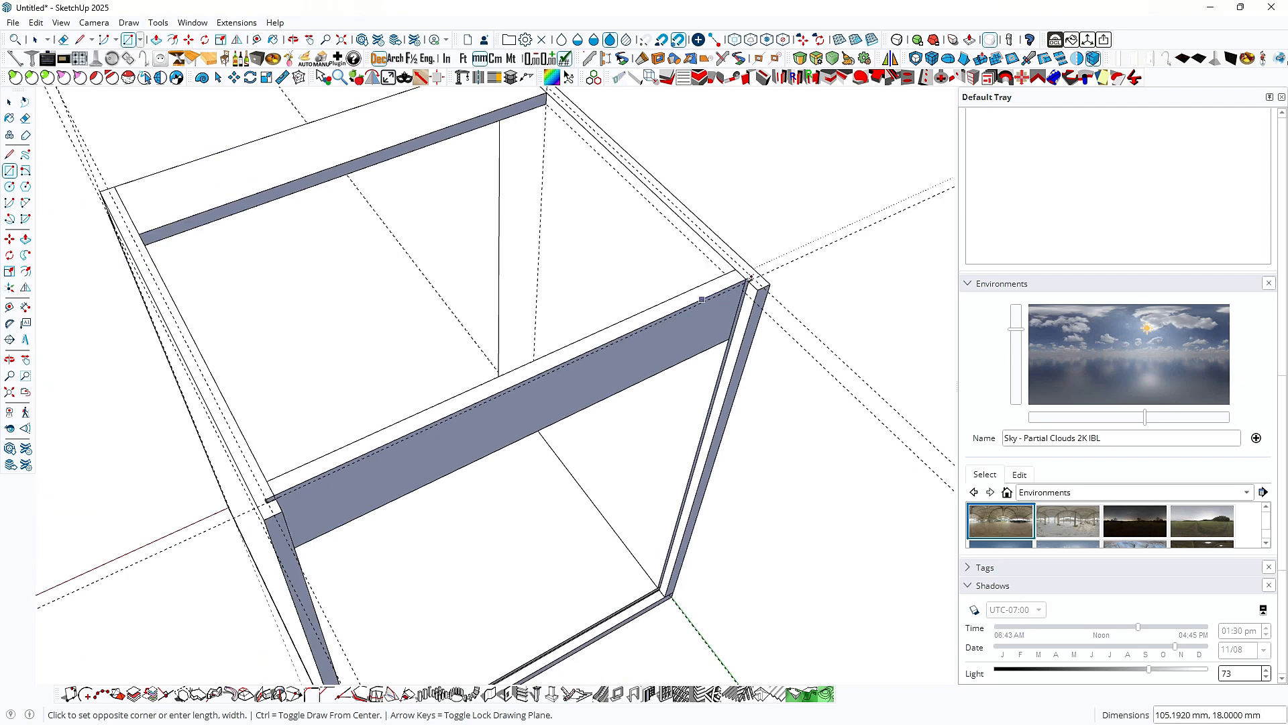
scroll(305, 476, "up", 5)
scroll(202, 521, "up", 7)
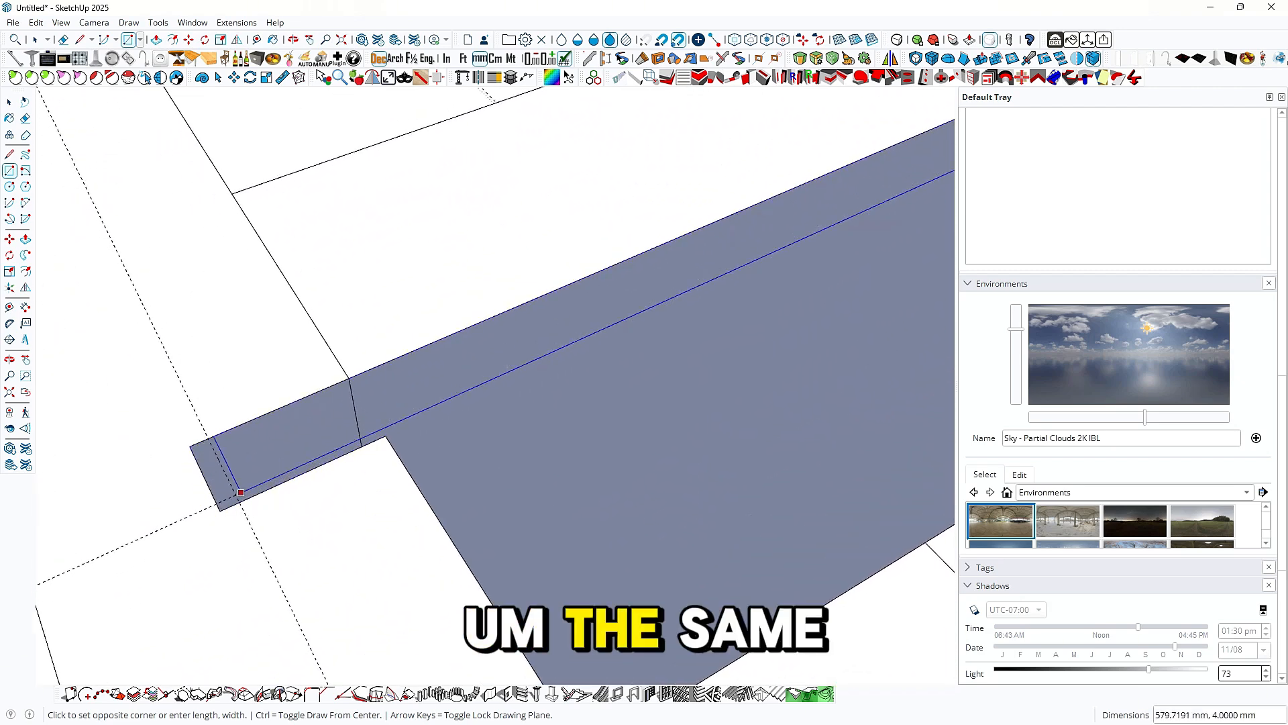
left_click(235, 494)
Step: Extrude the back panel rectangle 751 mm downward into the base panel's groove
key("p")
middle_click_drag(397, 396, 377, 400)
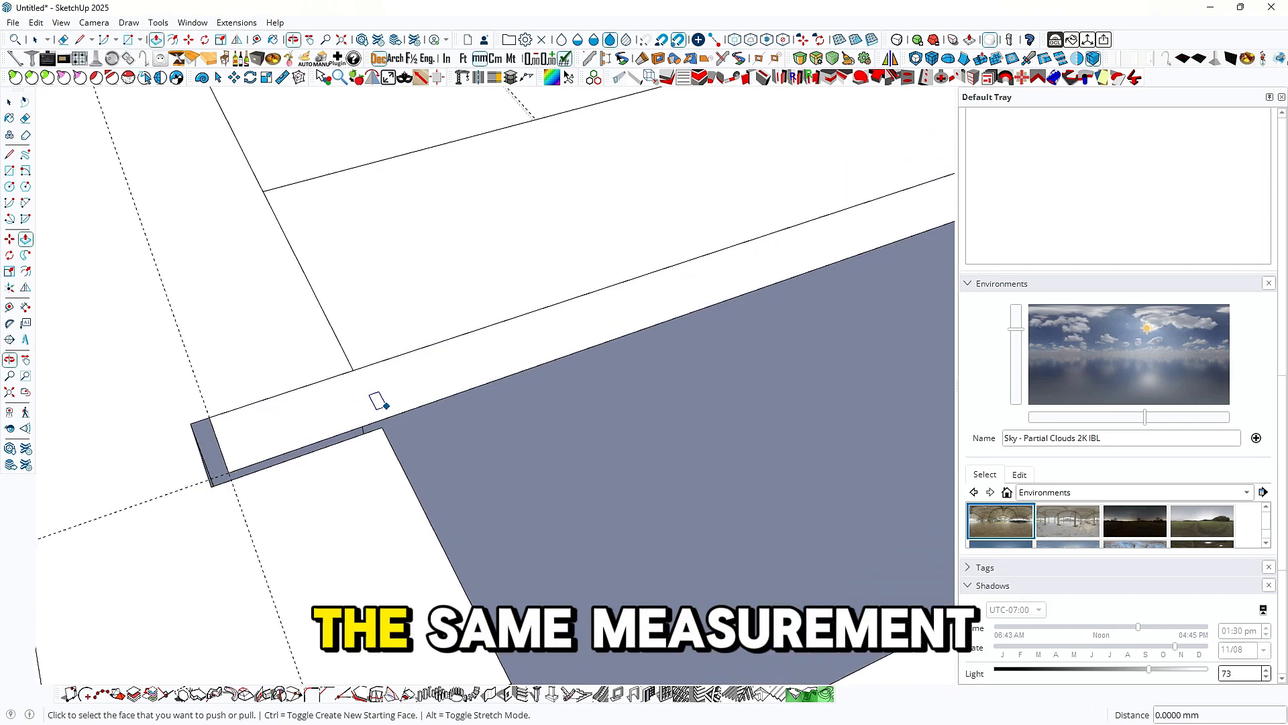
left_click(373, 401)
scroll(222, 293, "down", 2)
scroll(213, 271, "down", 8)
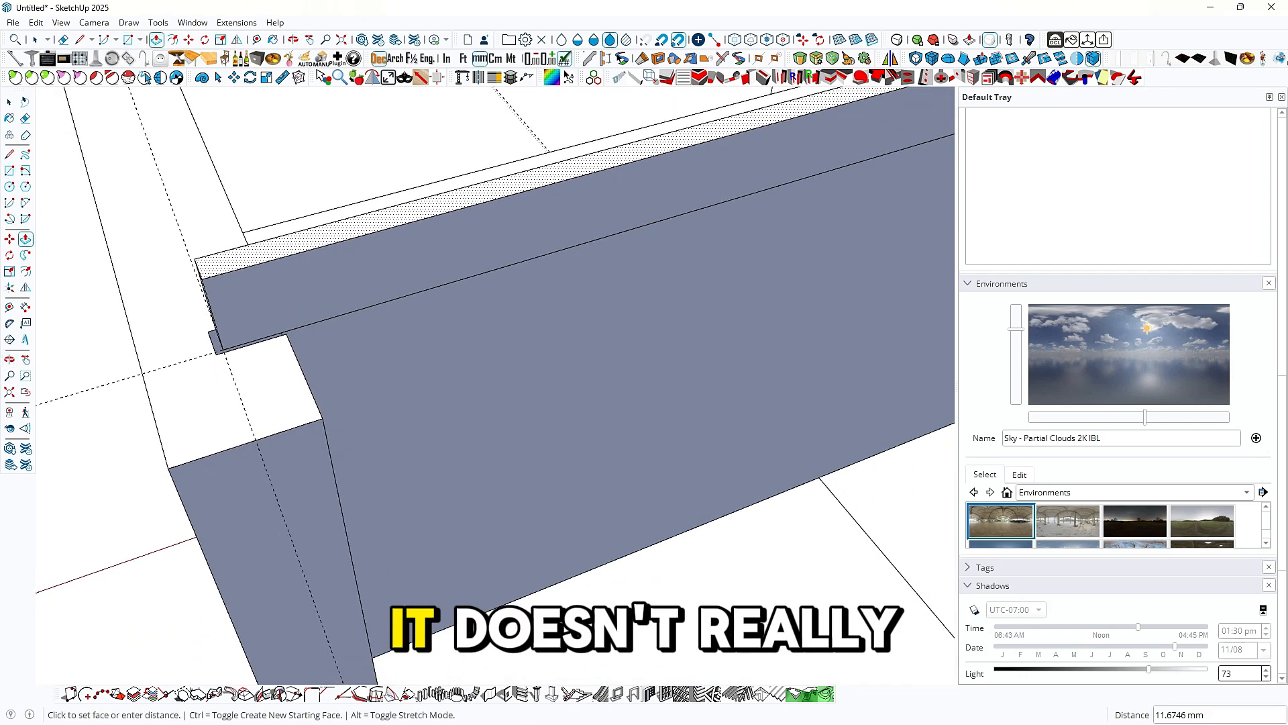
middle_click_drag(510, 480, 506, 395)
scroll(661, 571, "up", 4)
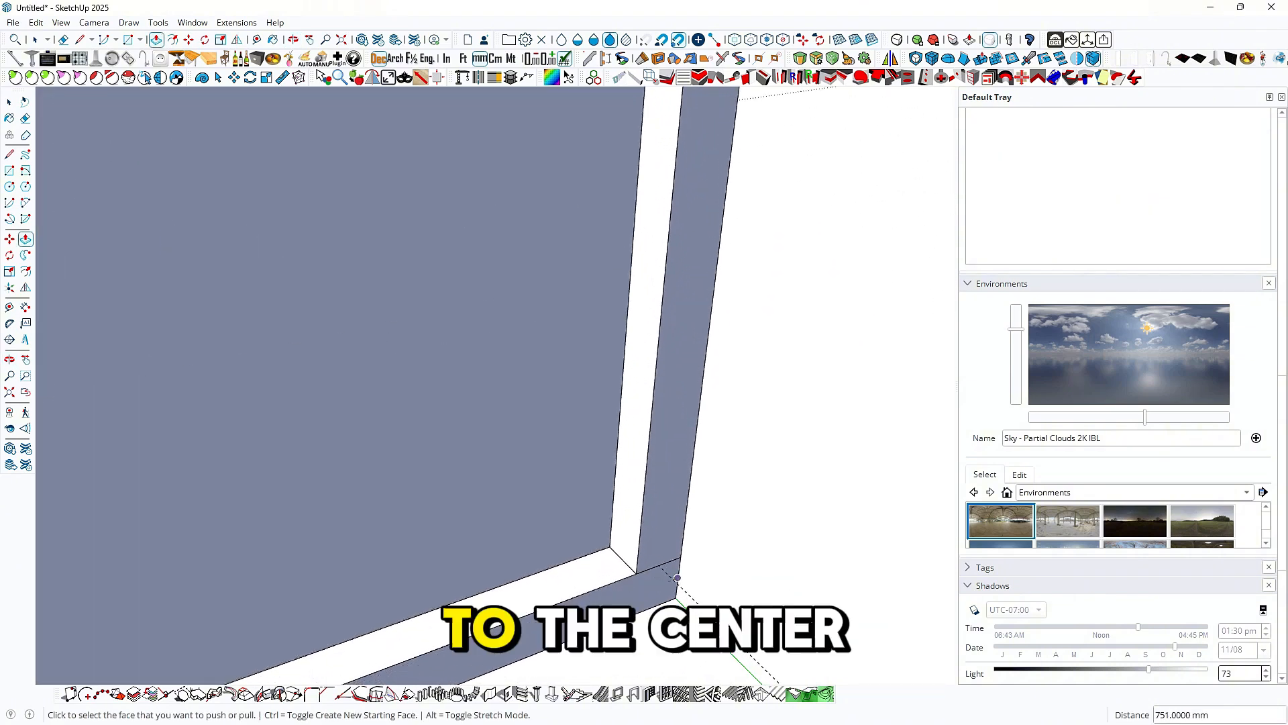
Step: Place a guide line 9 mm above the base panel's lower rear edge and another 680 mm above that guide
scroll(616, 544, "down", 4)
key("t")
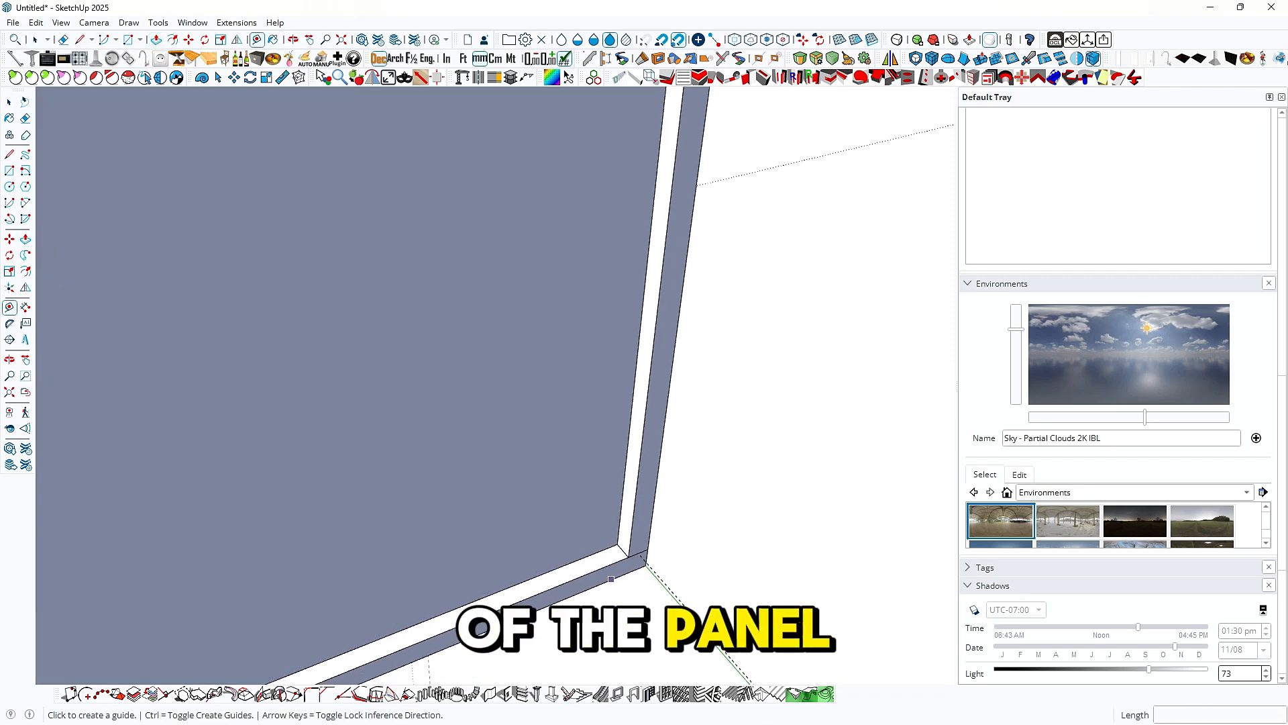
scroll(635, 565, "up", 6)
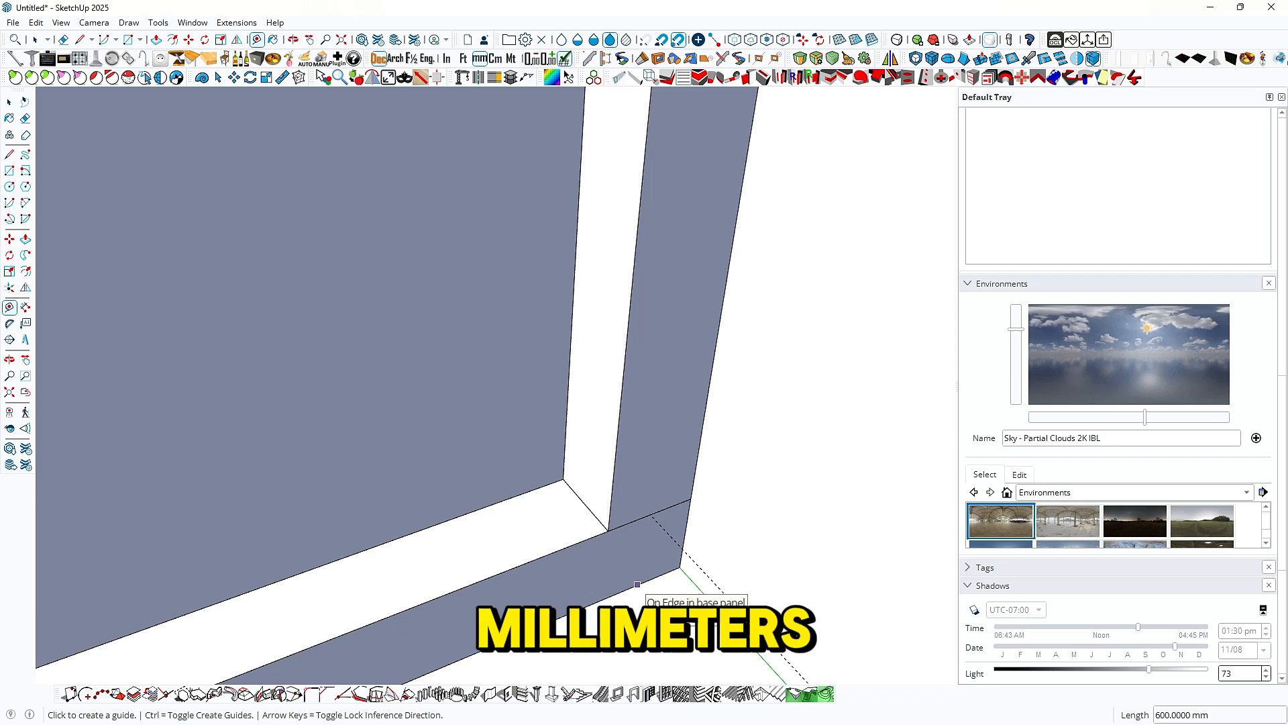
scroll(688, 556, "up", 2)
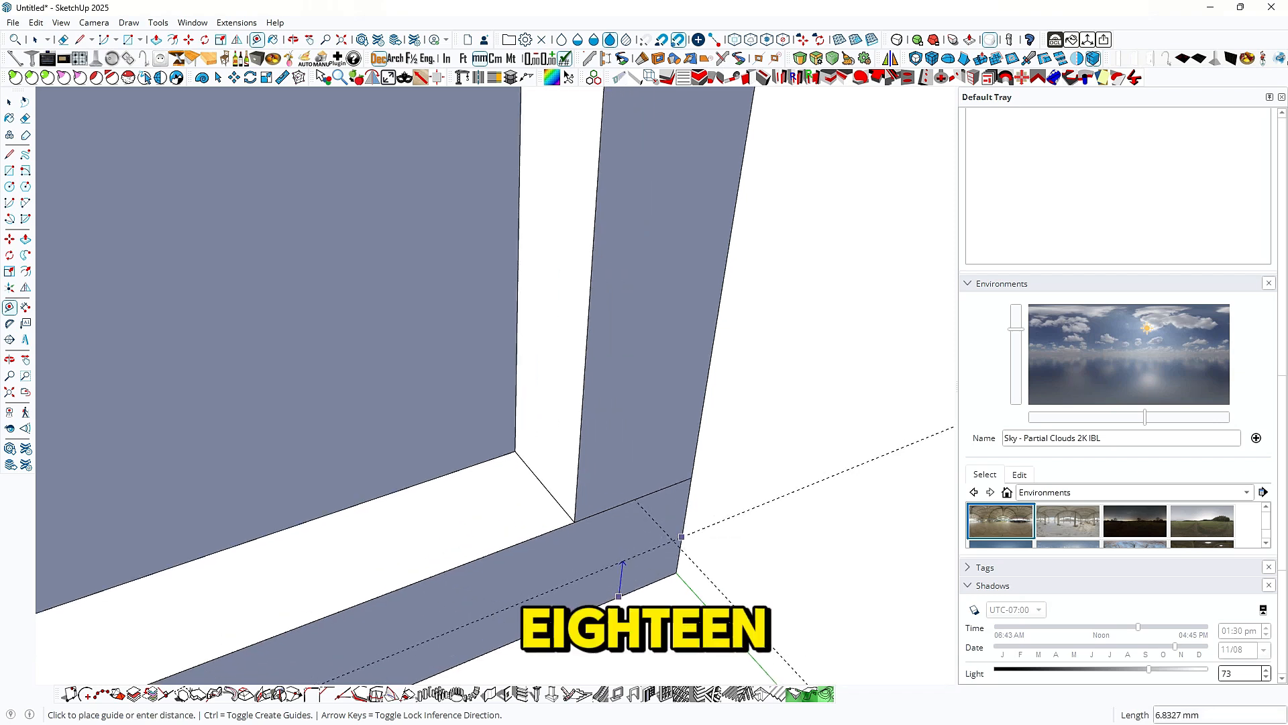
type("9")
key("Return")
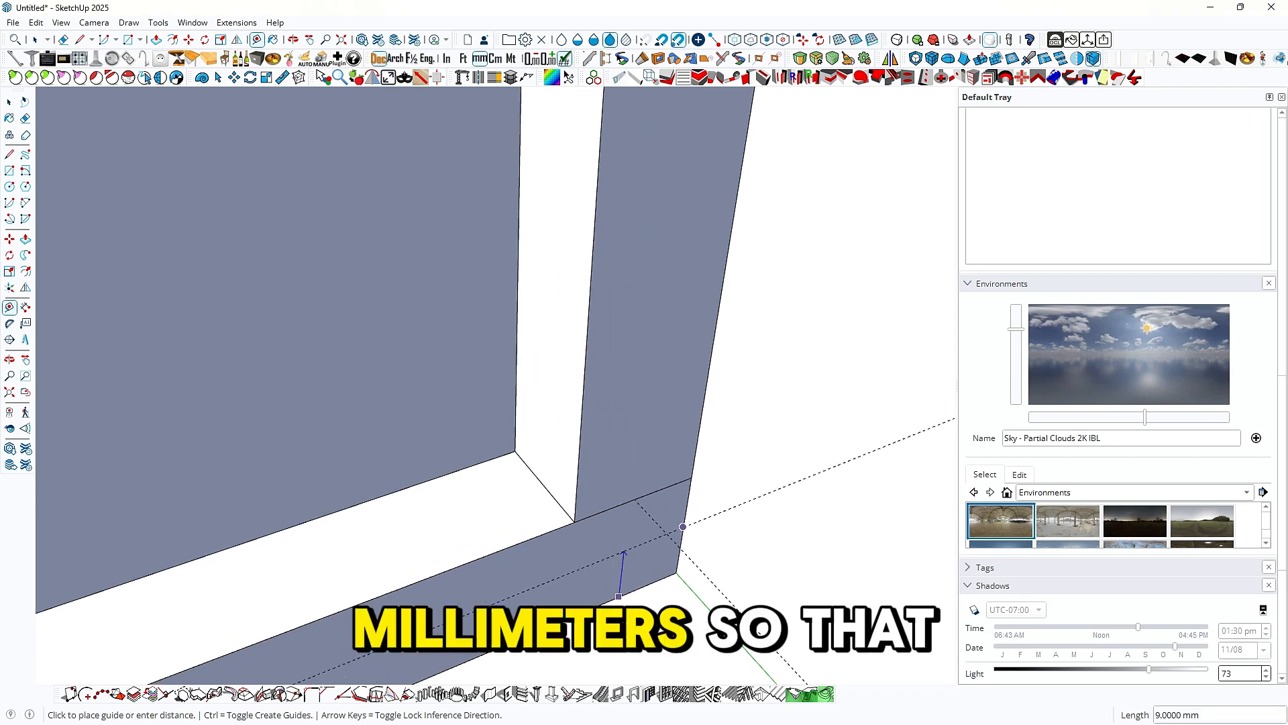
scroll(618, 553, "down", 3)
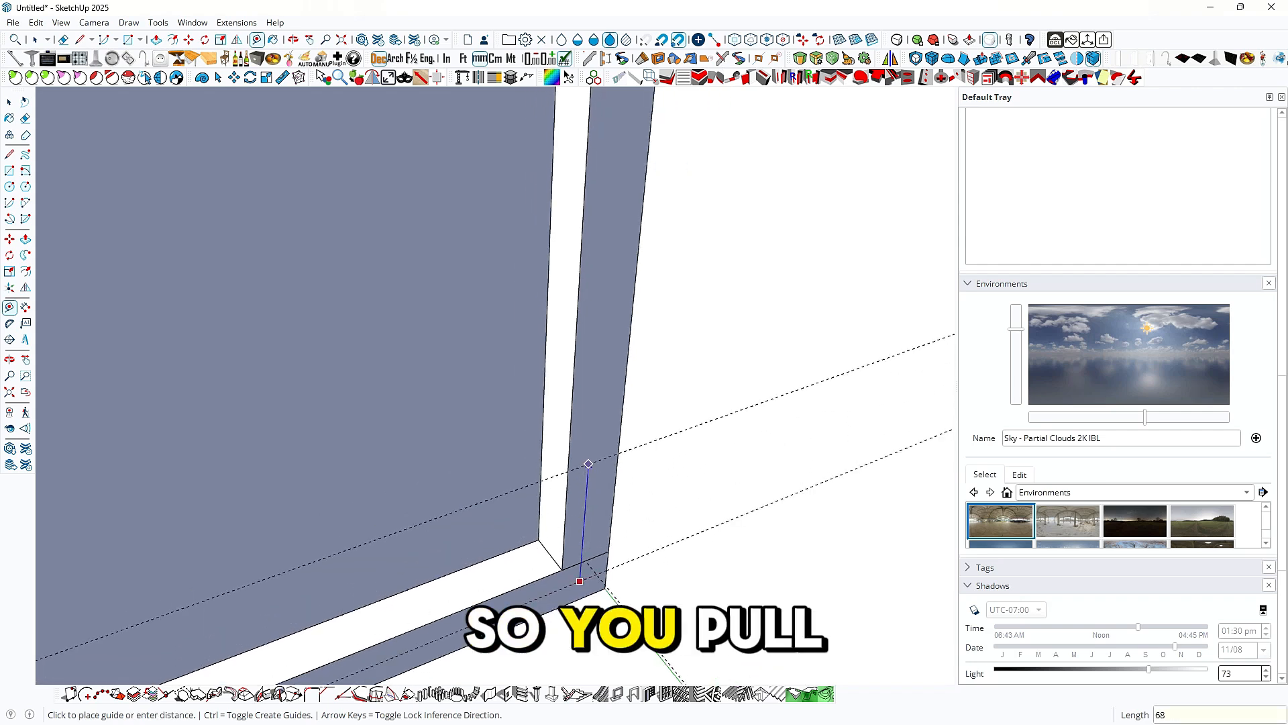
key("Return")
scroll(589, 465, "down", 10)
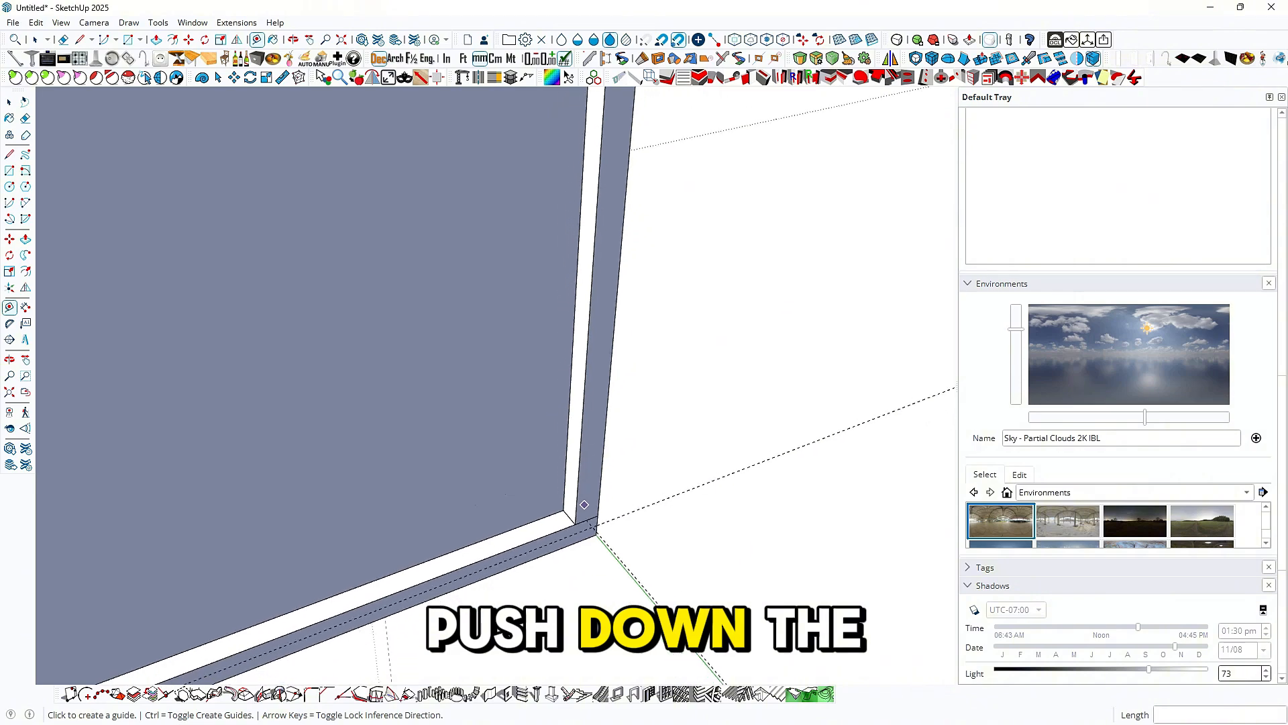
Step: Push the back panel's top face down 71 mm to the upper guide line
scroll(460, 287, "up", 2)
key("p")
scroll(459, 272, "up", 7)
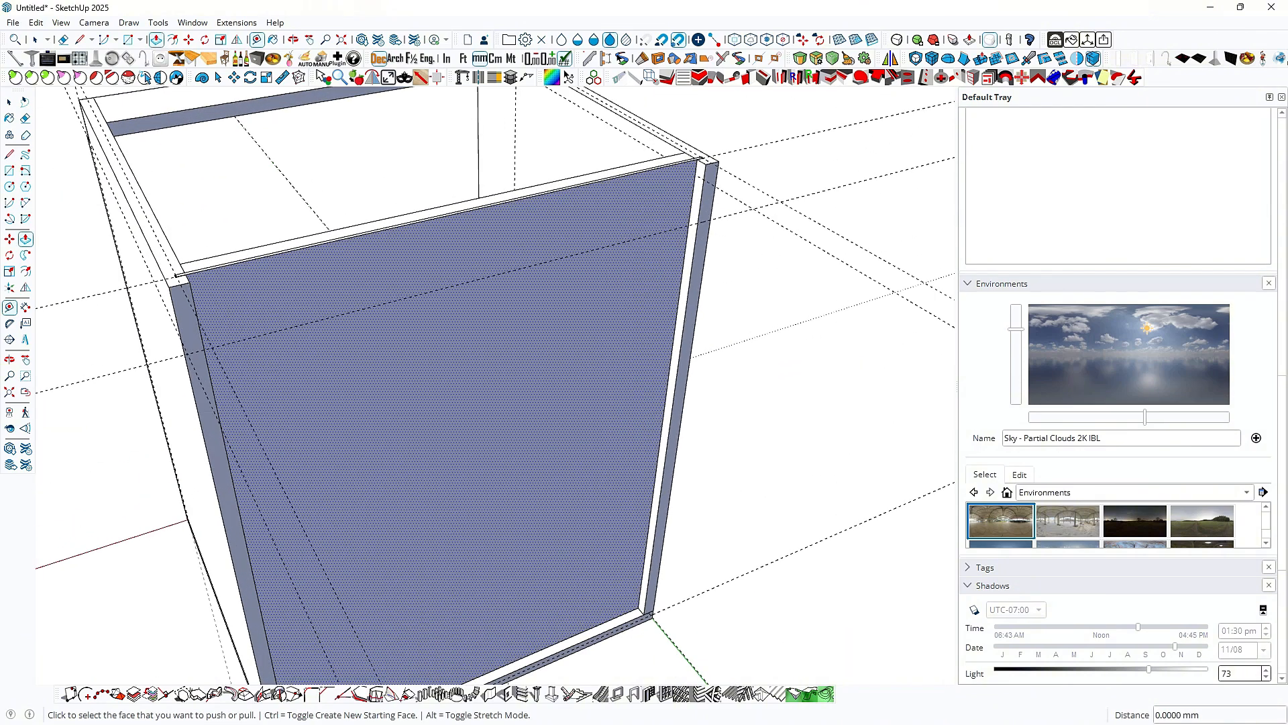
left_click(429, 216)
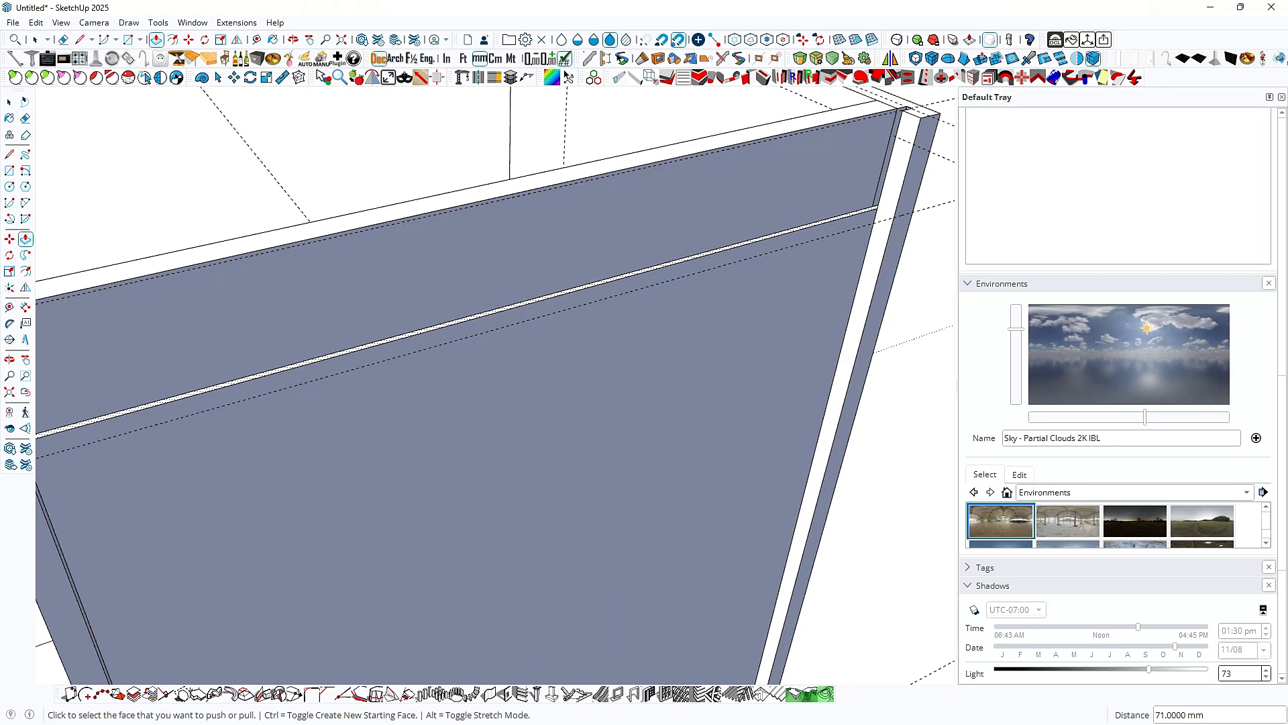
Step: Select all of the back panel's connected geometry and group it
scroll(471, 402, "down", 3)
key("space")
triple_click(471, 402)
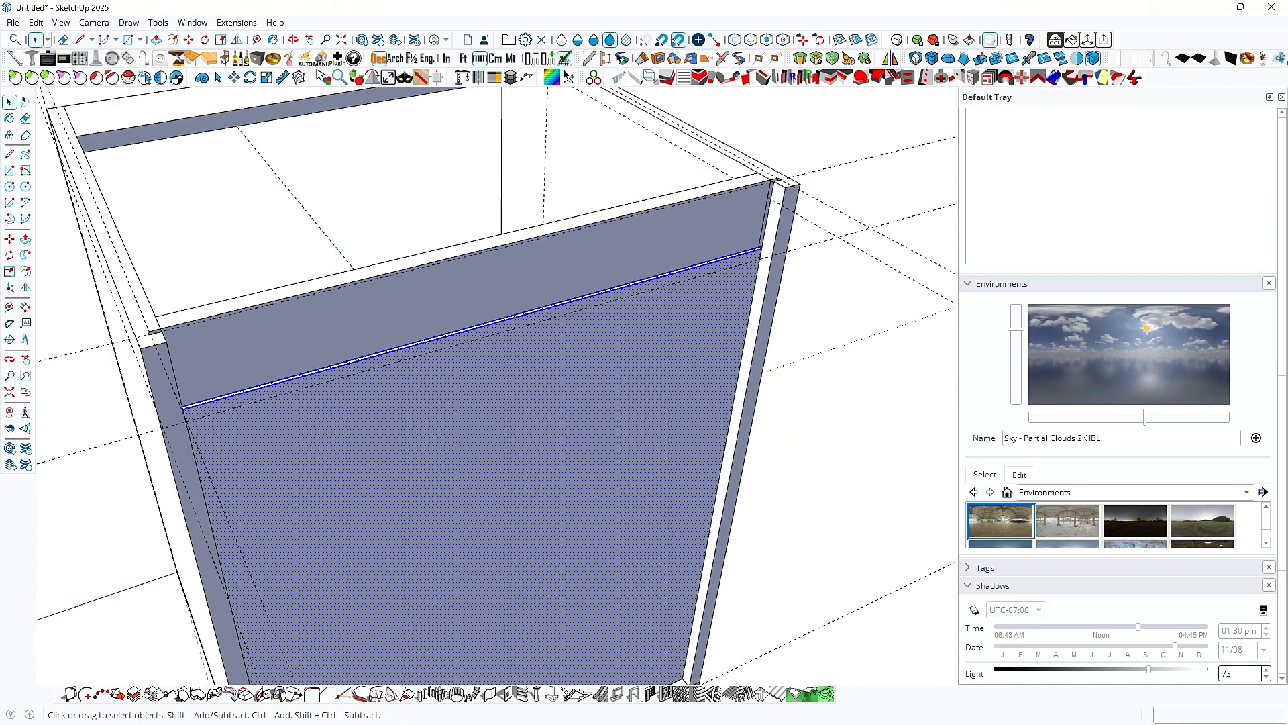
right_click(525, 389)
left_click(563, 126)
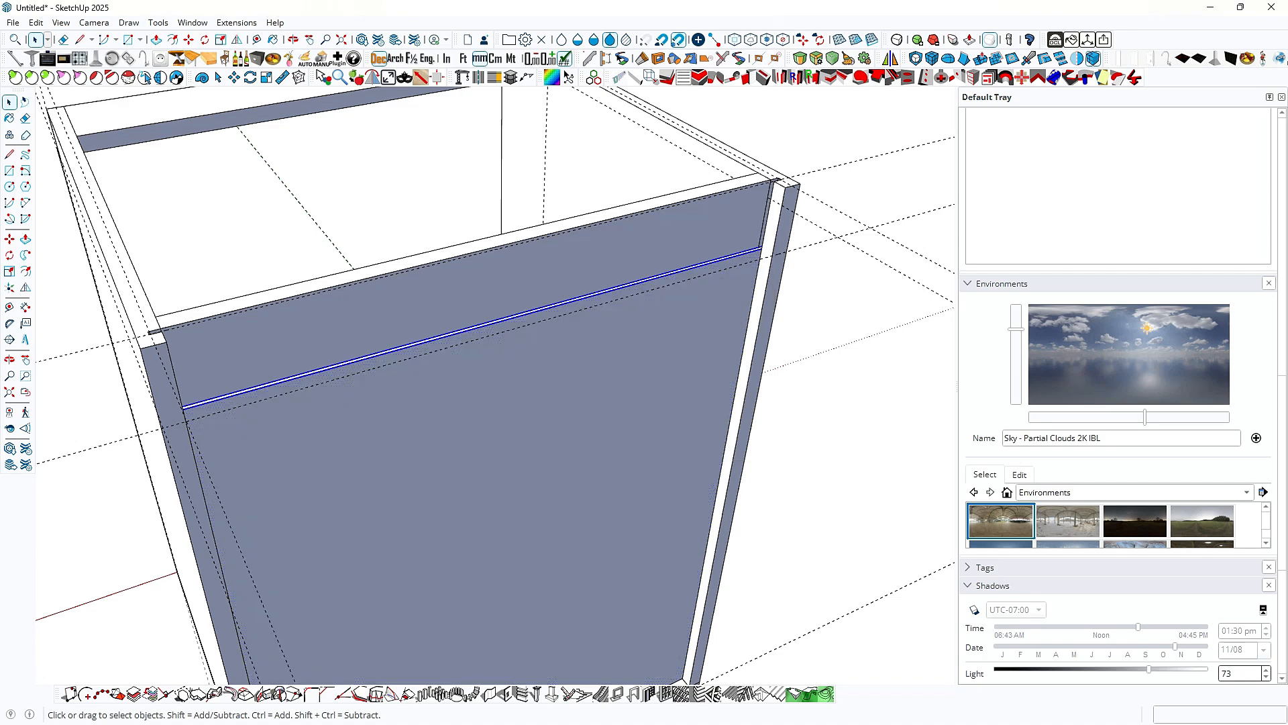
Step: Turn the back panel group into a component named "back panel"
scroll(620, 319, "down", 2)
middle_click_drag(554, 312, 648, 302)
right_click(591, 293)
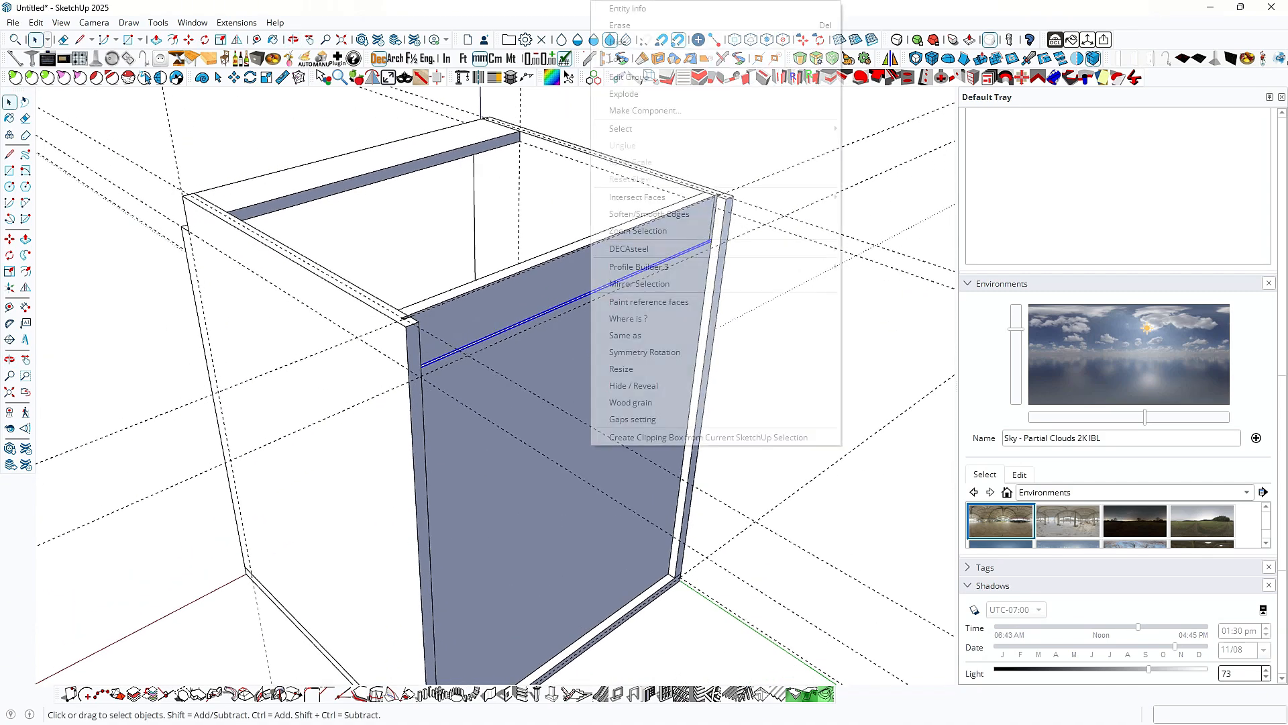
left_click(645, 110)
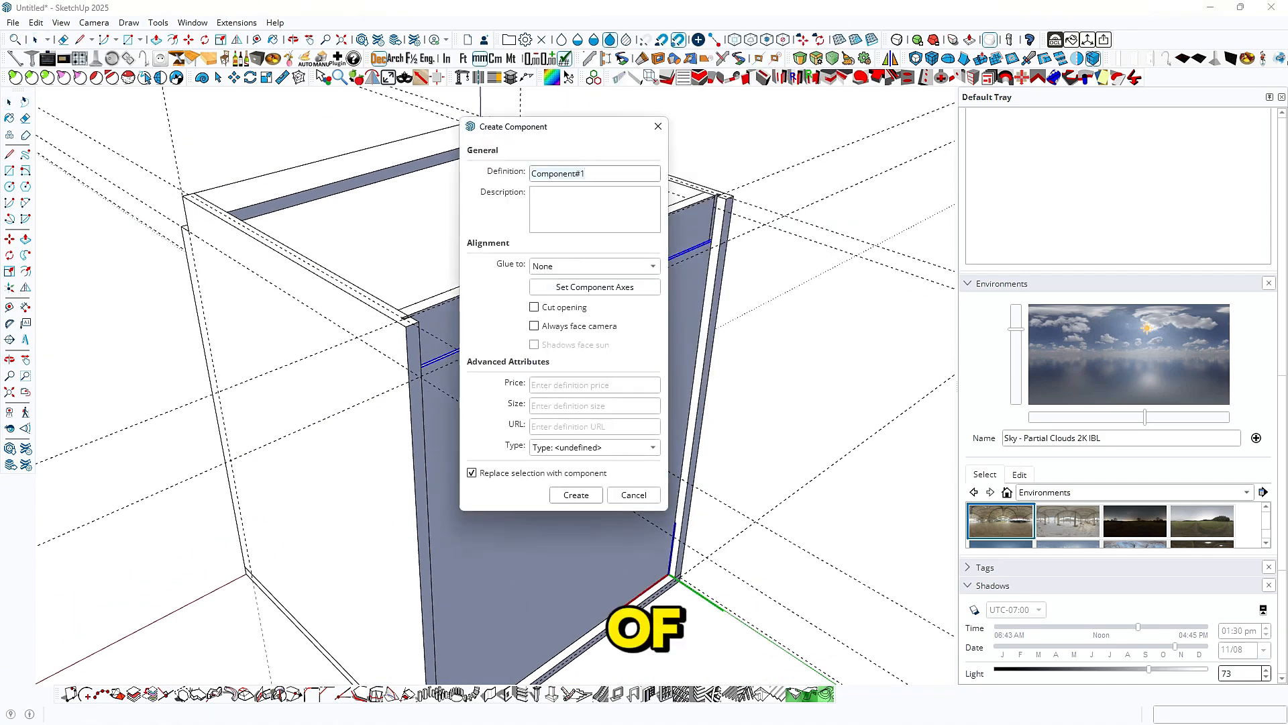
type("back")
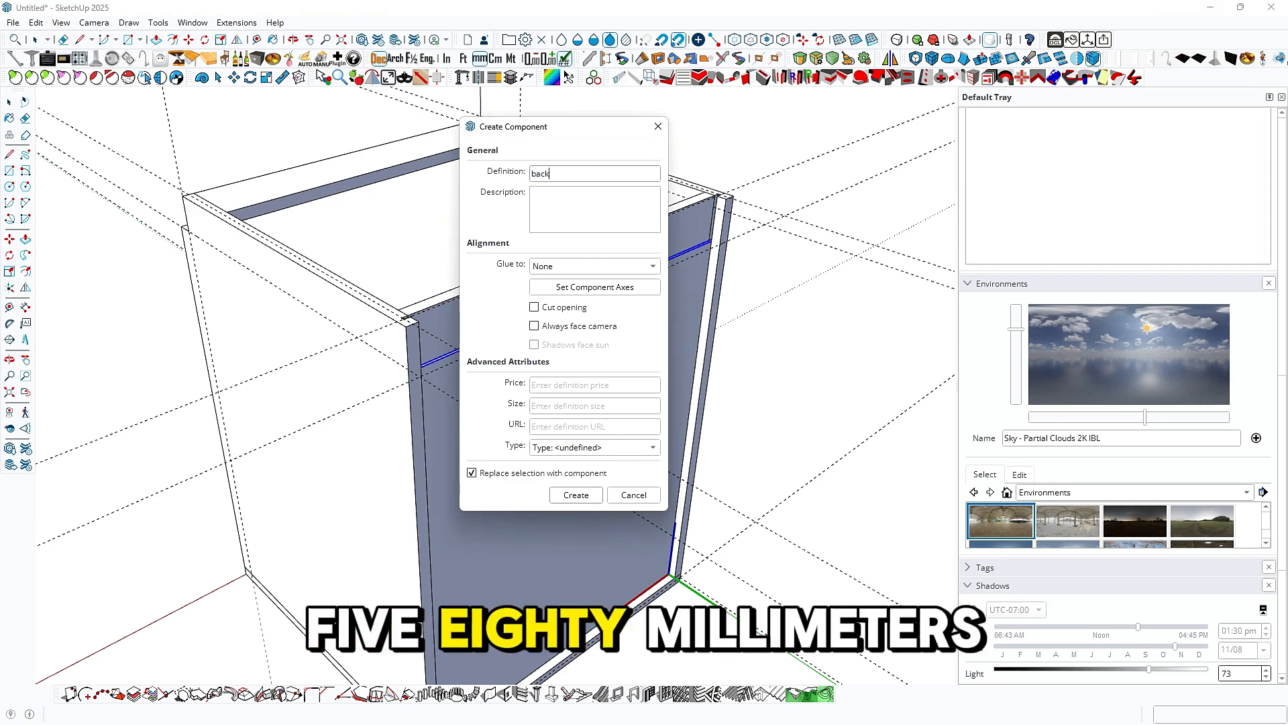
type(" panel")
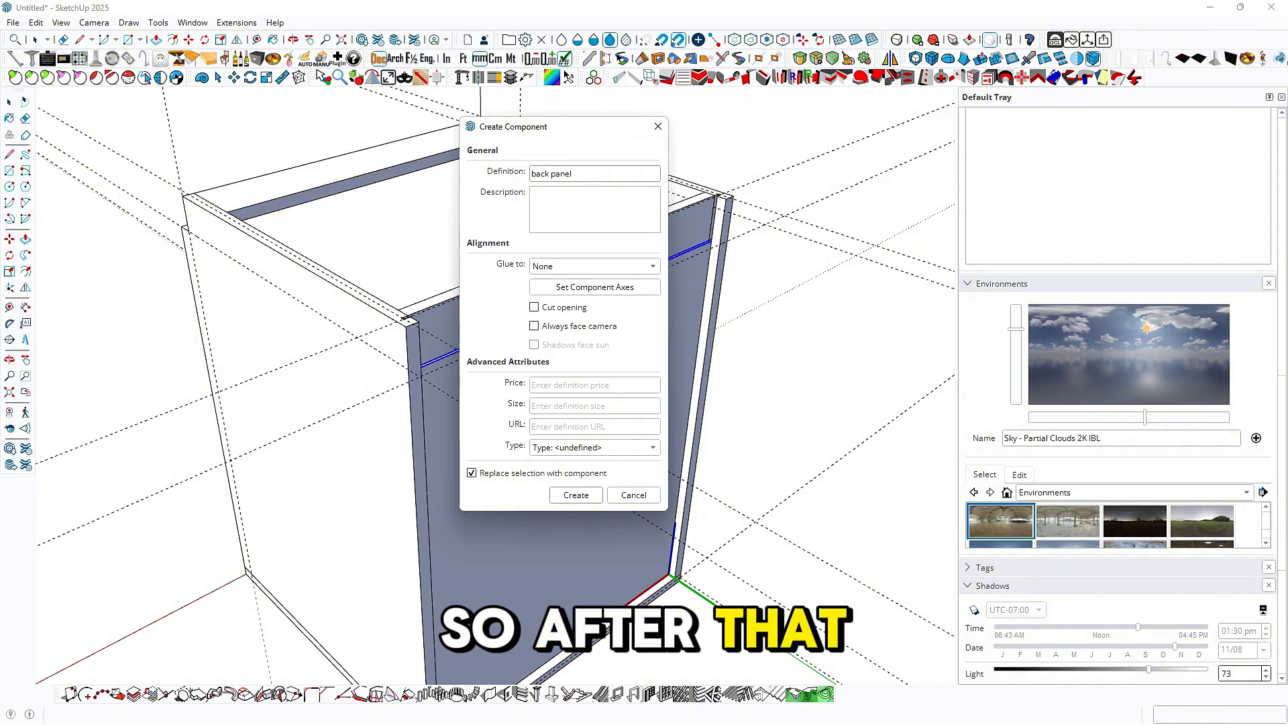
key("Return")
Step: Delete all guide lines from the model
key("o")
middle_click_drag(416, 389, 644, 403)
middle_click_drag(470, 402, 721, 376)
mouse_move(503, 355)
middle_mouse_down()
mouse_move(614, 336)
mouse_move(621, 309)
mouse_move(530, 269)
mouse_move(463, 302)
mouse_move(436, 356)
middle_mouse_up()
scroll(440, 302, "down", 5)
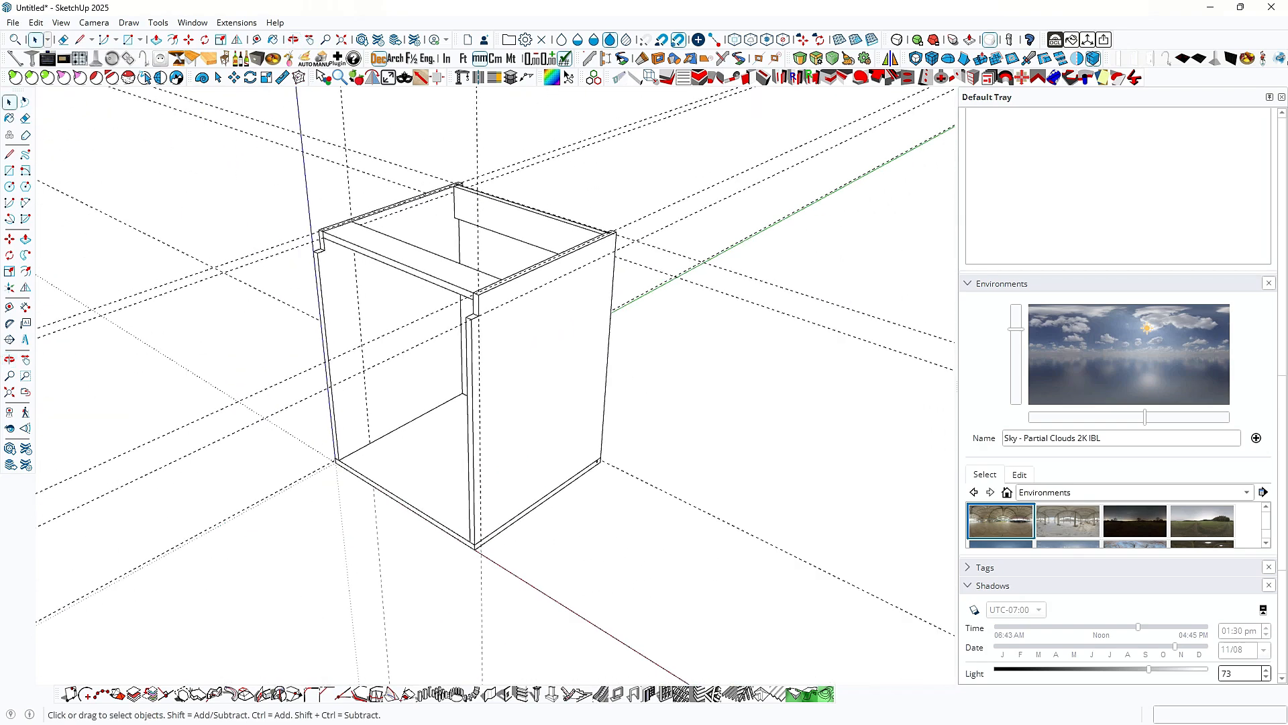
middle_click_drag(443, 302, 452, 349)
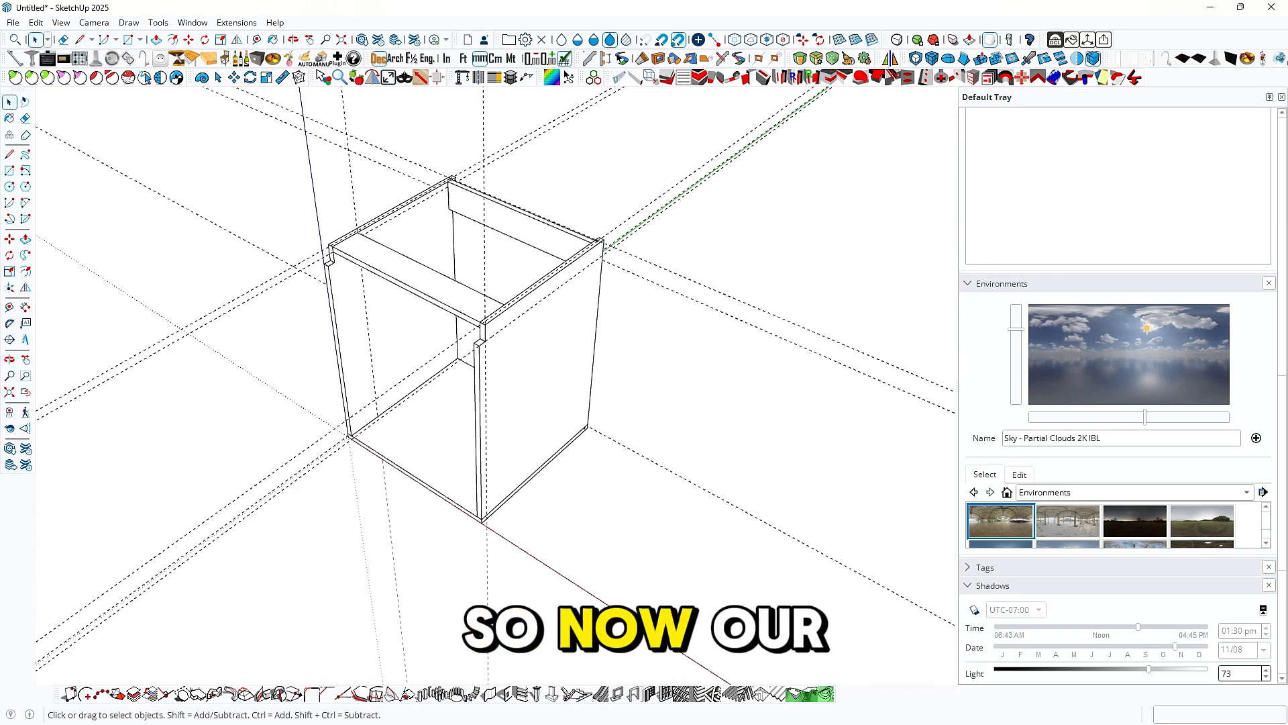
left_click(36, 22)
left_click(71, 158)
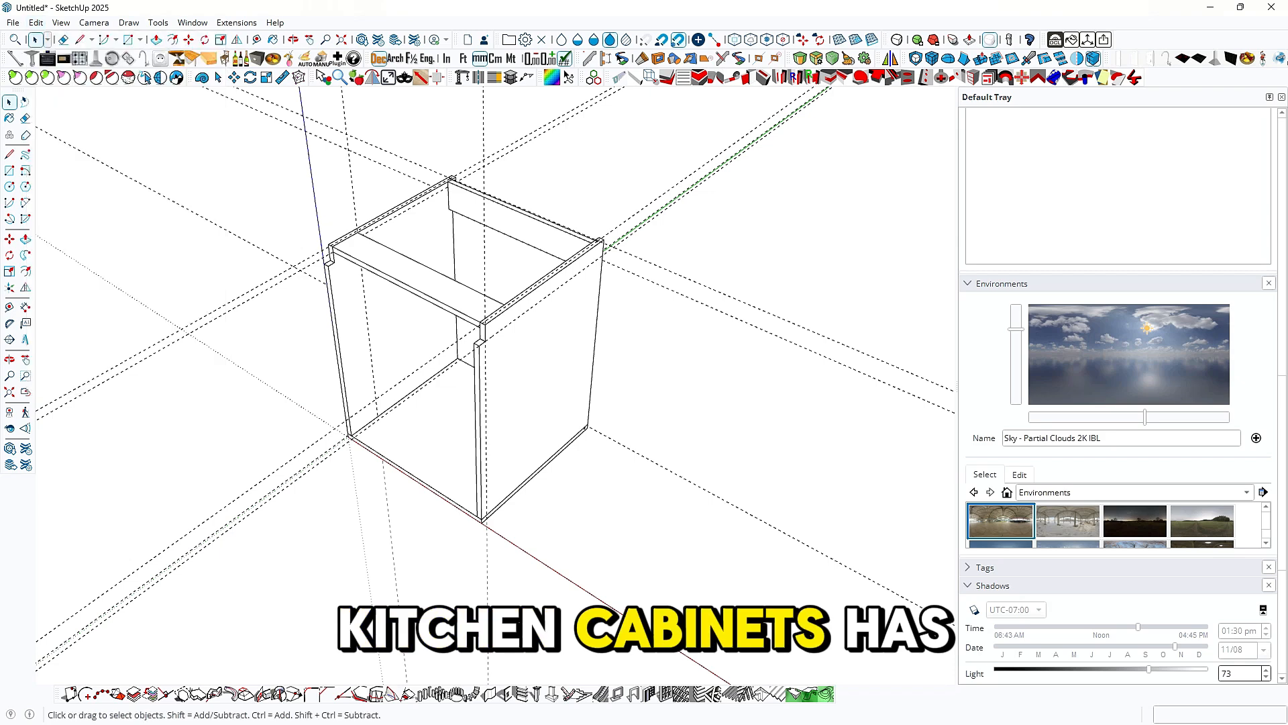
Step: Place a vertical guide line 1.5 mm inward from the left side panel's outer front edge
middle_click_drag(453, 349, 597, 302)
middle_click_drag(524, 329, 547, 309)
scroll(289, 463, "up", 3)
mouse_move(289, 463)
middle_mouse_down()
mouse_move(252, 342)
mouse_move(238, 470)
middle_mouse_up()
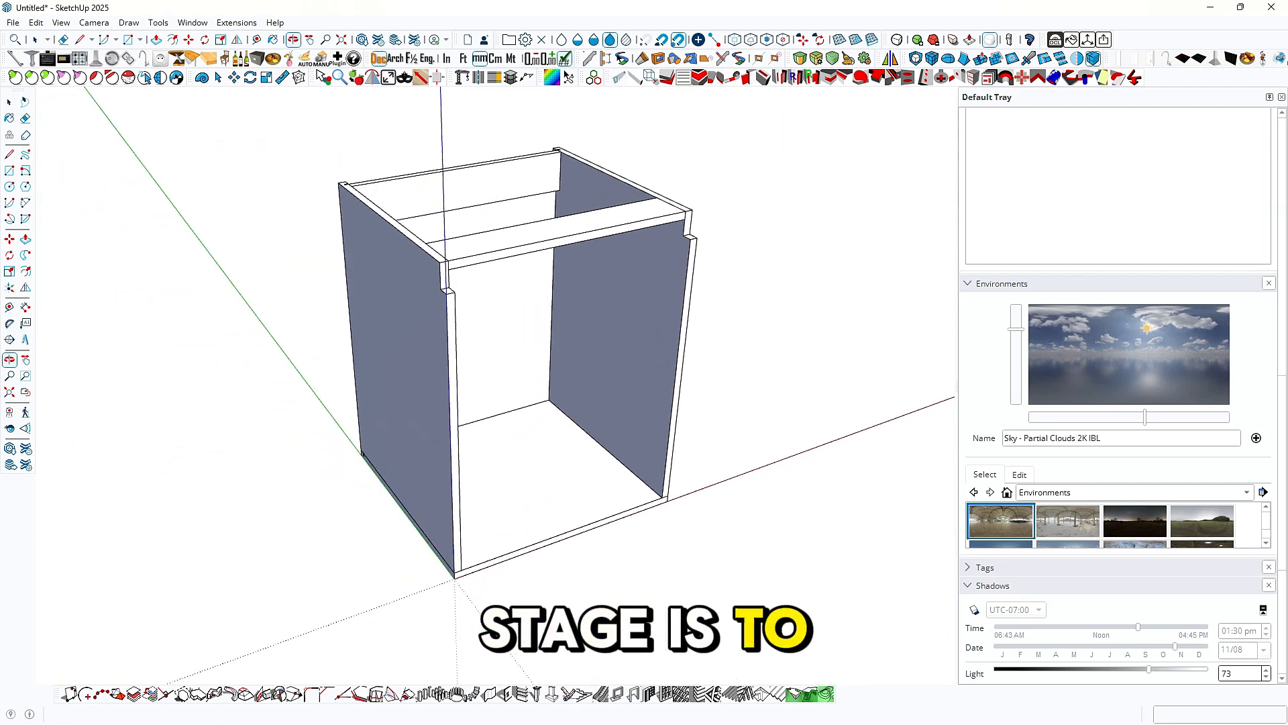
key("t")
scroll(483, 454, "up", 6)
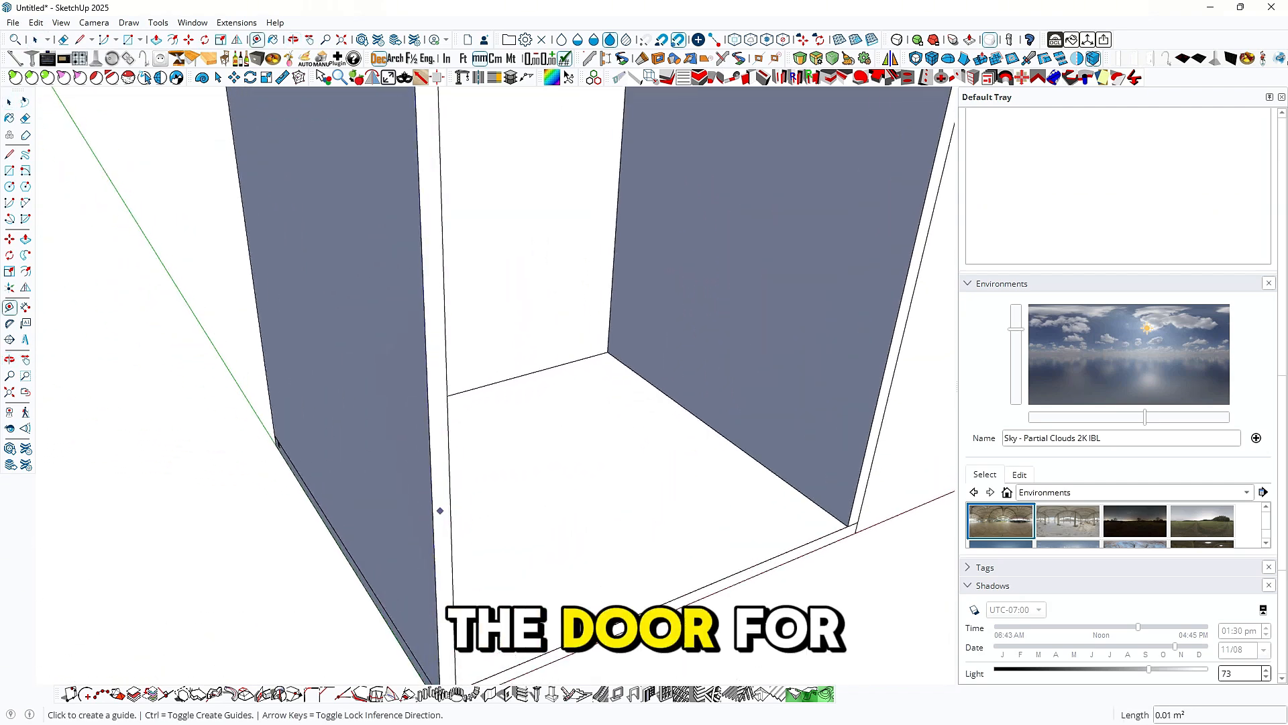
left_click(431, 507)
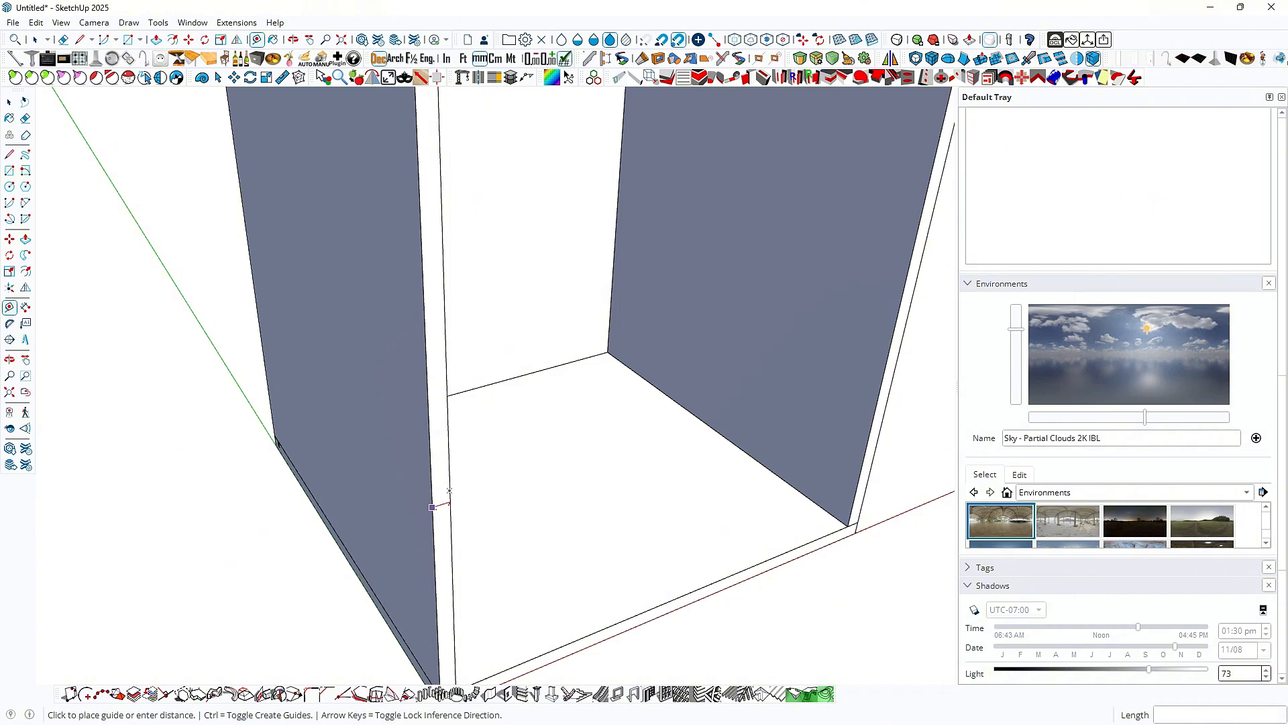
scroll(452, 478, "up", 1)
type("1.")
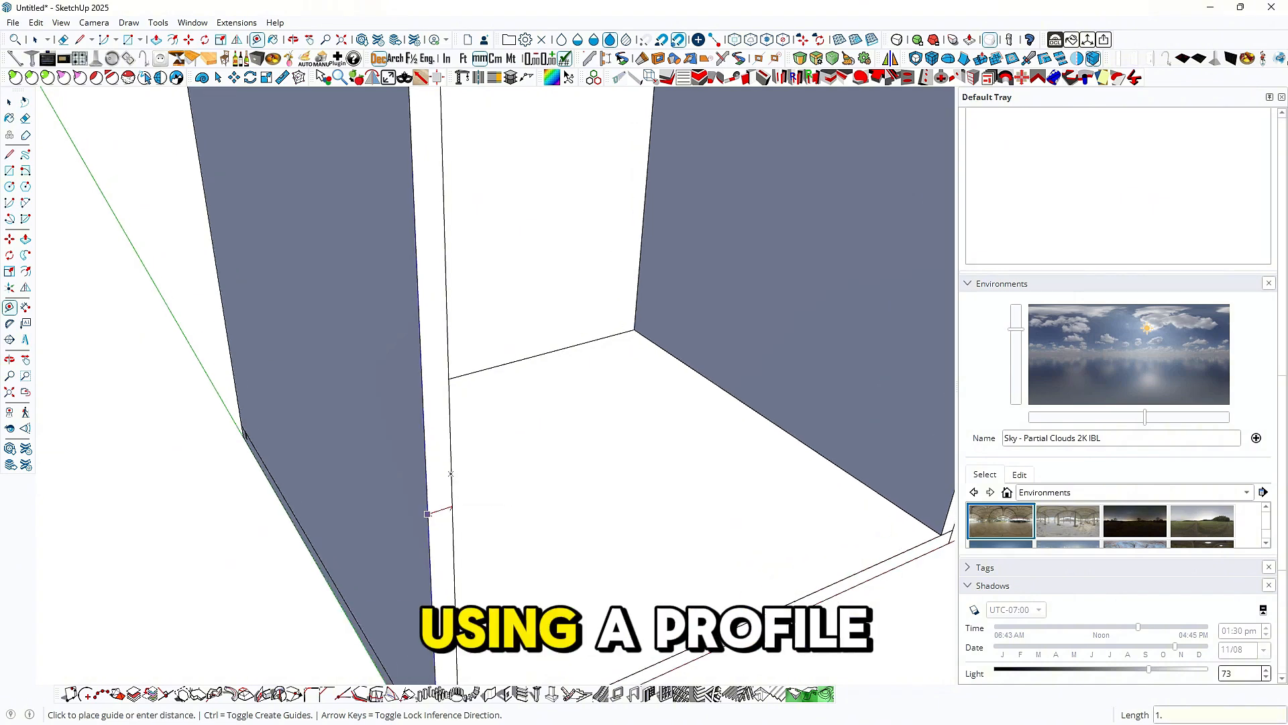
type("5")
key("Return")
Step: Place a vertical guide line 1.5 mm inward from the right side panel's outer front edge
scroll(273, 480, "down", 5)
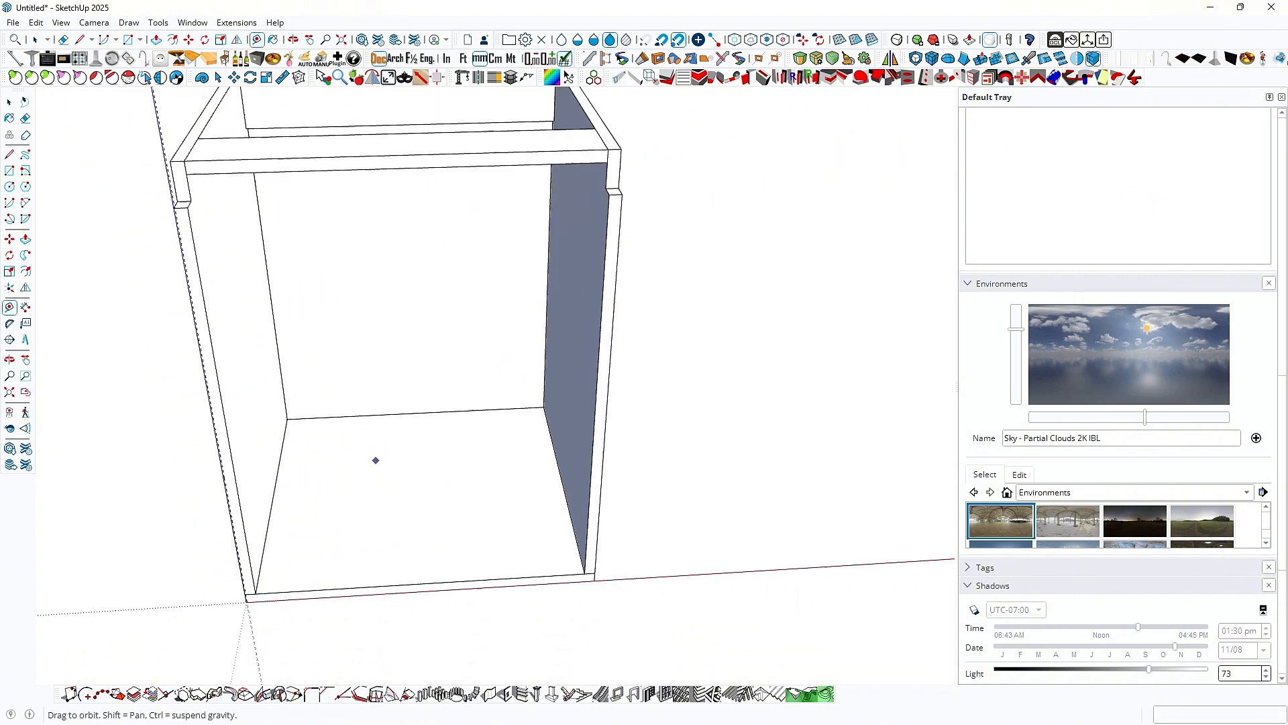
scroll(584, 247, "up", 3)
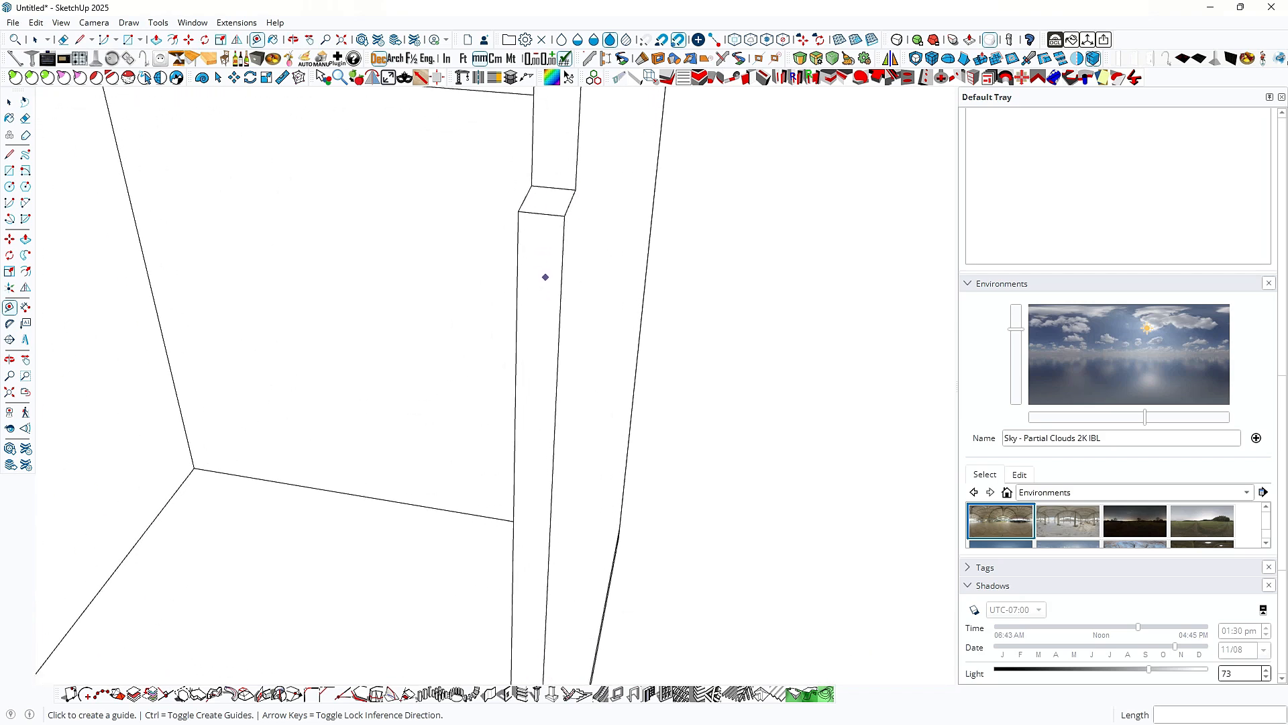
scroll(546, 276, "up", 2)
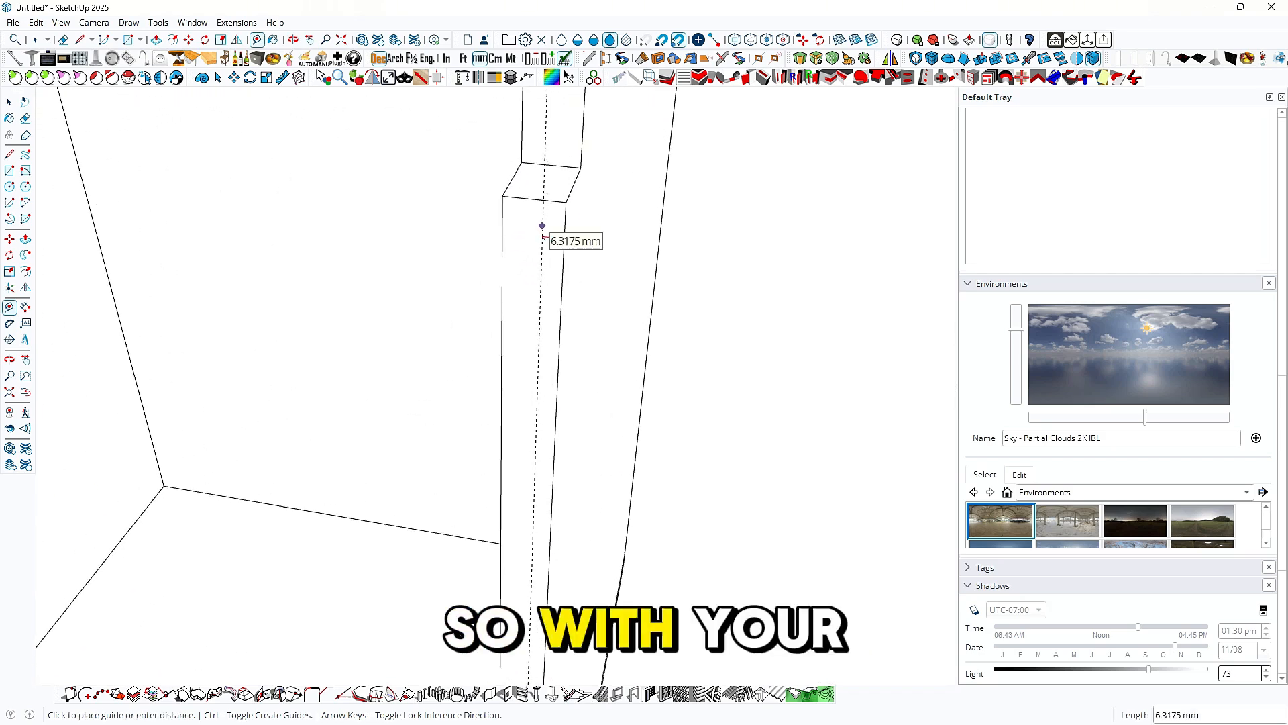
key("Return")
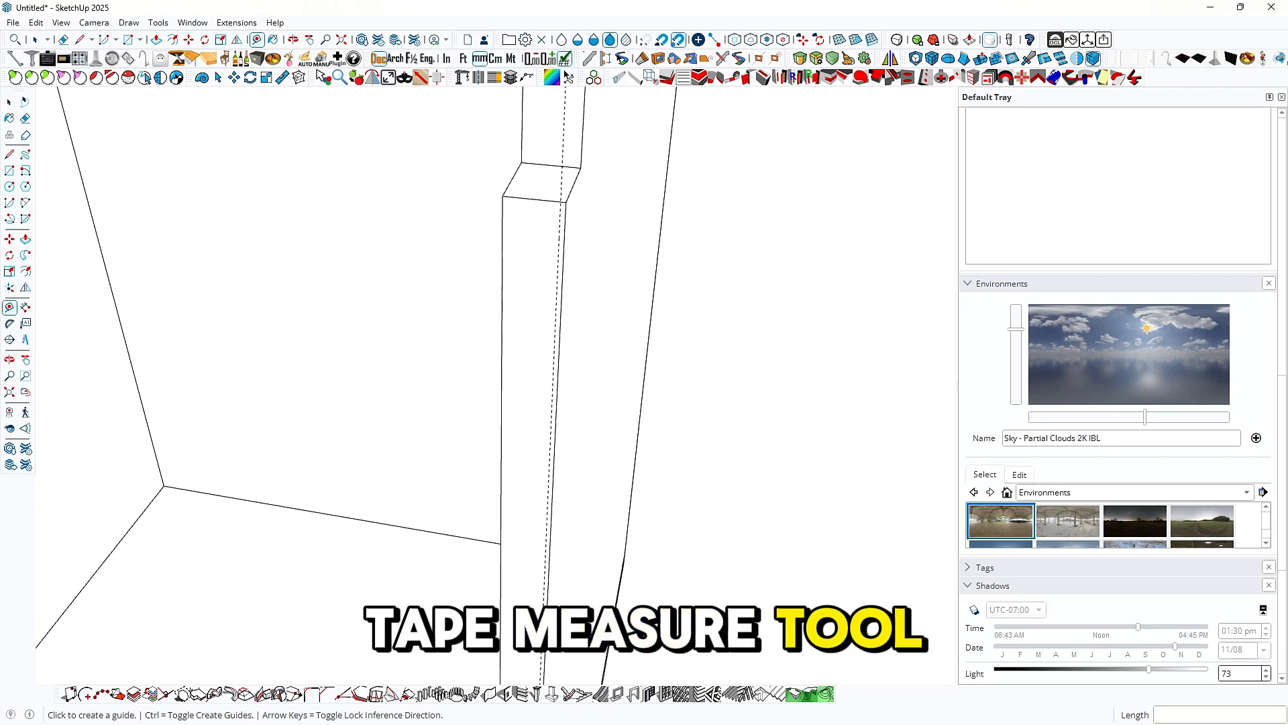
Step: Place a horizontal guide line 730 mm above the base panel's lower front edge
scroll(543, 243, "down", 5)
scroll(136, 440, "up", 4)
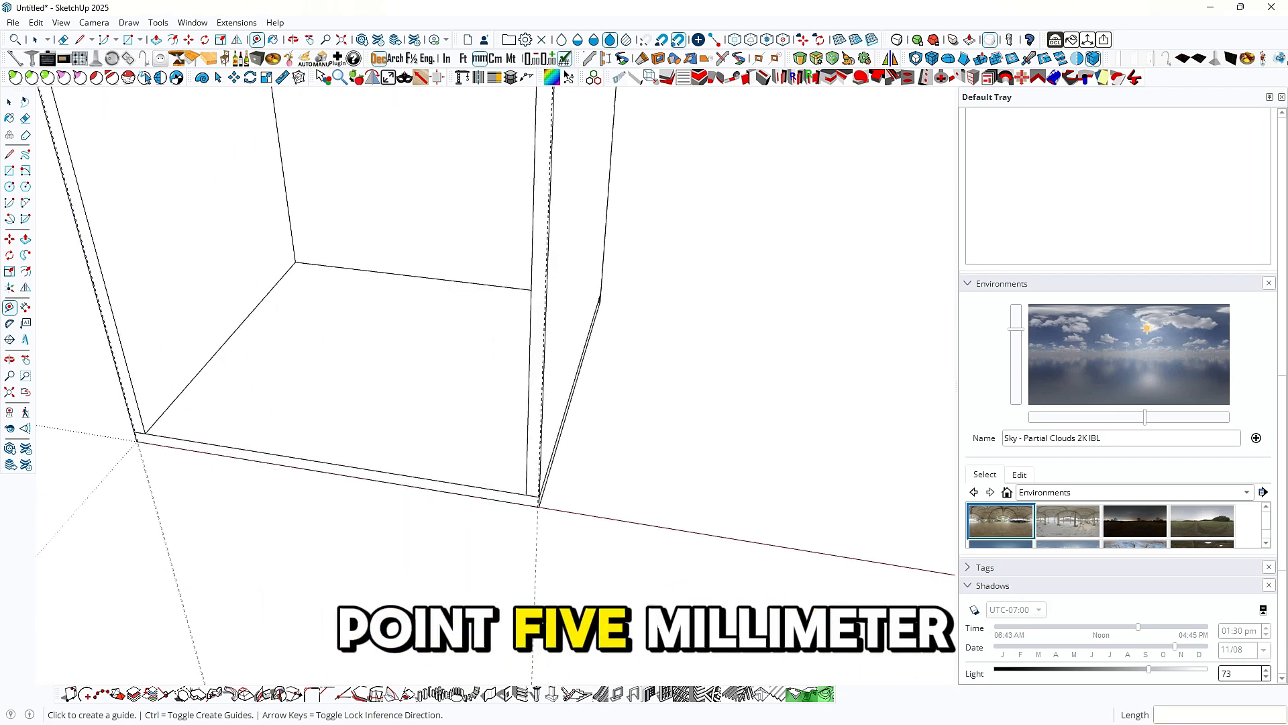
scroll(528, 497, "up", 2)
left_click(530, 497)
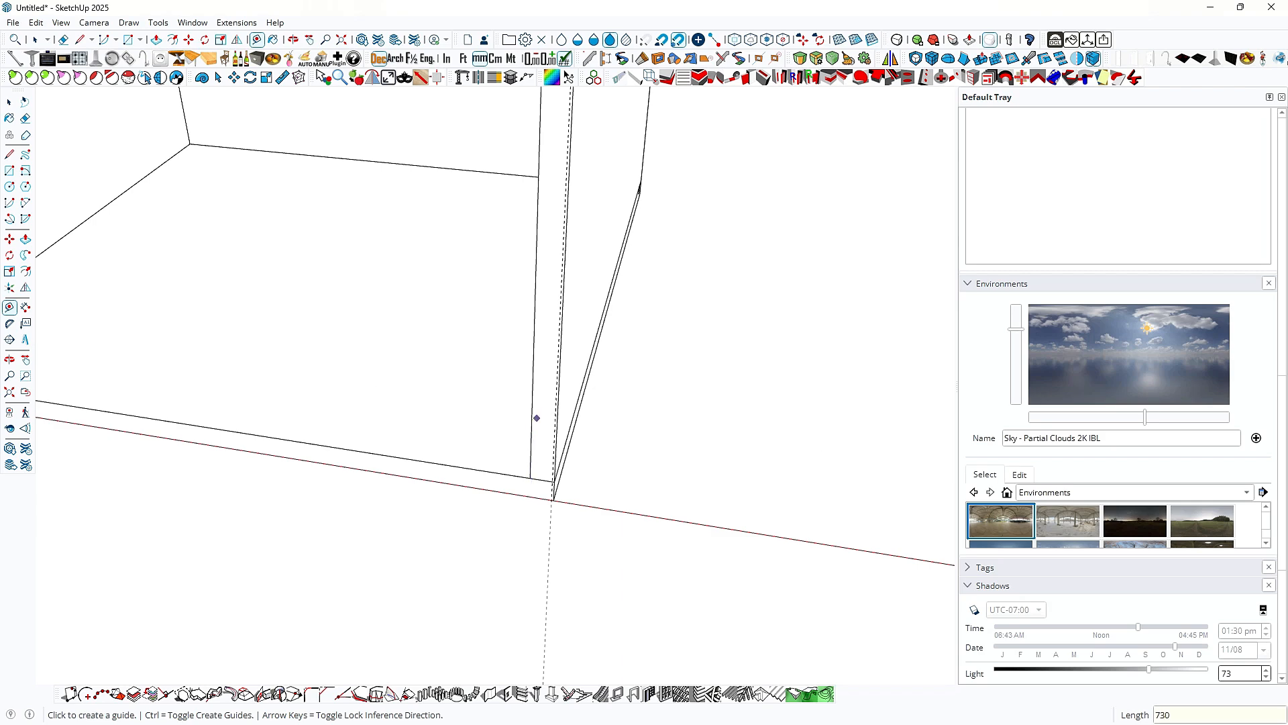
scroll(522, 493, "down", 5)
middle_click_drag(522, 494, 523, 510)
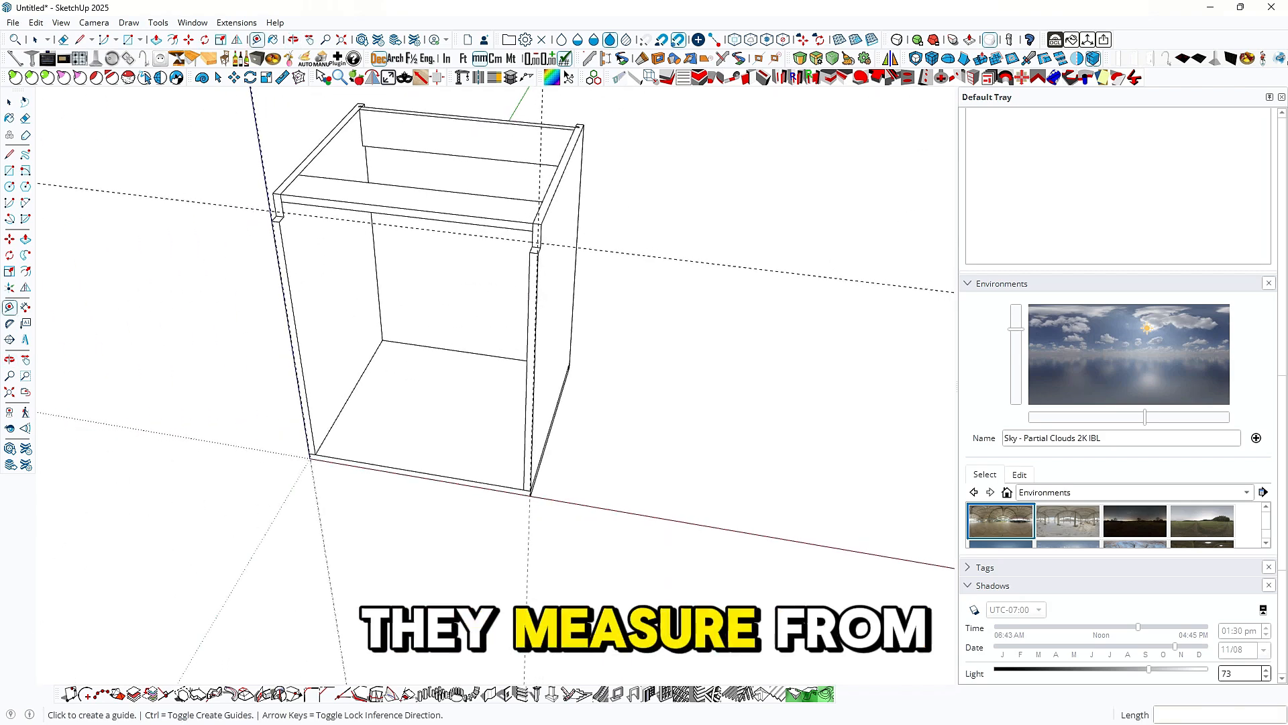
Step: Draw the door outline as a rectangle from the upper-left guide intersection to the right guide line at the cabinet's lower front edge
key("r")
scroll(282, 238, "up", 2)
scroll(265, 201, "up", 2)
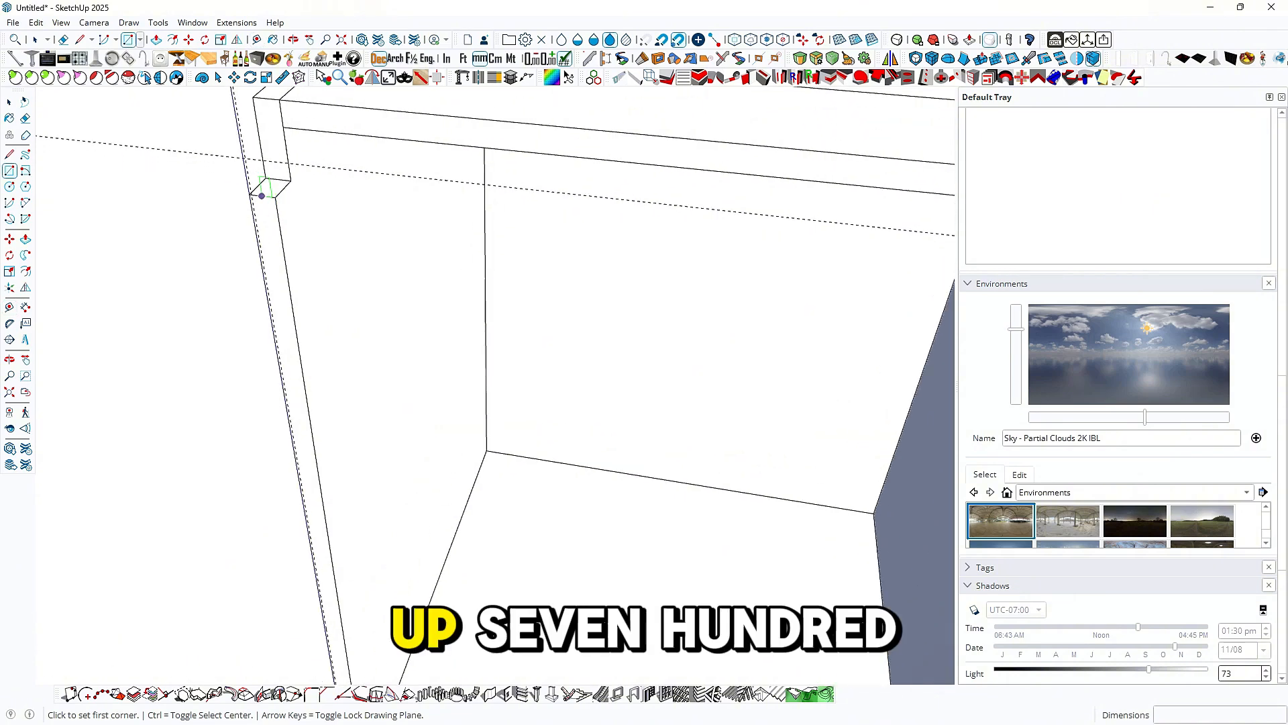
left_click(245, 157)
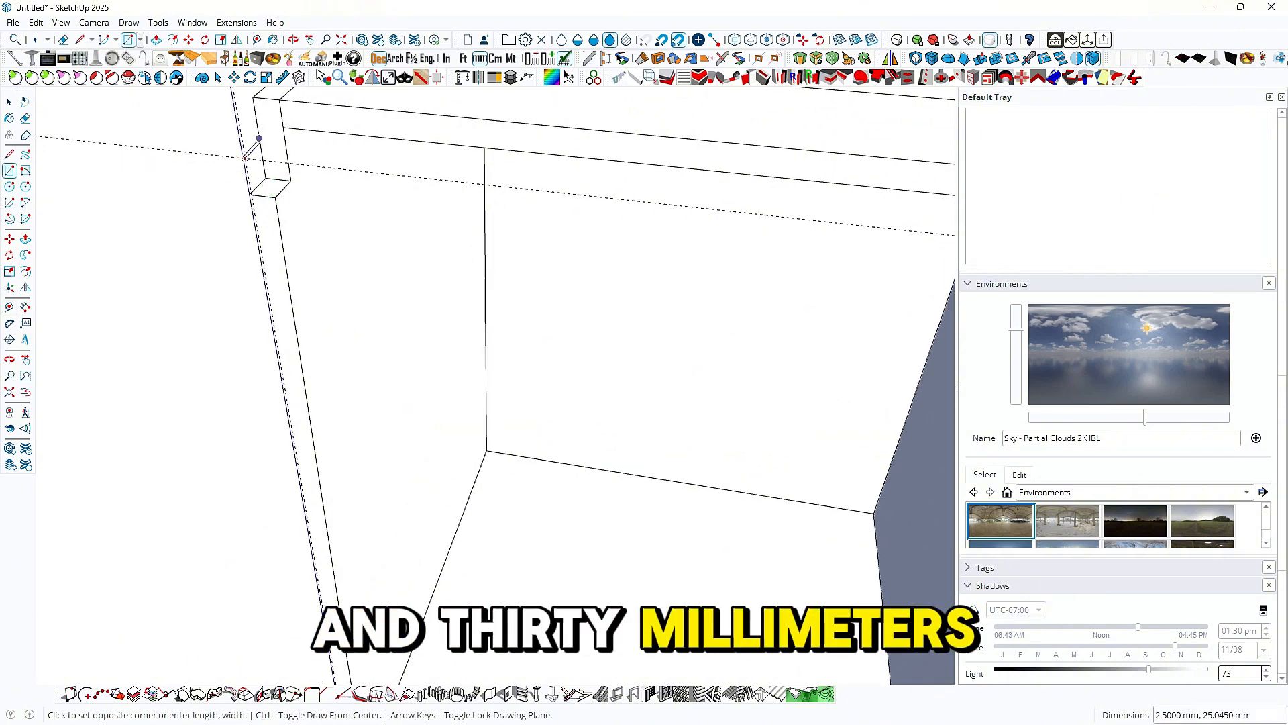
scroll(255, 142, "down", 2)
scroll(597, 536, "up", 5)
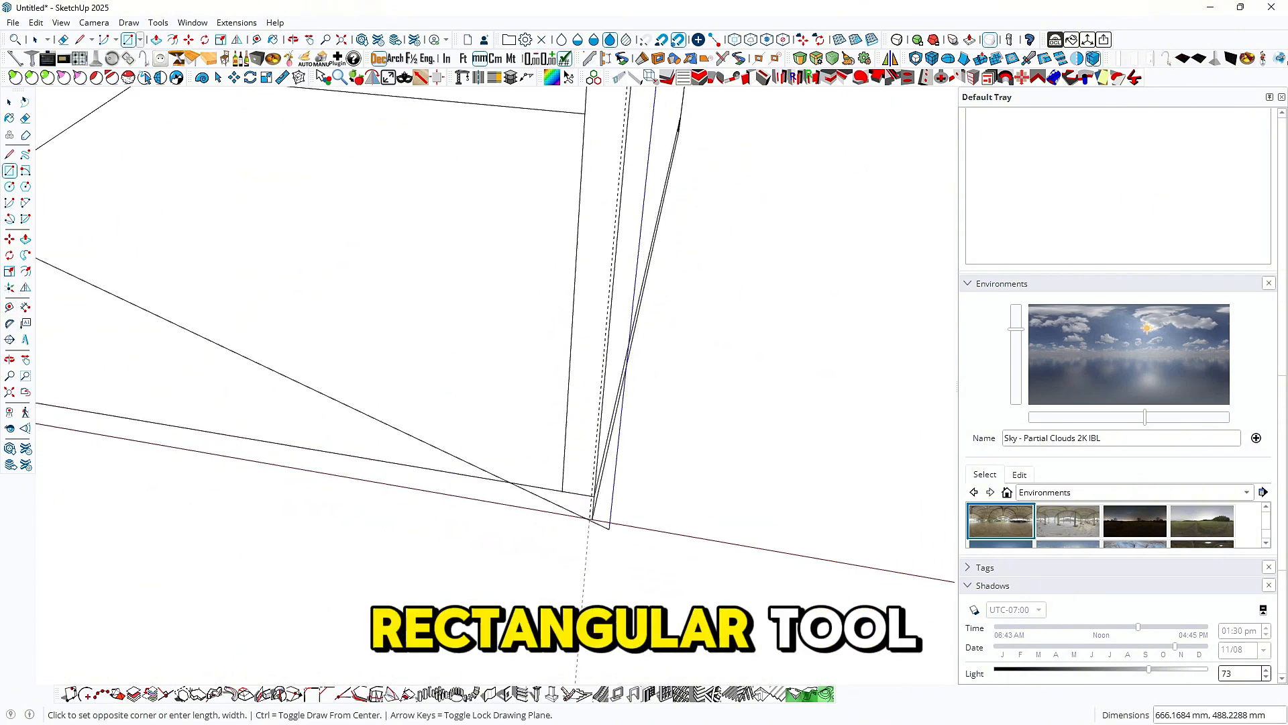
scroll(596, 505, "up", 1)
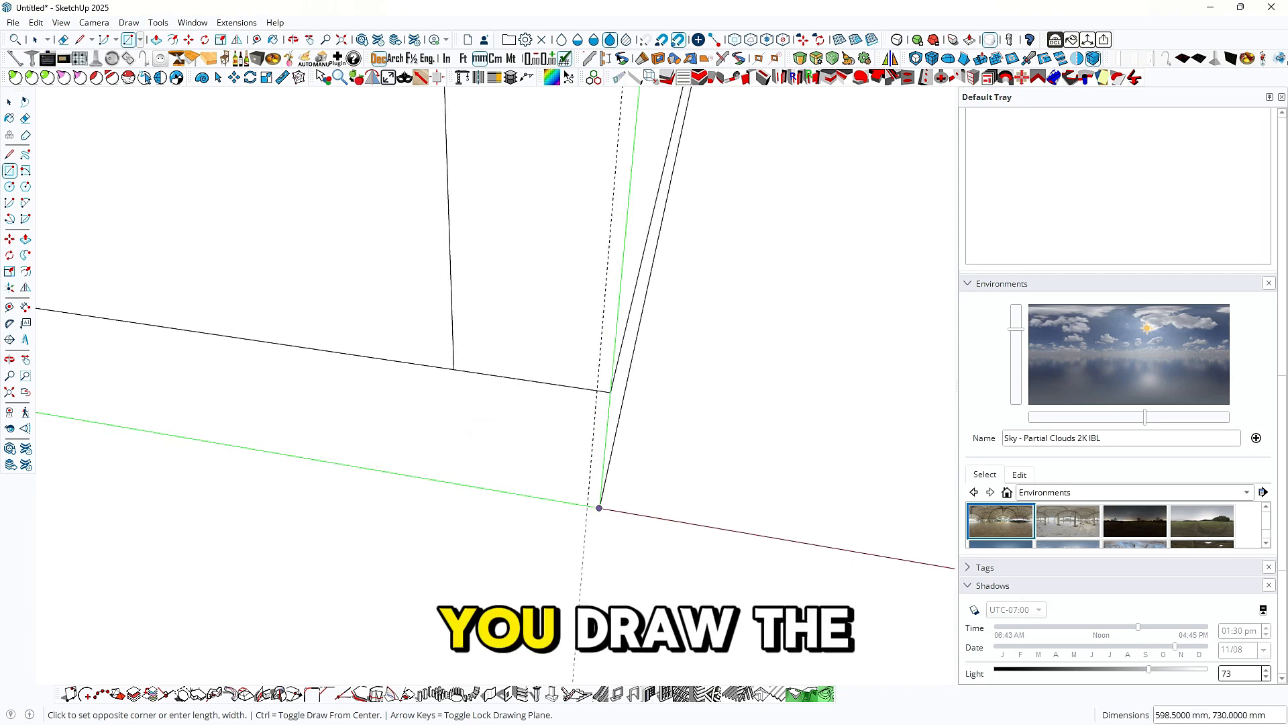
scroll(588, 506, "down", 4)
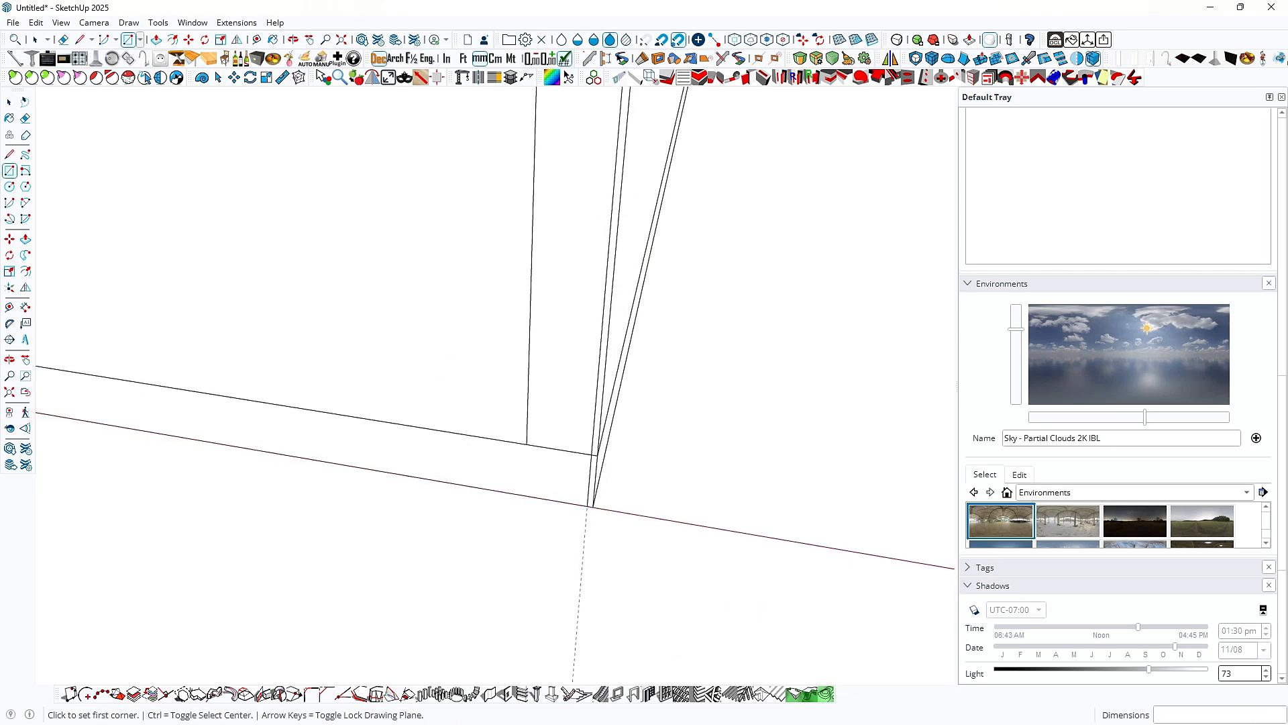
Step: Extrude the door rectangle 18 mm outward from the cabinet front with Push/Pull
key("p")
left_click(500, 409)
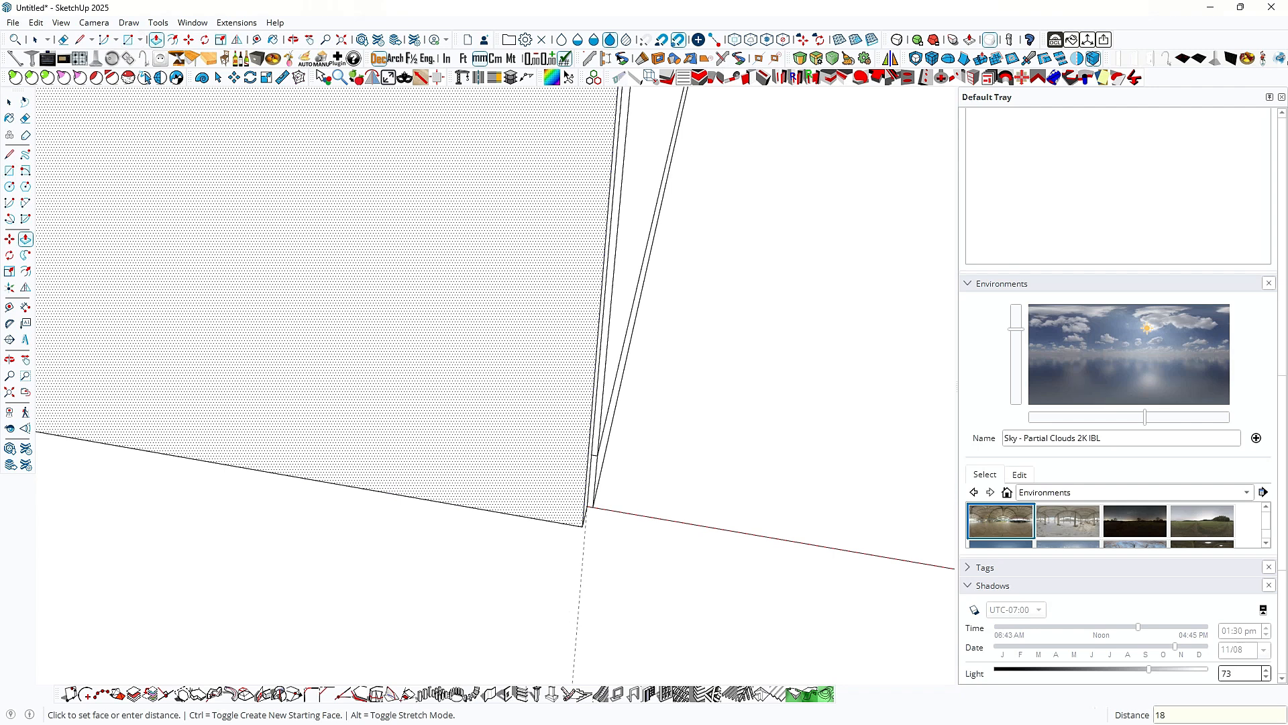
key("Return")
middle_click_drag(500, 430, 453, 427)
scroll(457, 483, "down", 6)
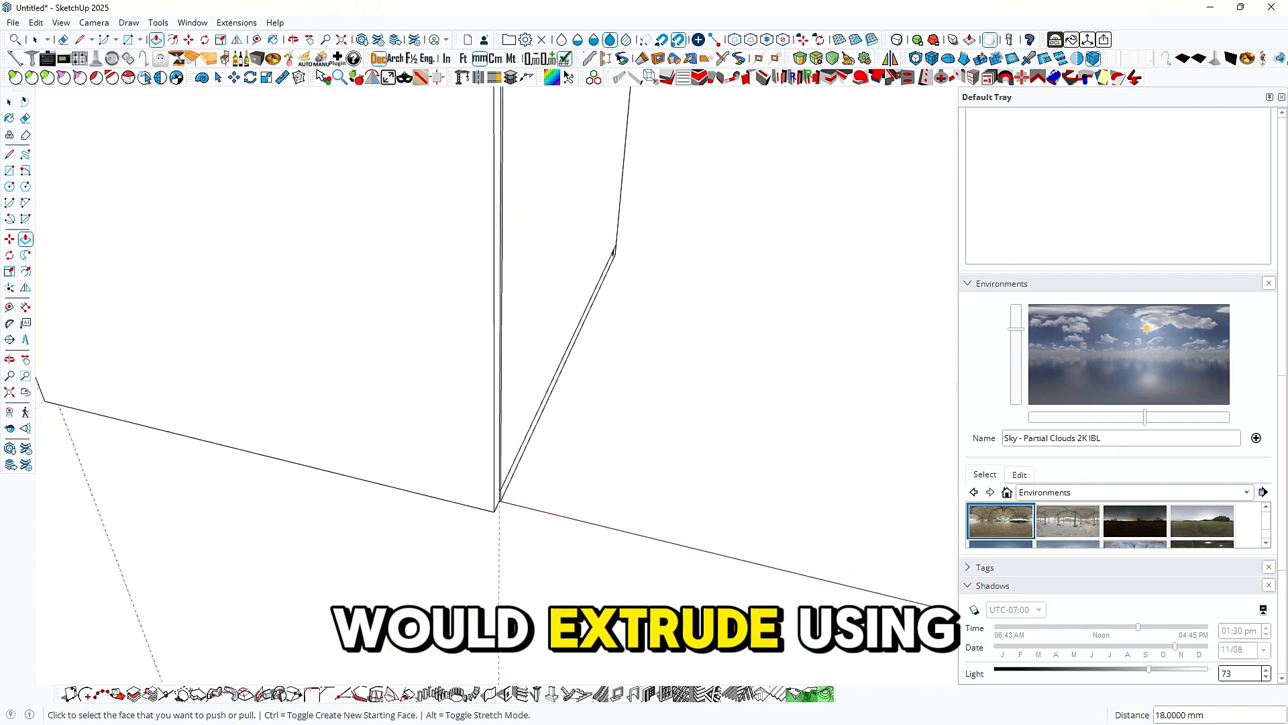
Step: Group the whole front door panel and turn it into a component named "door"
key("space")
scroll(525, 550, "down", 1)
triple_click(472, 429)
right_click(472, 429)
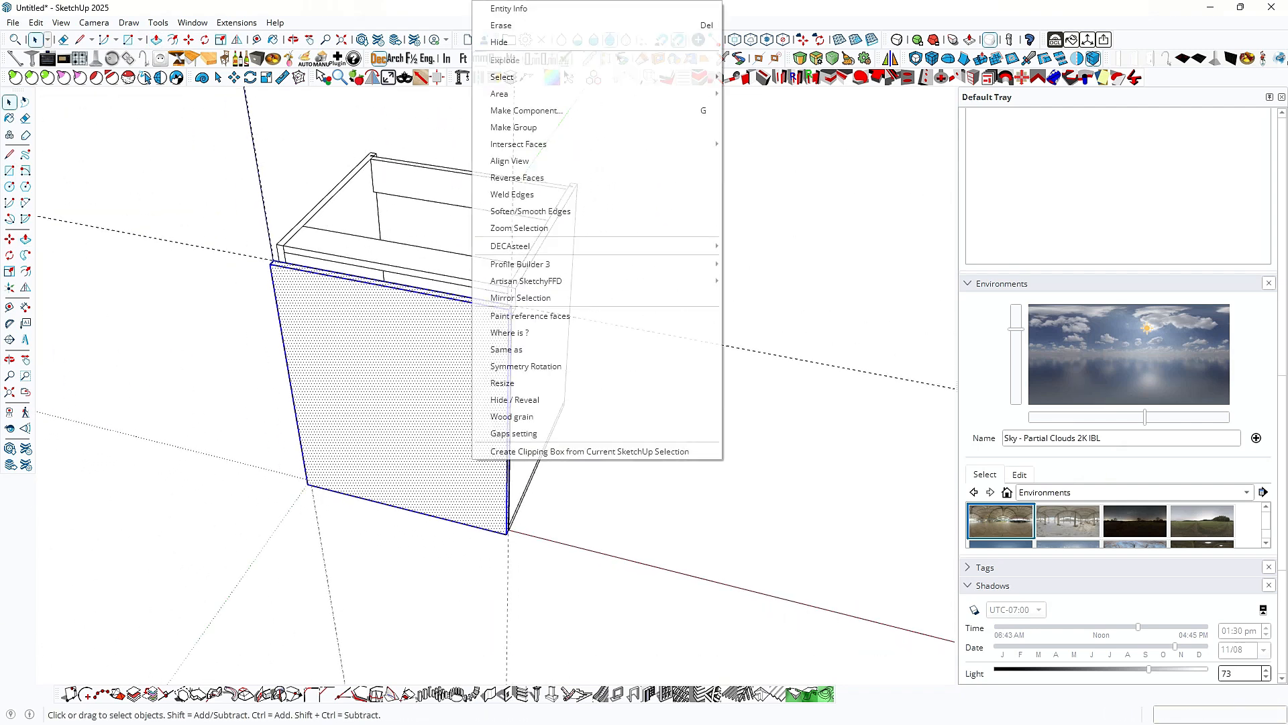
left_click(514, 127)
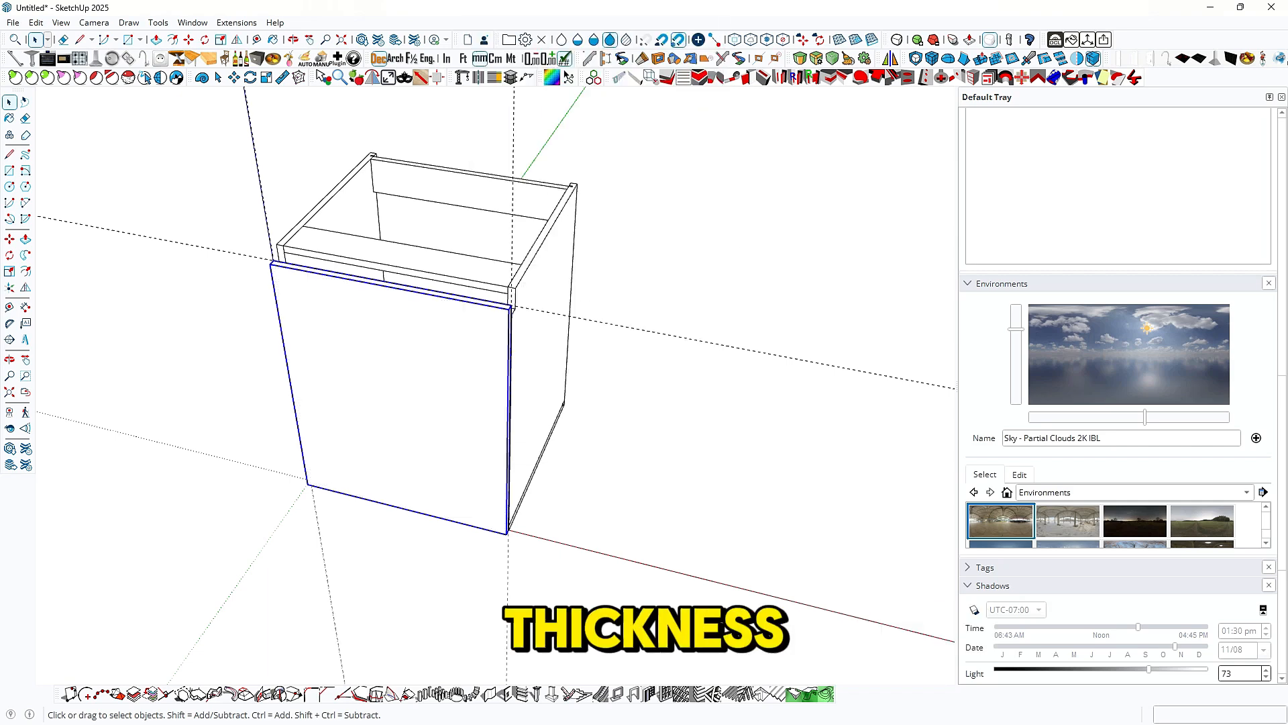
right_click(495, 430)
left_click(549, 110)
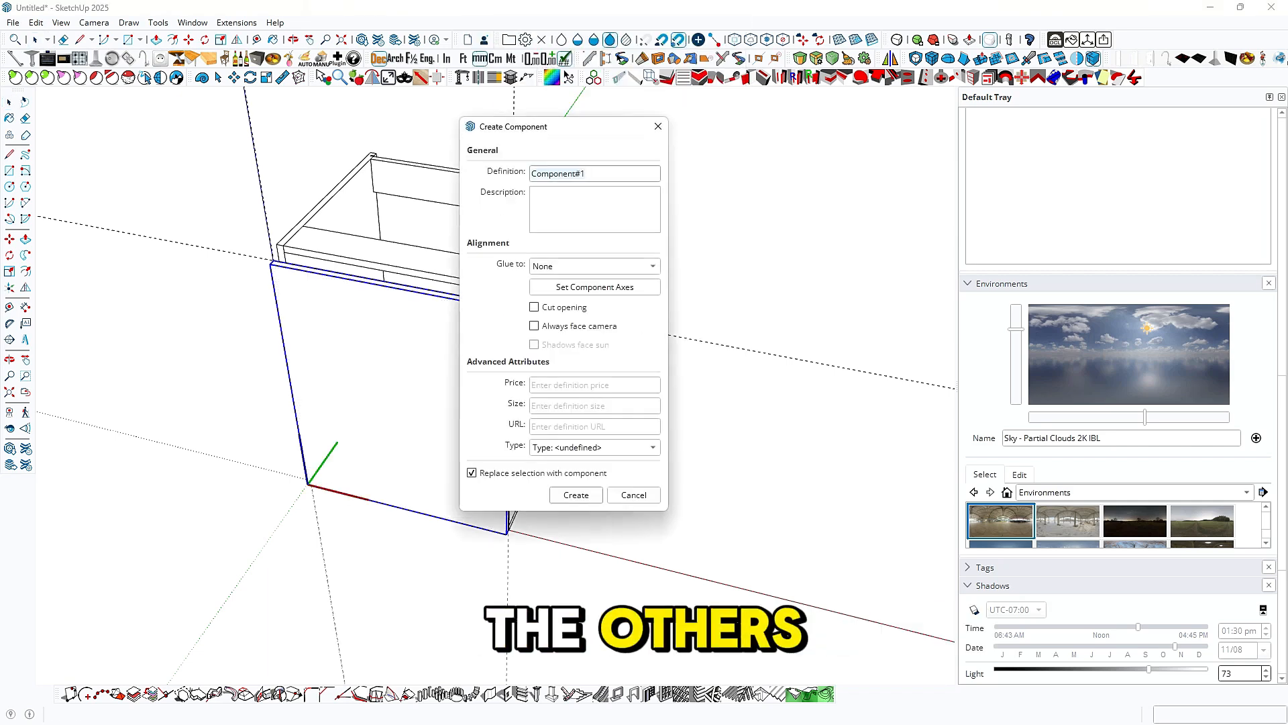
type("door")
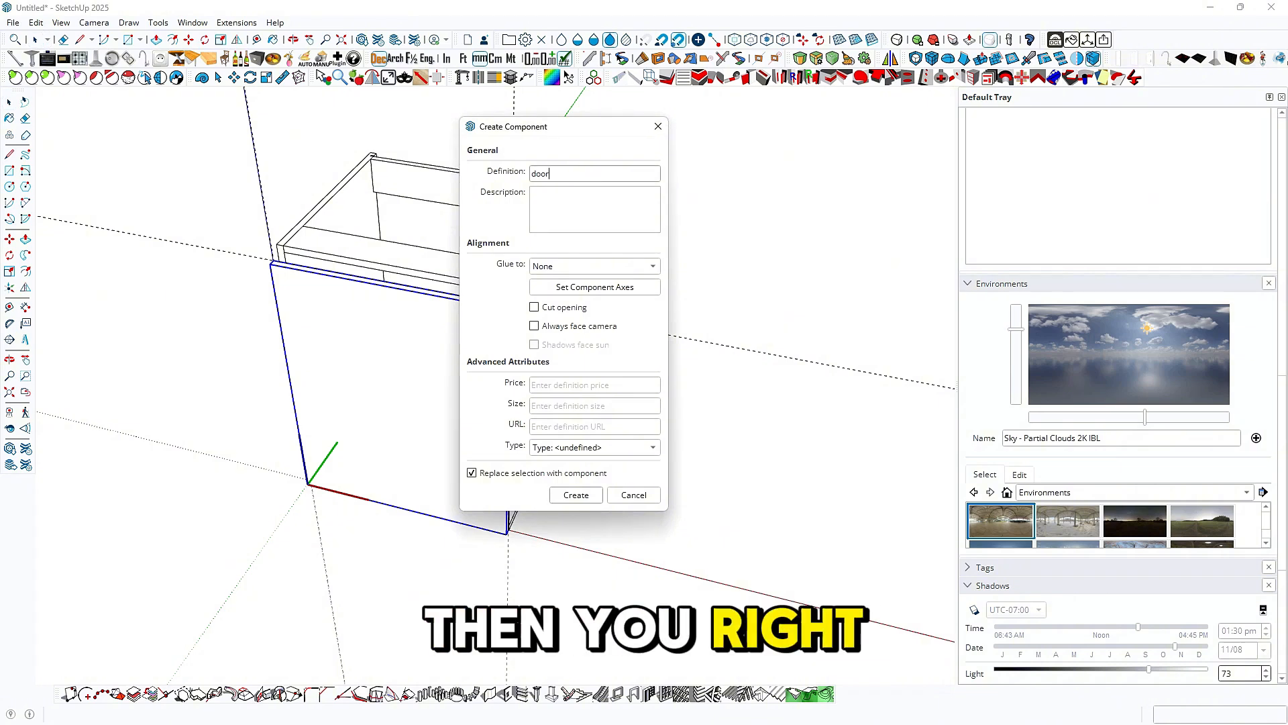
key("Return")
Step: Delete all guide lines used for the door and clear the selection
middle_click_drag(416, 376, 604, 349)
middle_click_drag(469, 375, 520, 356)
middle_click_drag(416, 389, 456, 409)
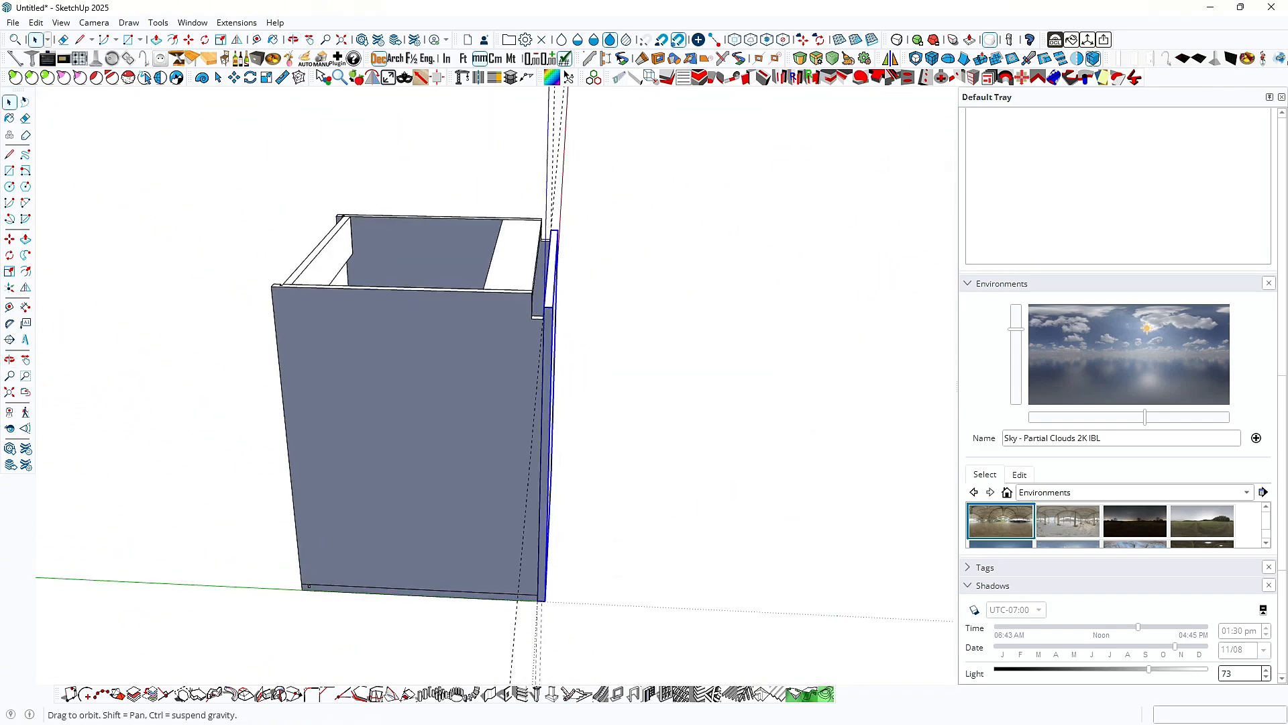
middle_click_drag(570, 376, 329, 386)
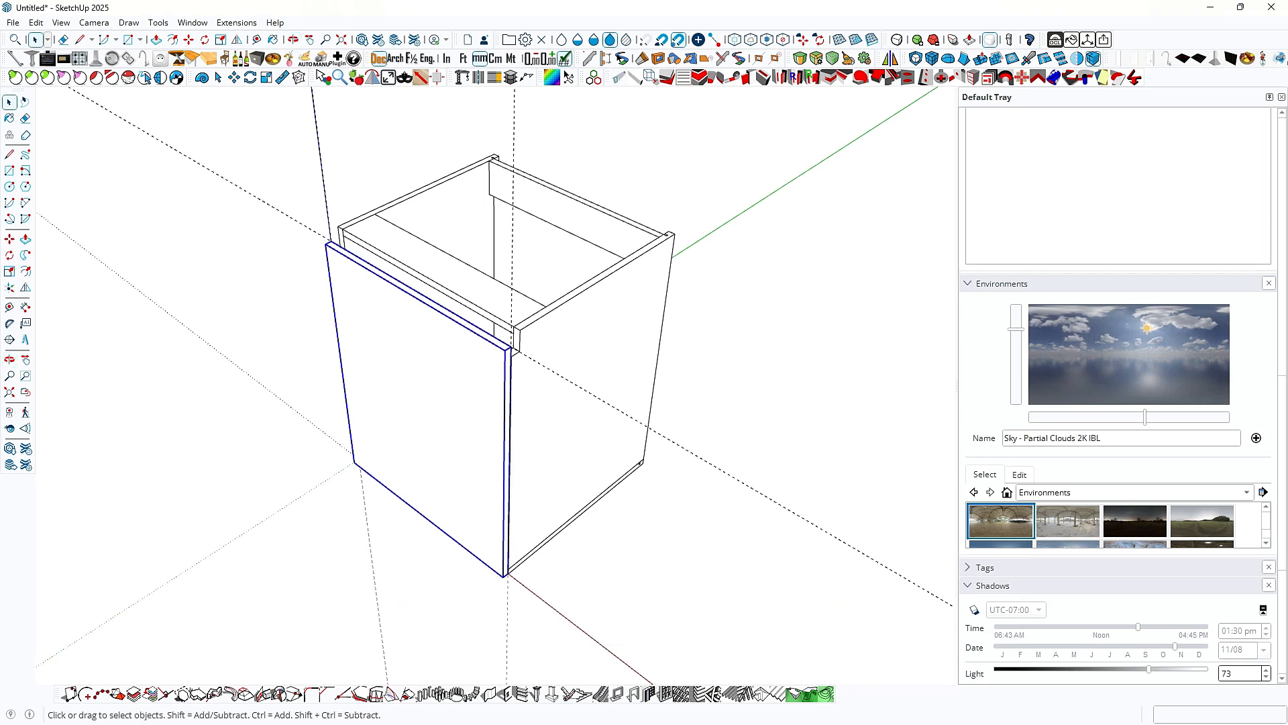
key("alt+e")
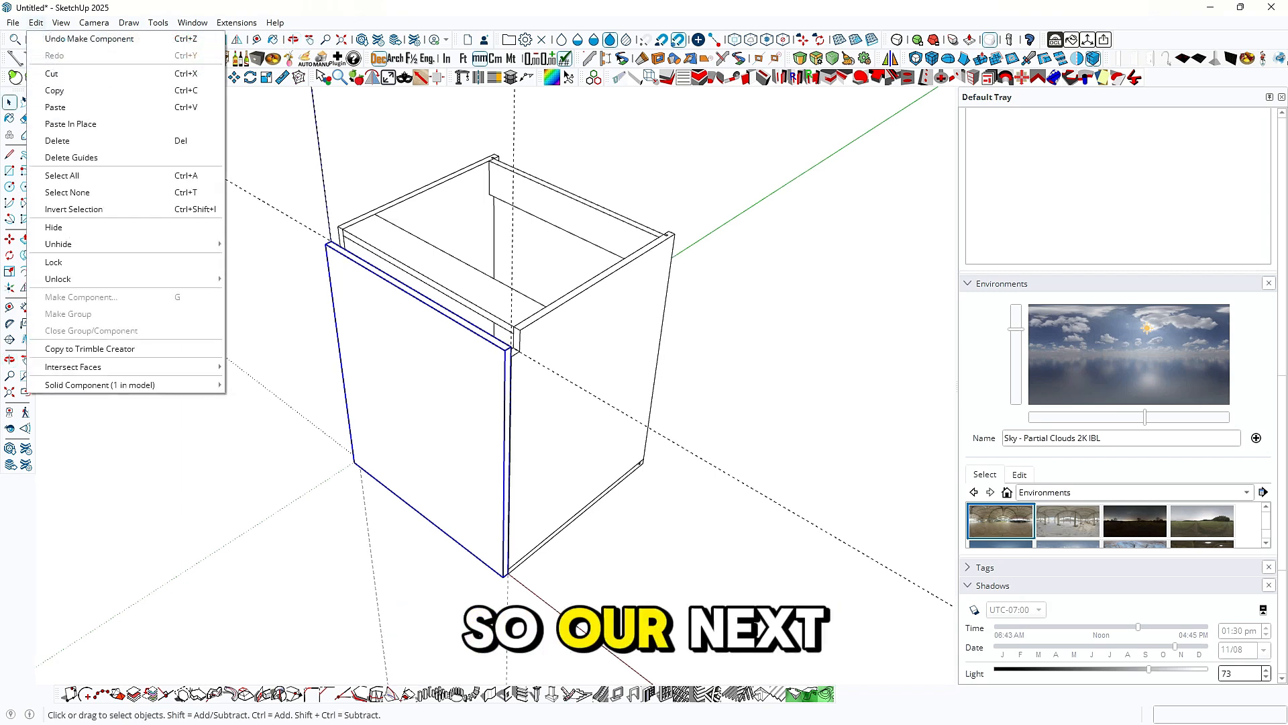
left_click(71, 158)
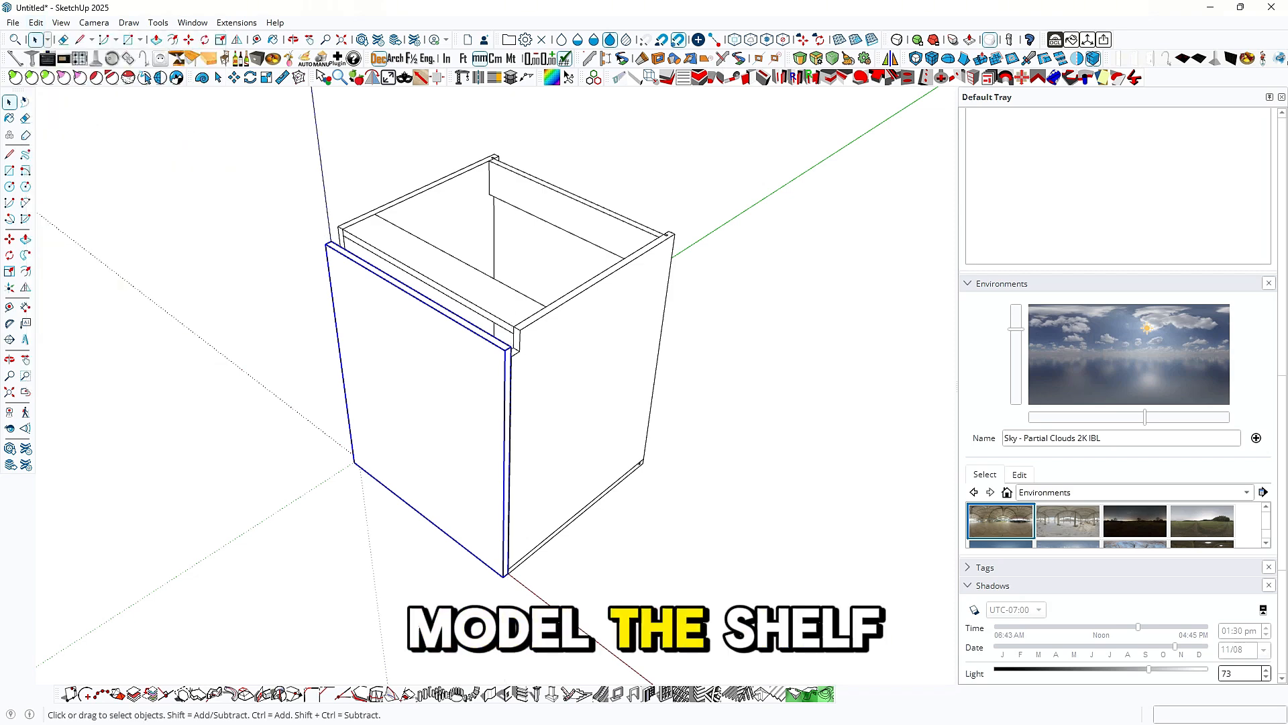
left_click(745, 402)
Step: Hide the front door to expose the cabinet interior
middle_click_drag(671, 403, 497, 423)
middle_click_drag(376, 419, 520, 375)
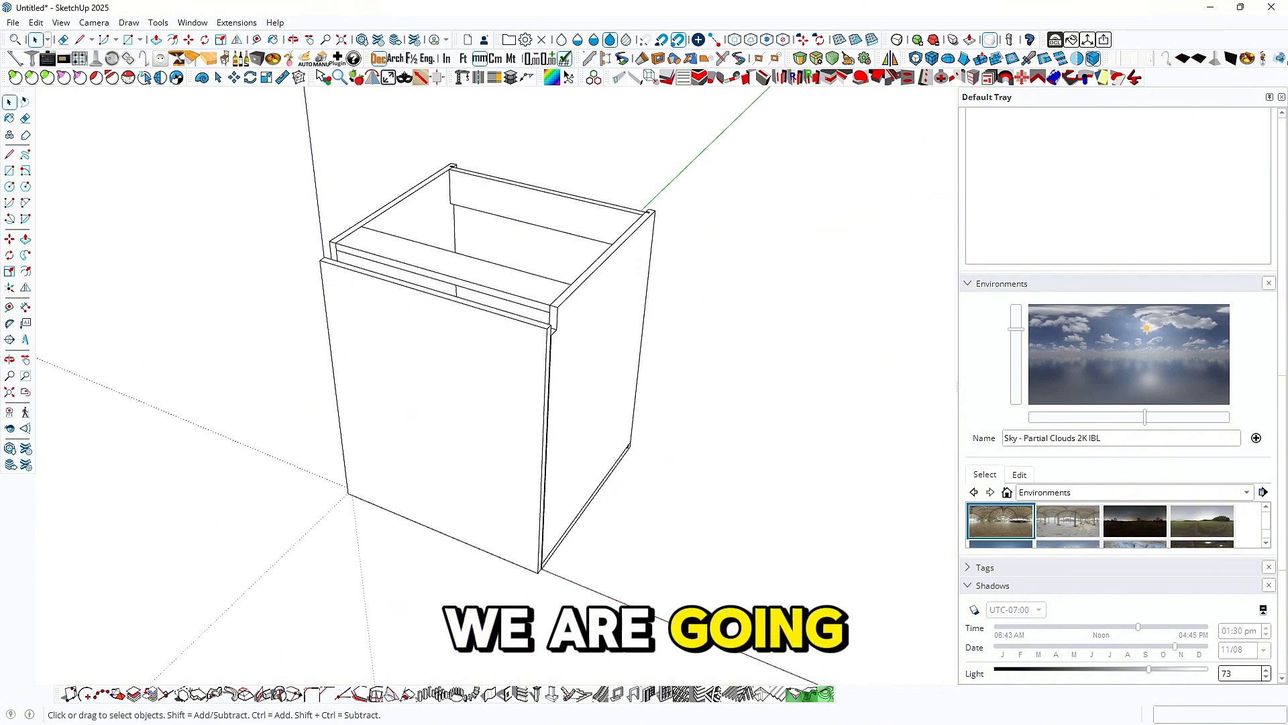
right_click(481, 376)
left_click(497, 42)
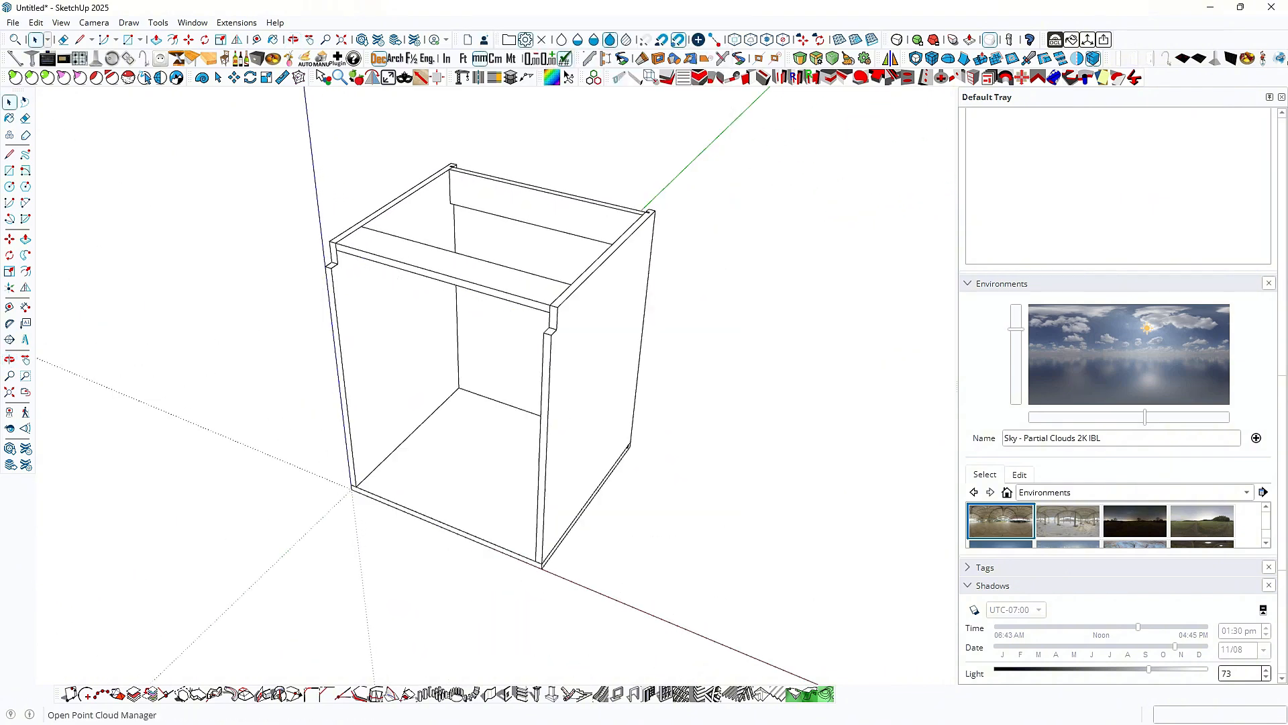
Step: Place a guide line on the left side panel's inner face, 371 mm above the base, at the rear vertical edge's midpoint
key("t")
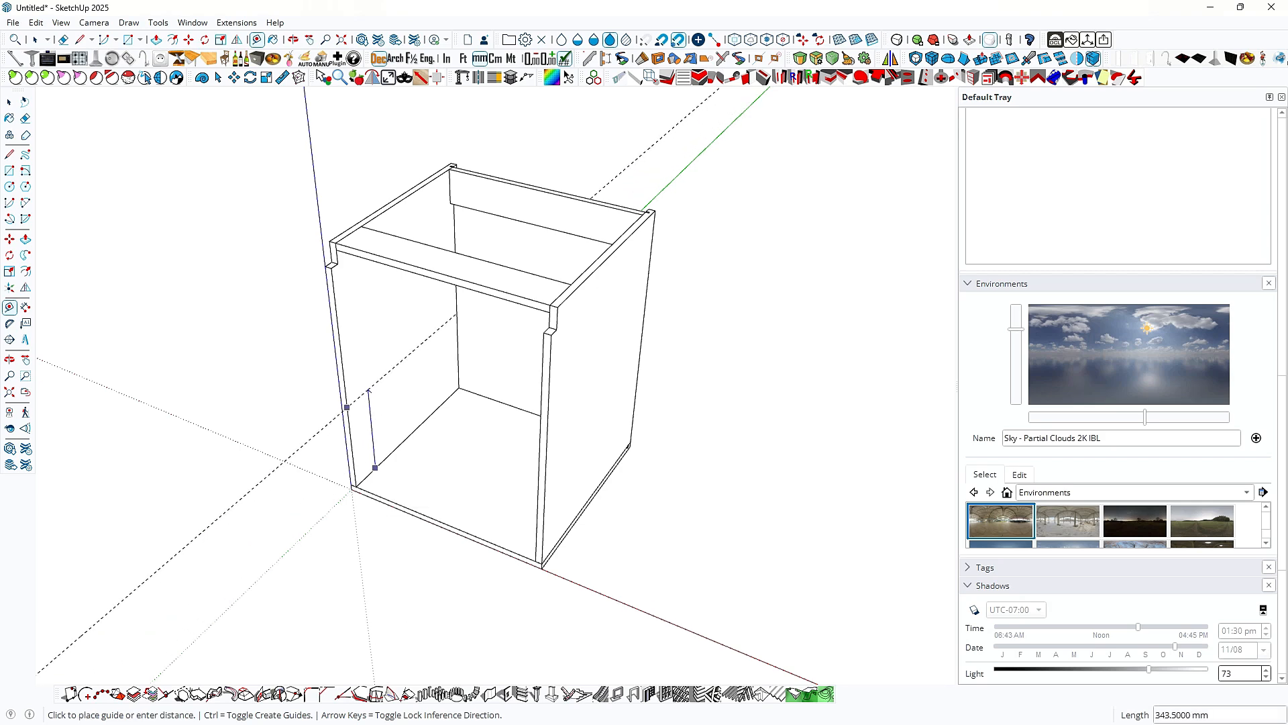
middle_click_drag(423, 329, 447, 277)
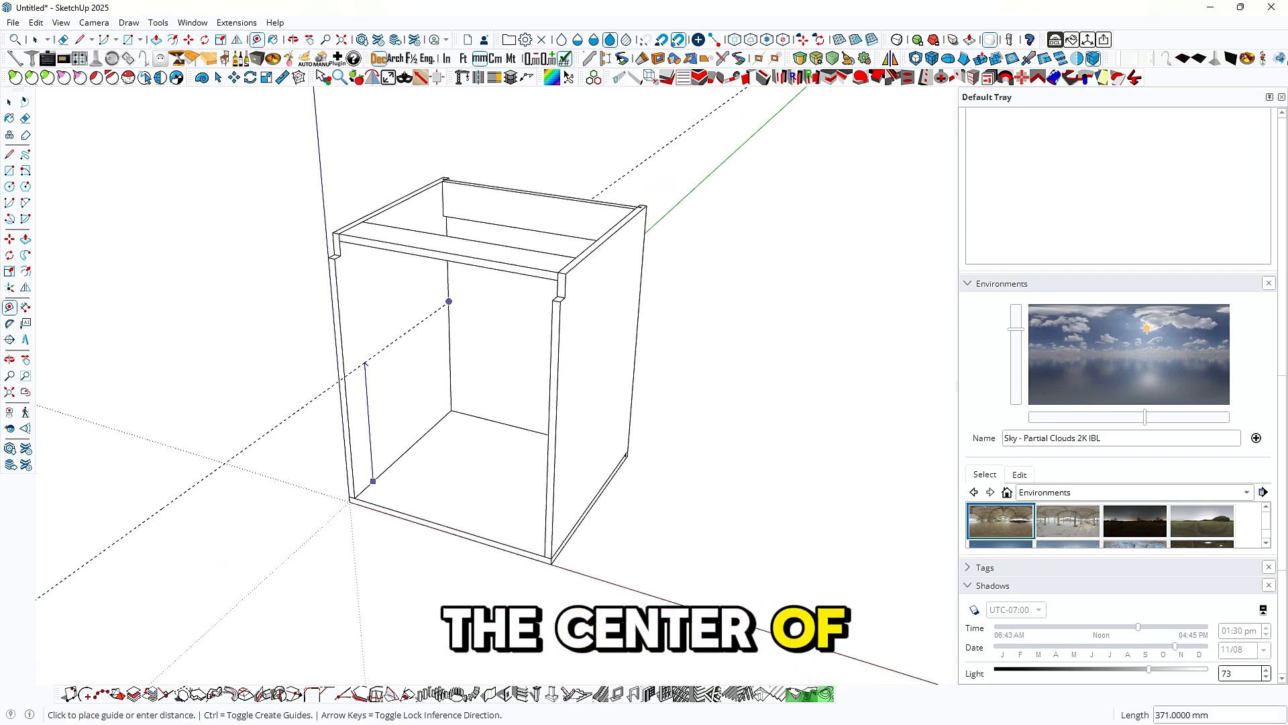
left_click(448, 302)
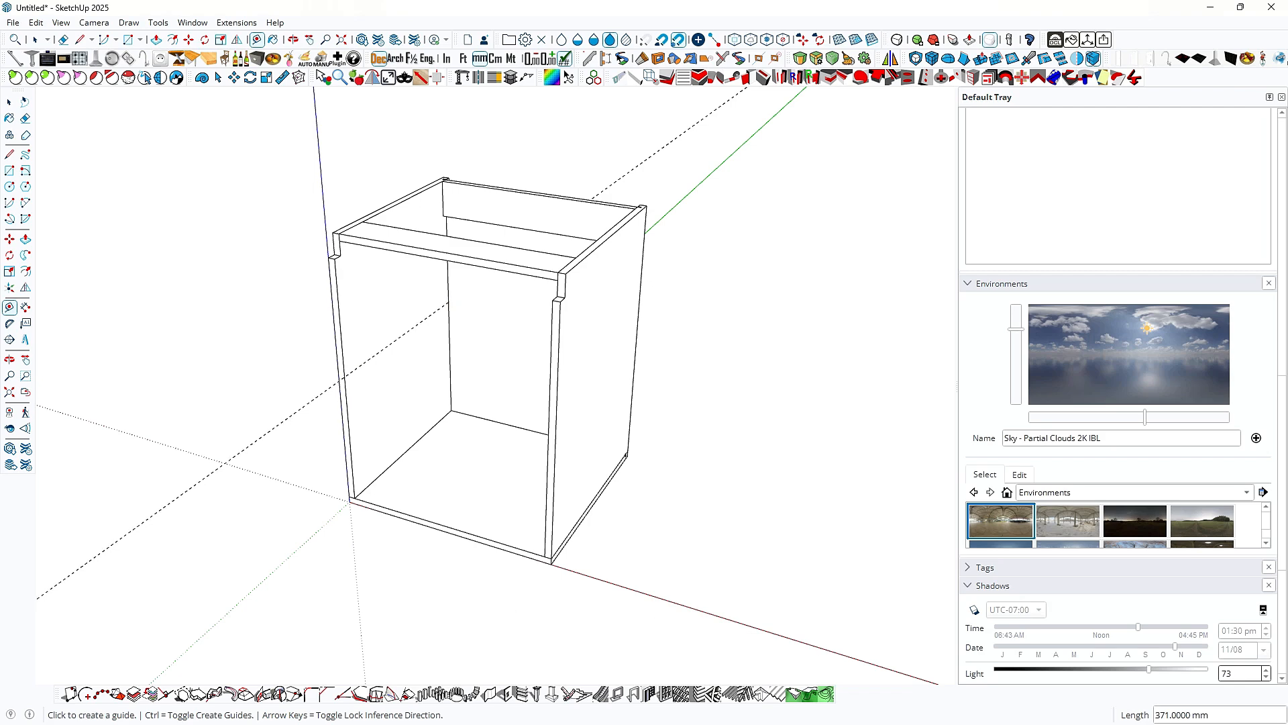
Step: Place parallel guide lines 9 mm above and below the central guide on the left side panel's inner face
scroll(403, 333, "up", 3)
left_click(381, 351)
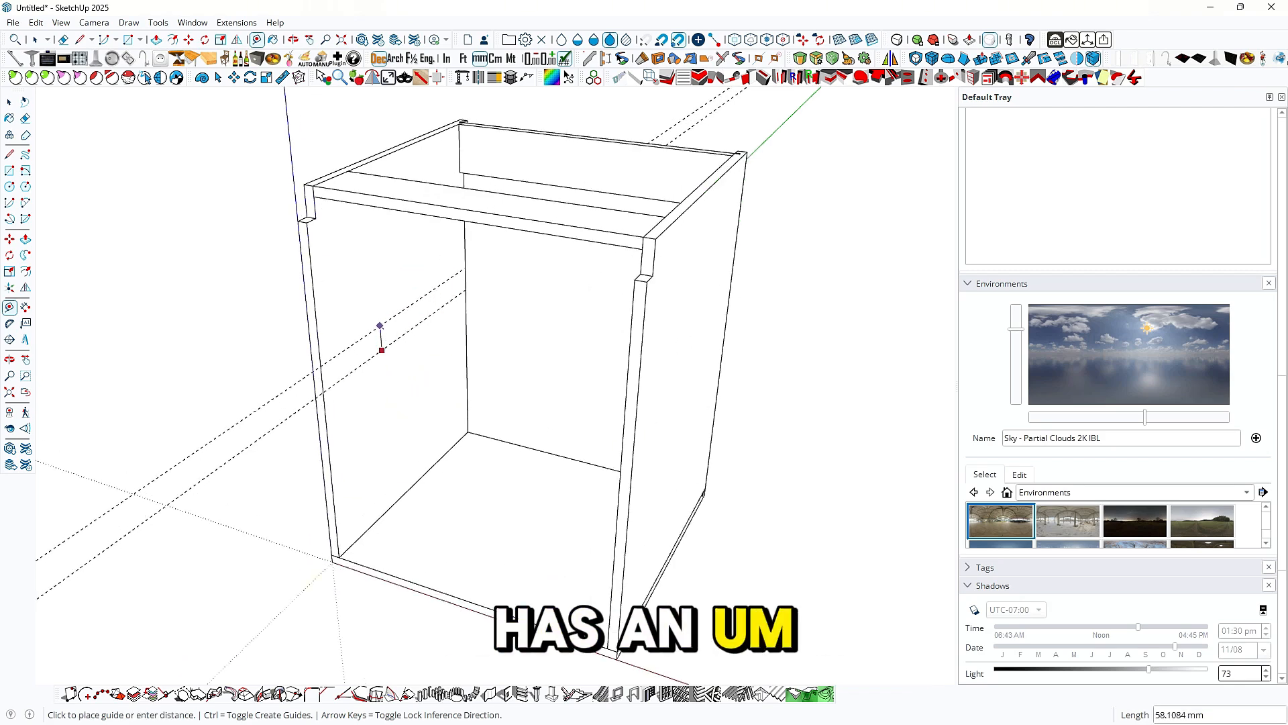
type("9")
scroll(375, 333, "up", 5)
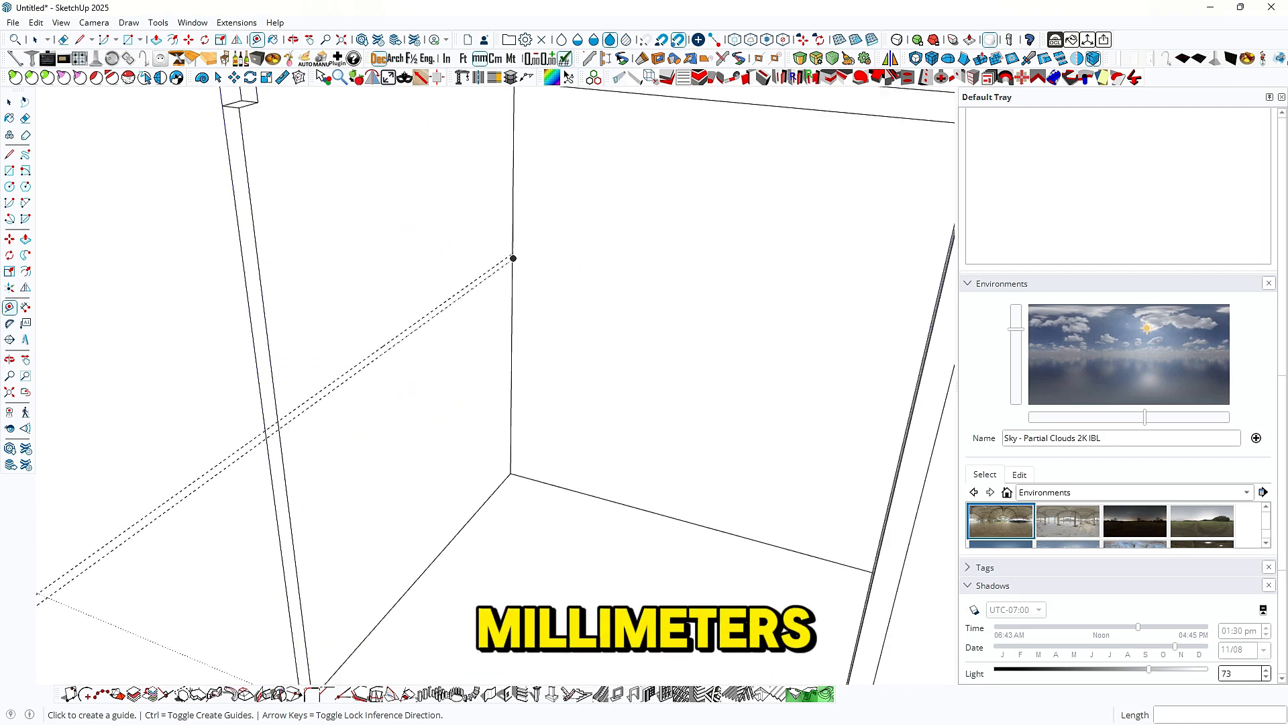
left_click(385, 349)
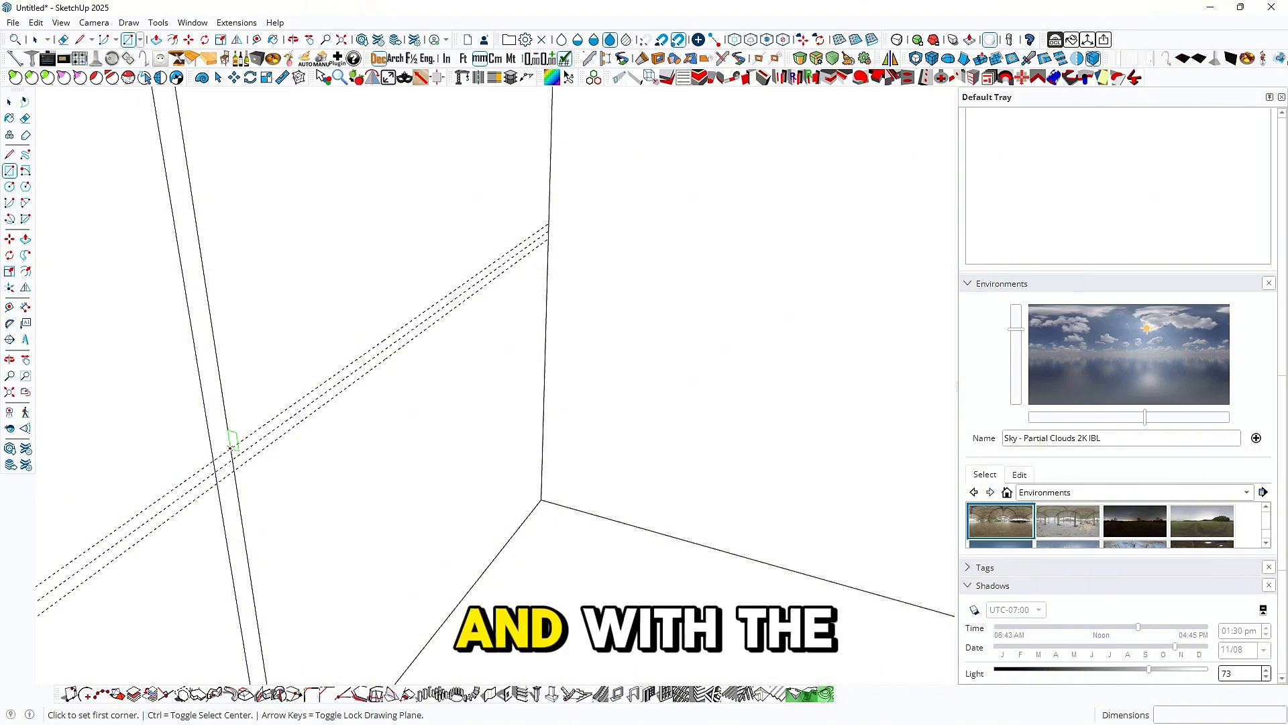
Step: Draw an 18 by 542 mm rectangle between the outer guides on the left side panel's inner face
left_click(231, 447)
scroll(541, 236, "up", 2)
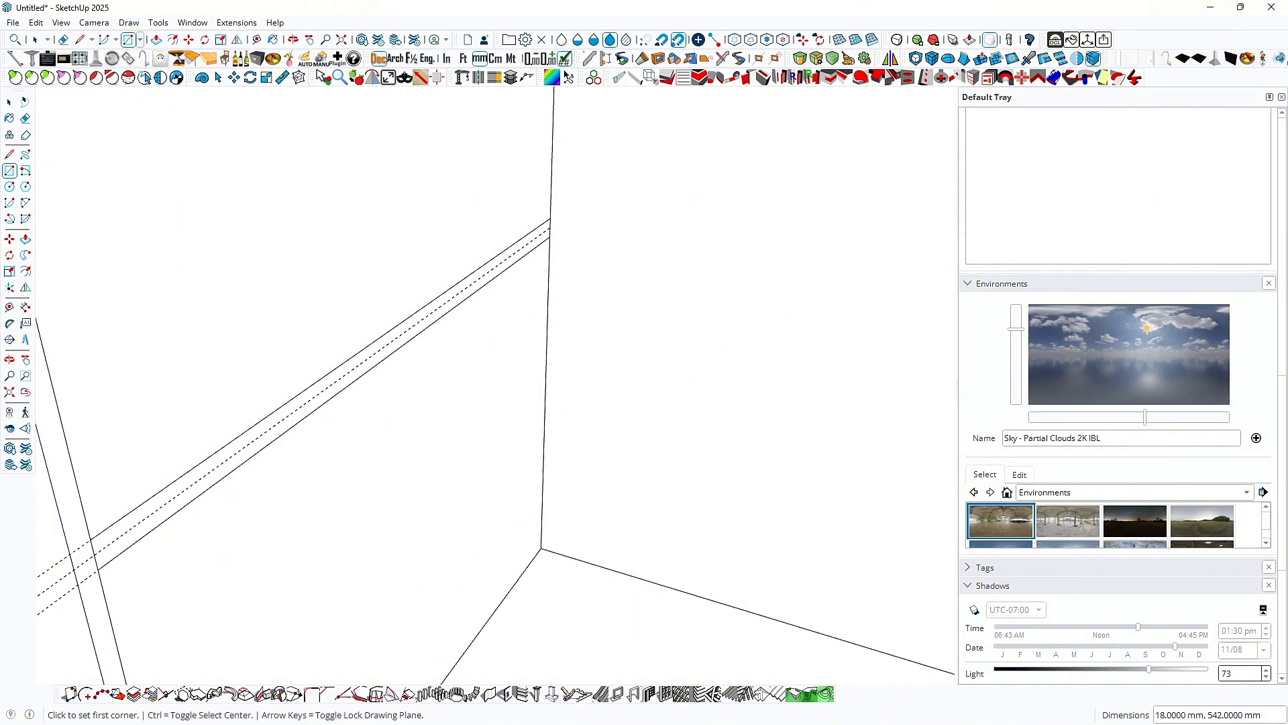
scroll(414, 332, "down", 3)
Step: Extrude the shelf rectangle 564 mm across the cabinet to the right side panel's inner face
key("p")
left_click(425, 323)
scroll(433, 318, "down", 5)
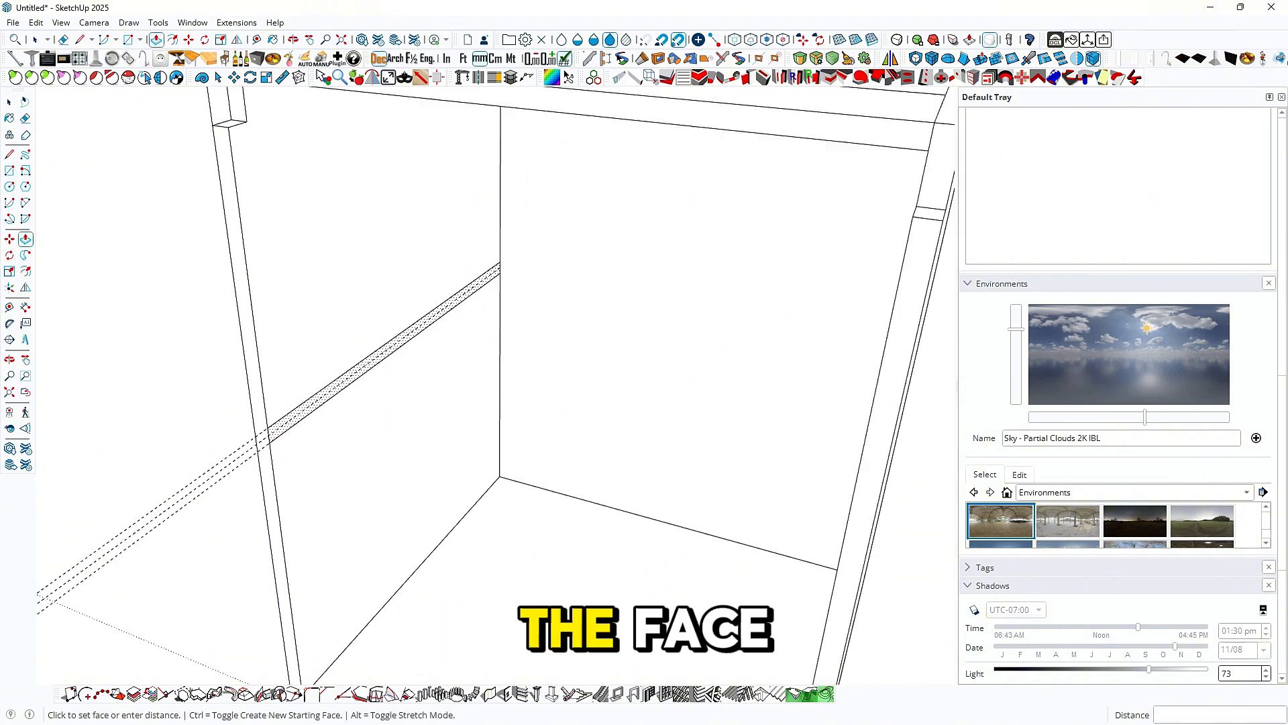
middle_click_drag(448, 323, 624, 352)
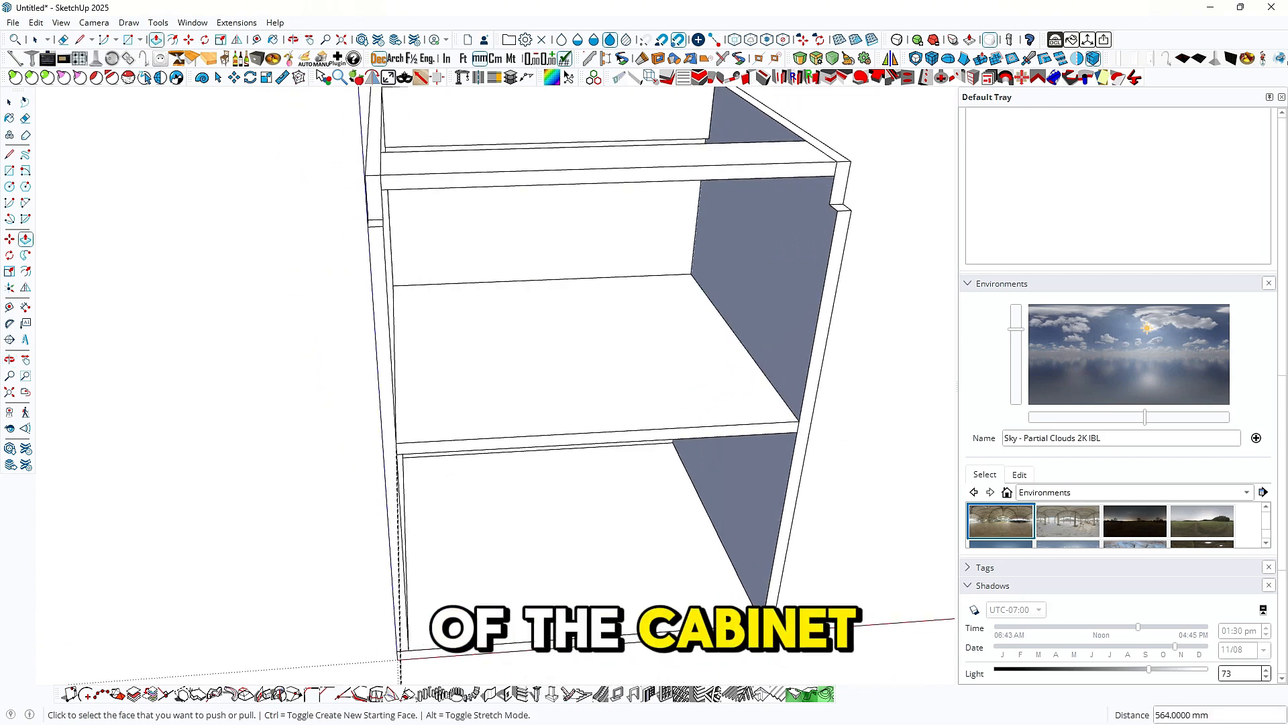
Step: Group the whole shelf and turn it into a component named "shelf"
middle_click_drag(698, 376, 474, 330)
scroll(474, 330, "down", 3)
key("space")
double_click(474, 336)
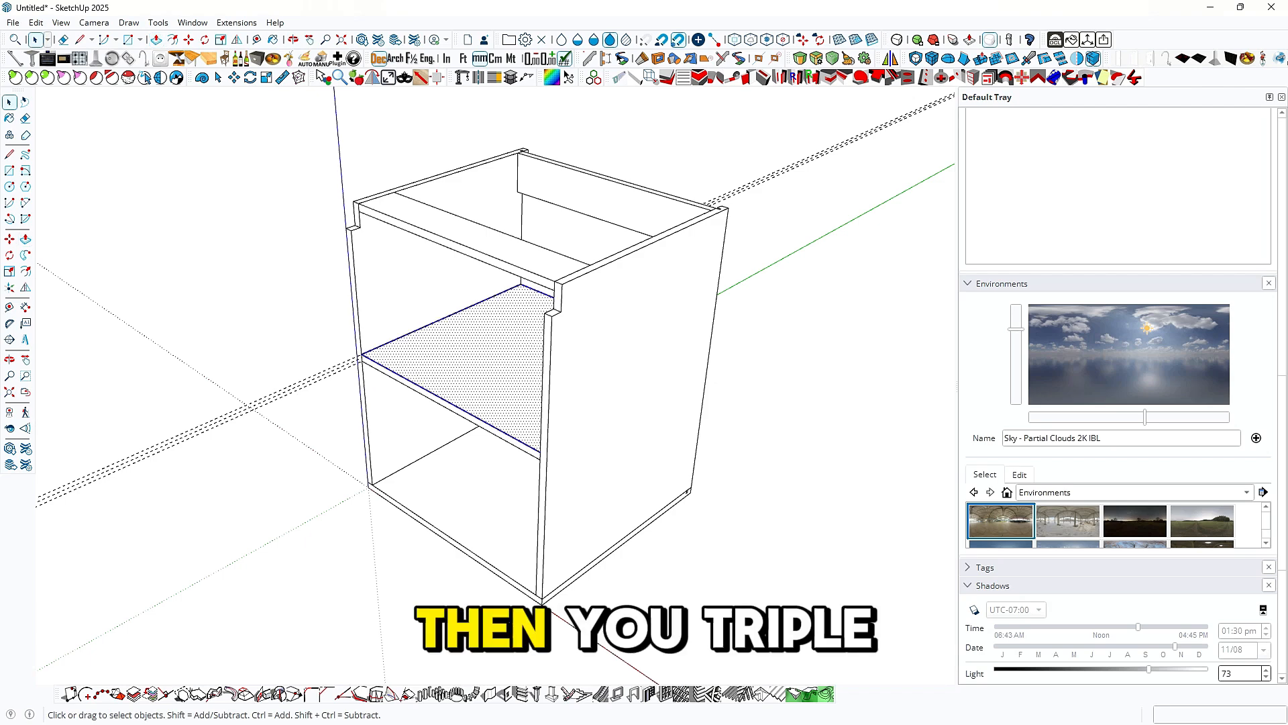
right_click(486, 376)
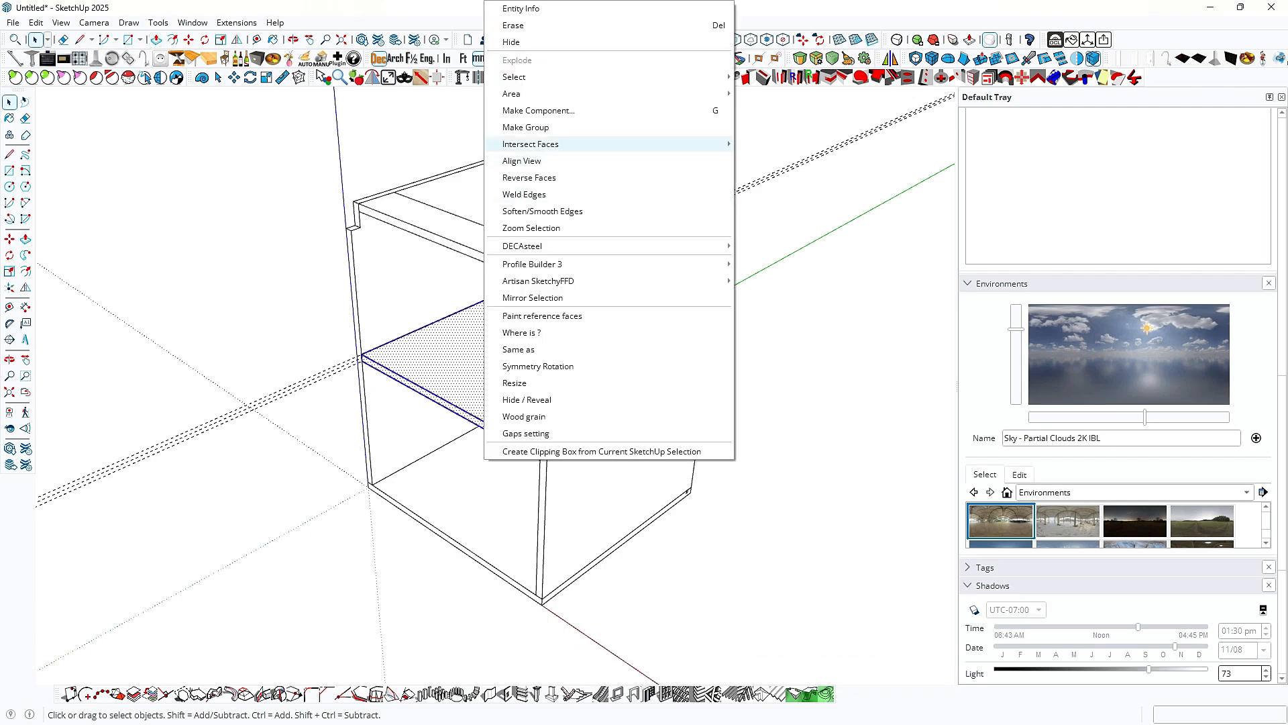
left_click(526, 127)
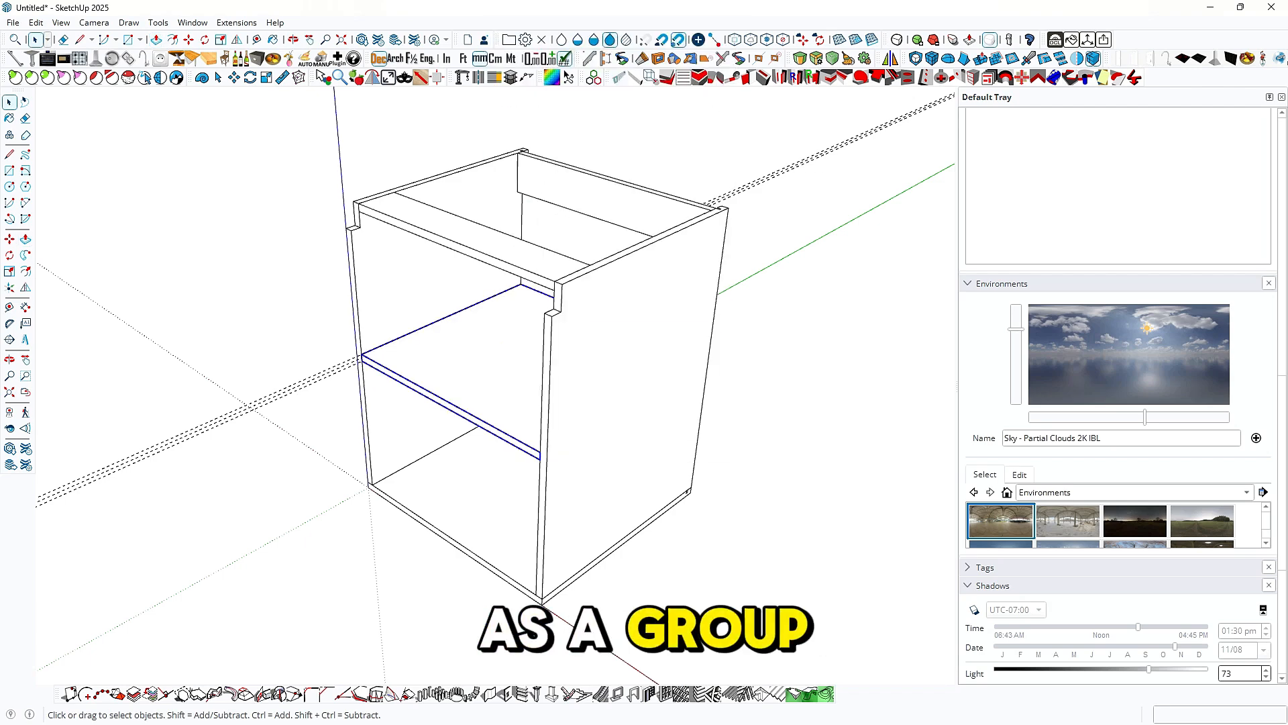
right_click(500, 444)
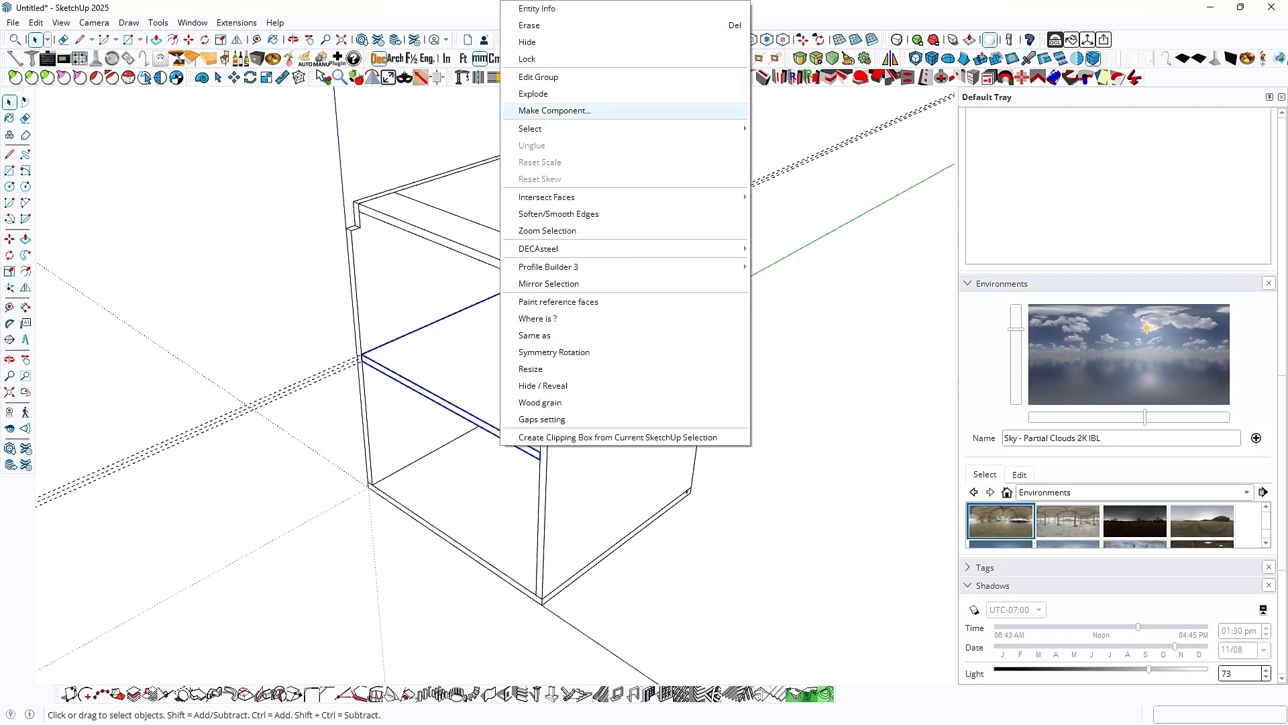
left_click(555, 110)
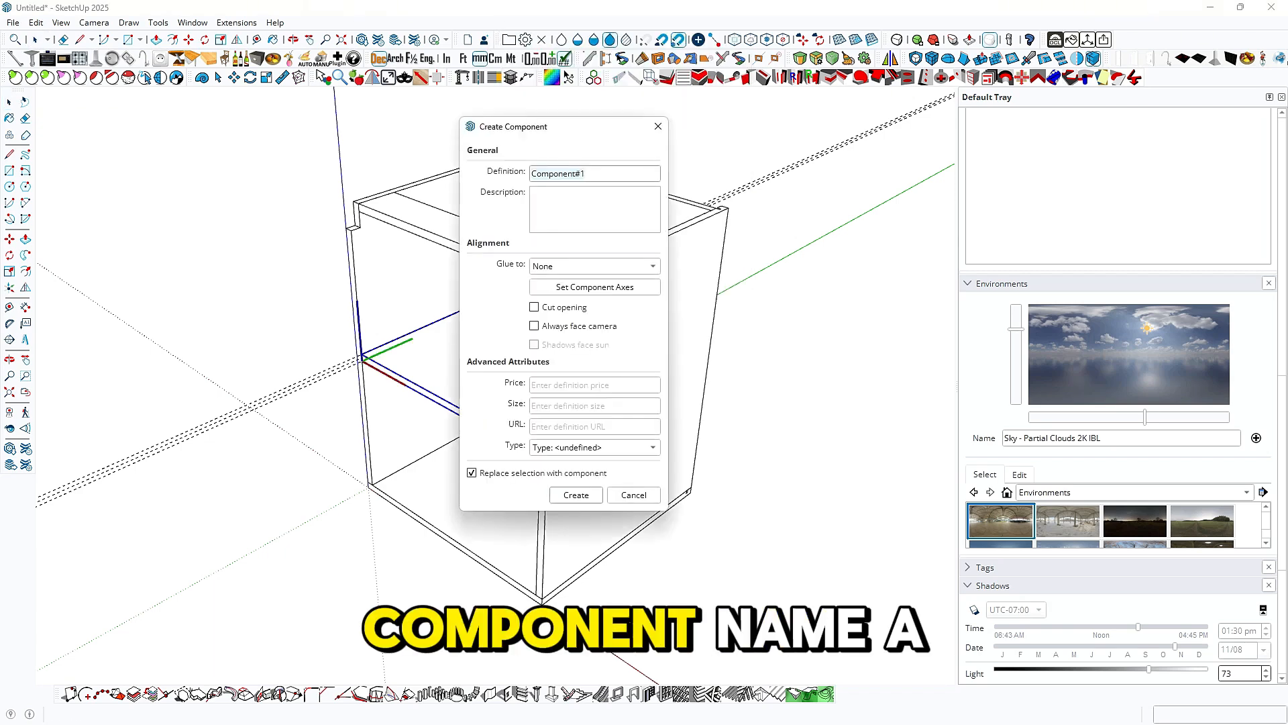
type("shelf")
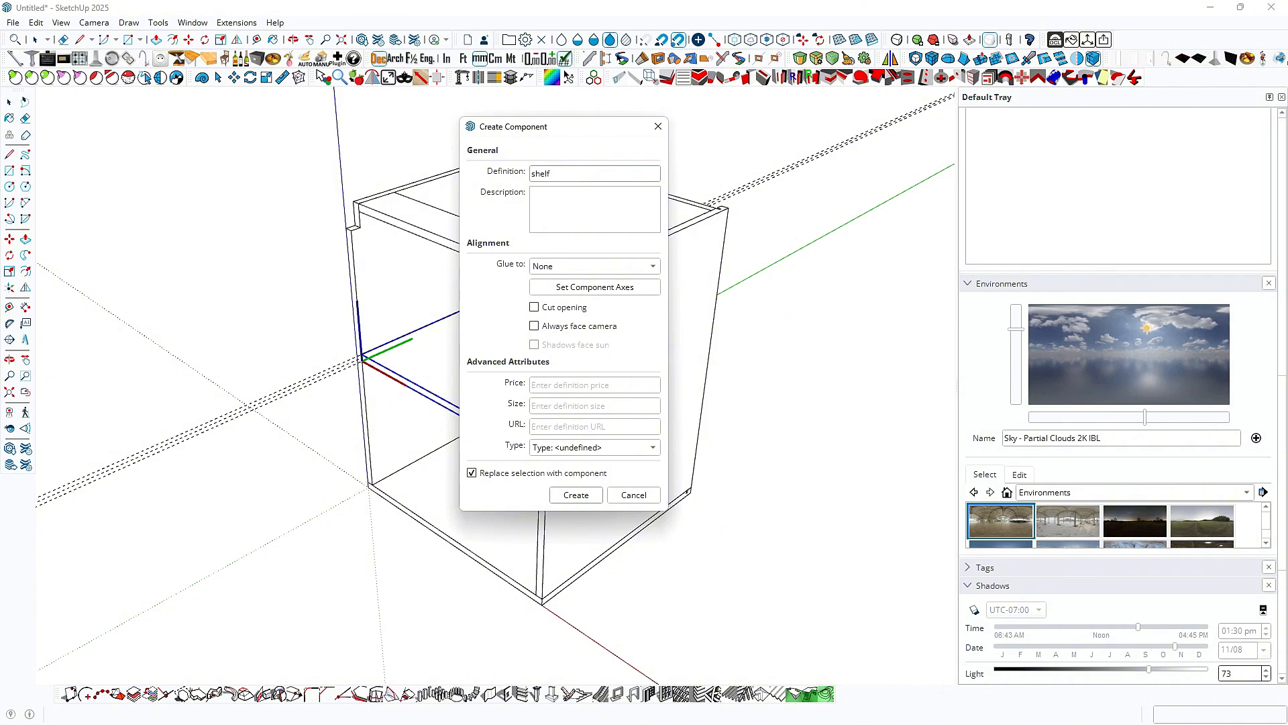
key("Return")
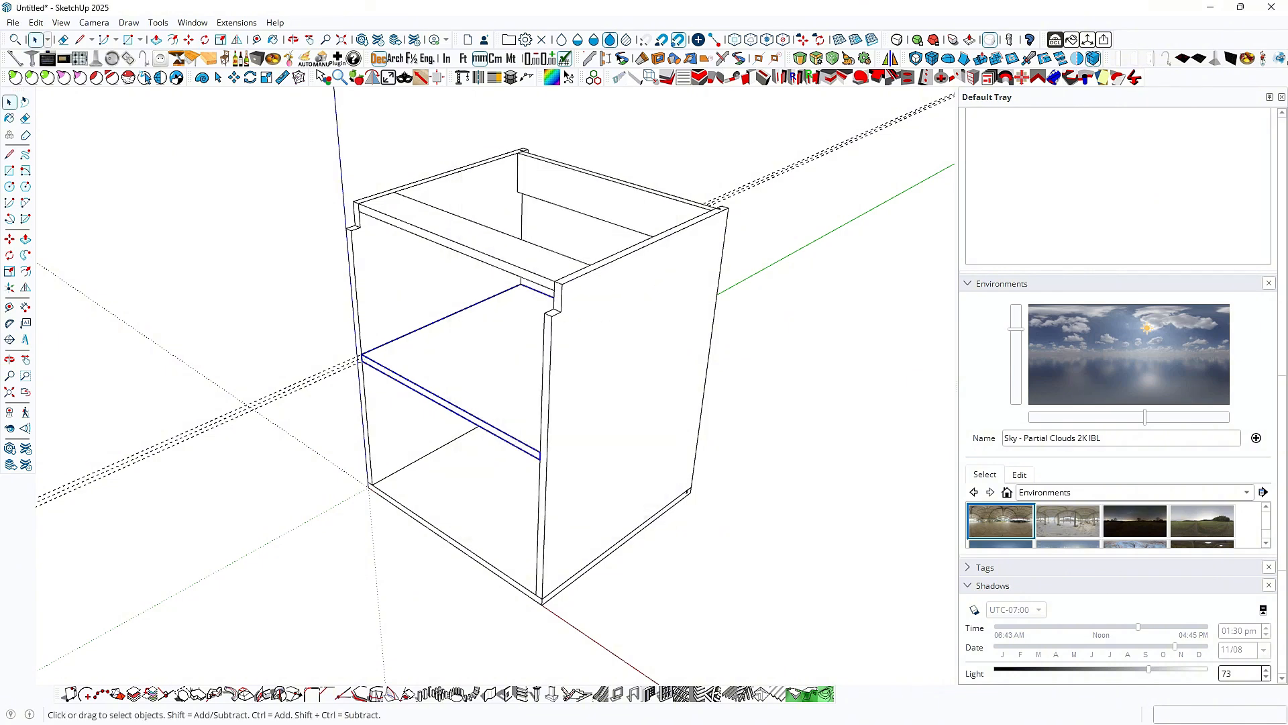
Step: Clear the shelf selection and delete all guide lines used for the shelf
middle_click_drag(470, 376, 631, 351)
left_click(751, 362)
middle_click_drag(751, 362, 597, 396)
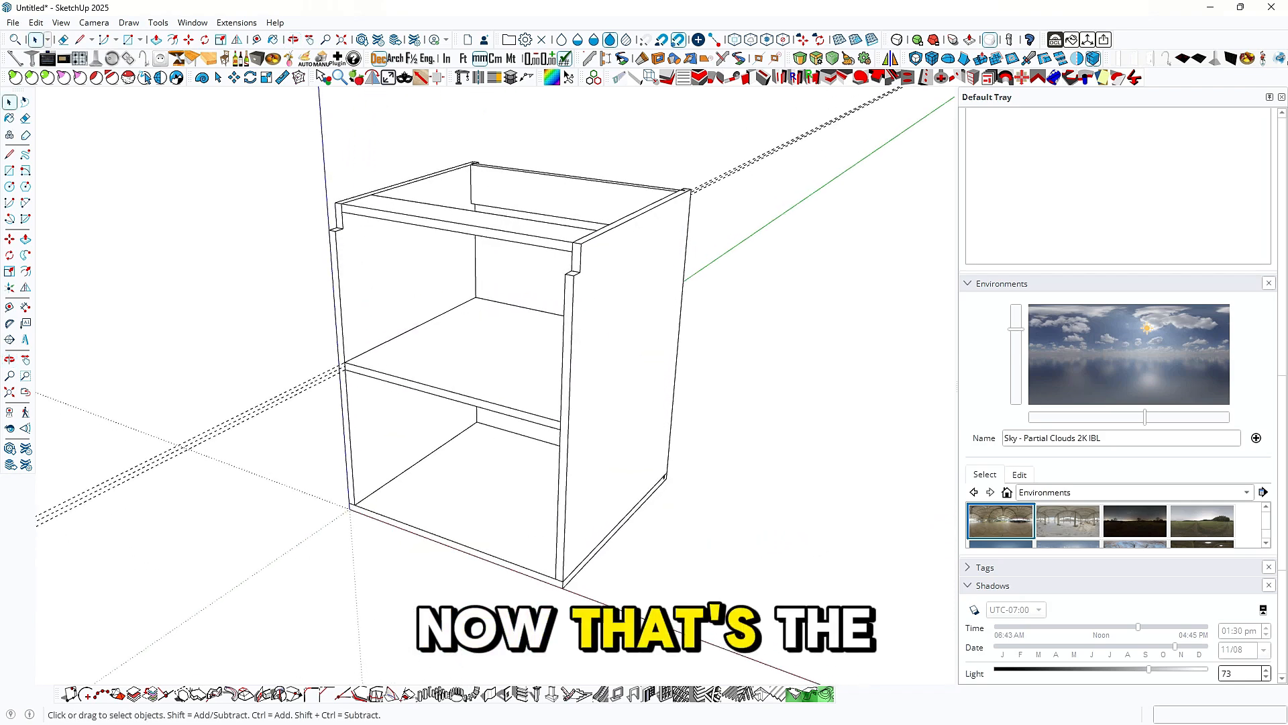
left_click(36, 22)
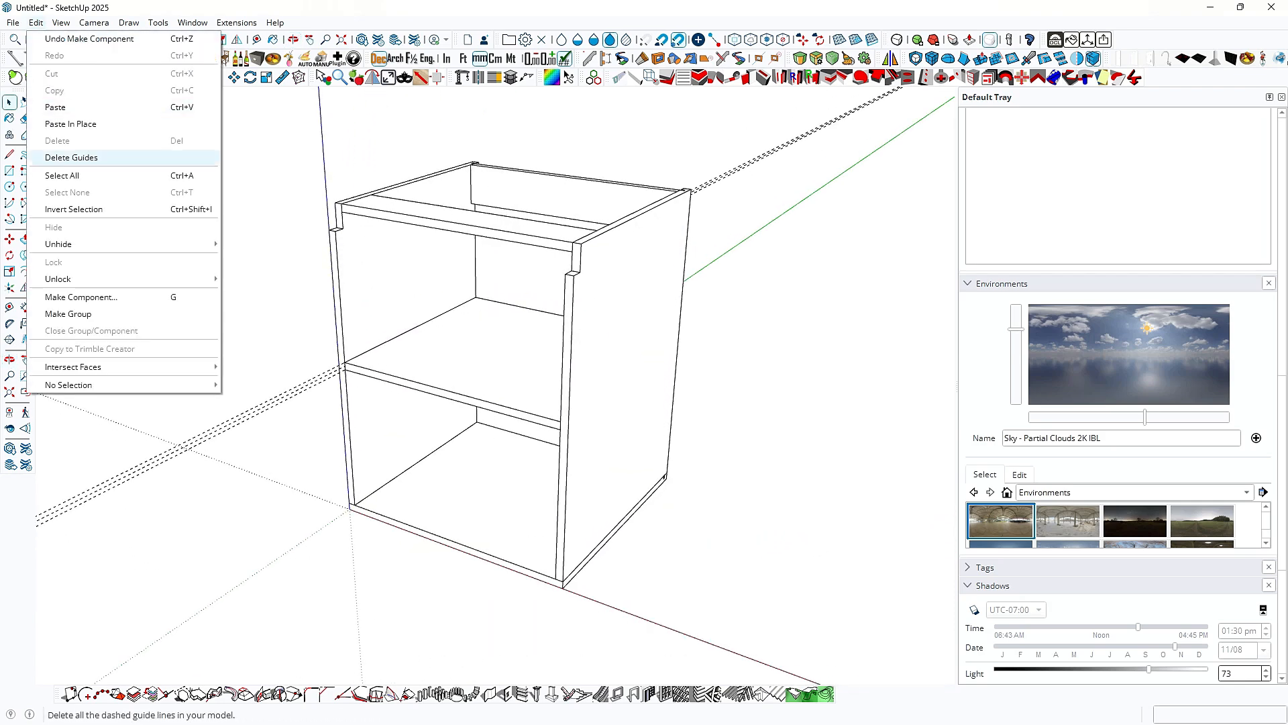
left_click(71, 157)
Step: Unhide the front door of the cabinet
left_click(36, 22)
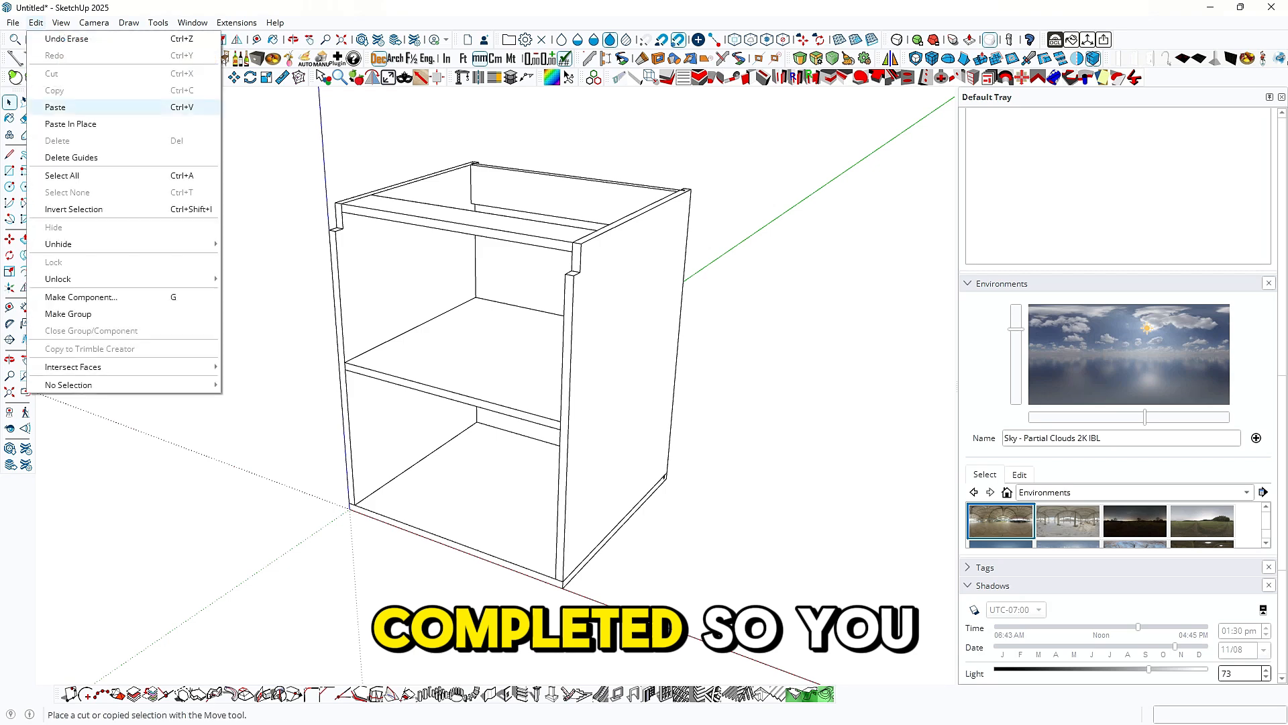
left_click(255, 260)
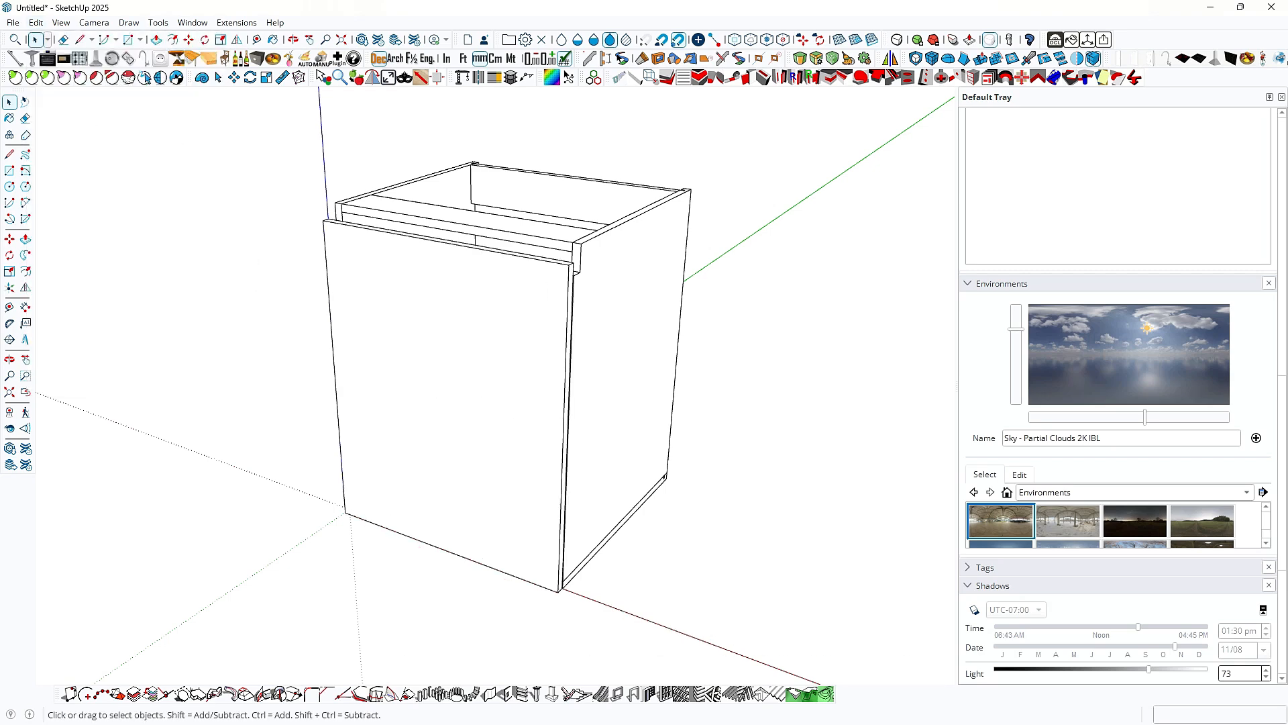
Step: Inspect the finished cabinet from several sides and open the cut list extension with its Materials and Parts sections
middle_click_drag(470, 302, 456, 399)
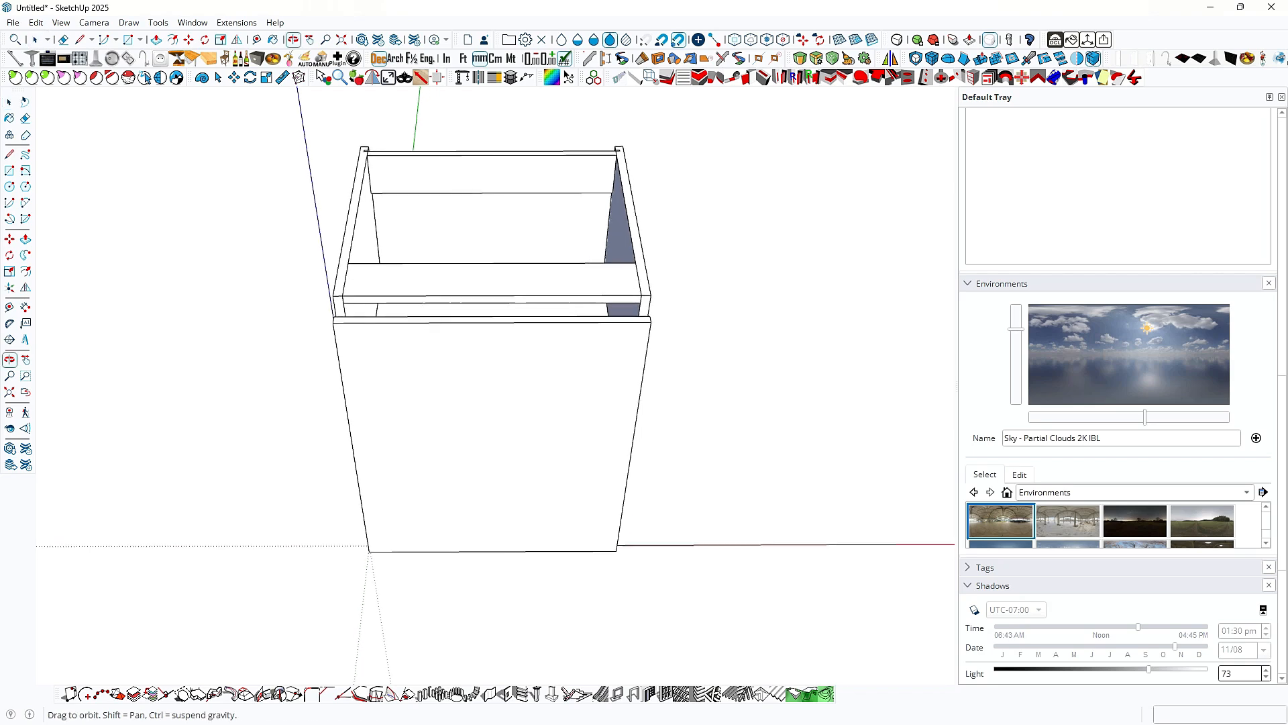
middle_click_drag(403, 376, 38, 374)
mouse_move(496, 376)
middle_mouse_down()
mouse_move(168, 376)
mouse_move(473, 376)
middle_mouse_up()
middle_click_drag(684, 384, 650, 397)
scroll(650, 384, "down", 3)
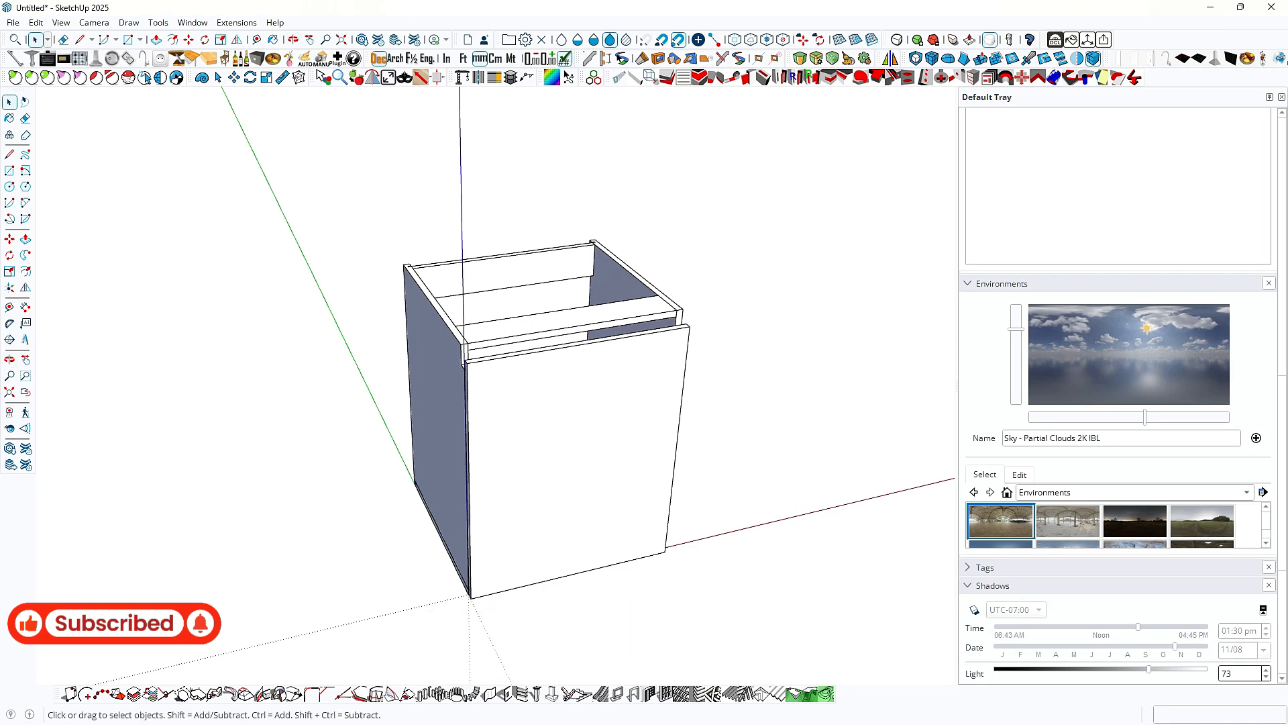
left_click(1055, 41)
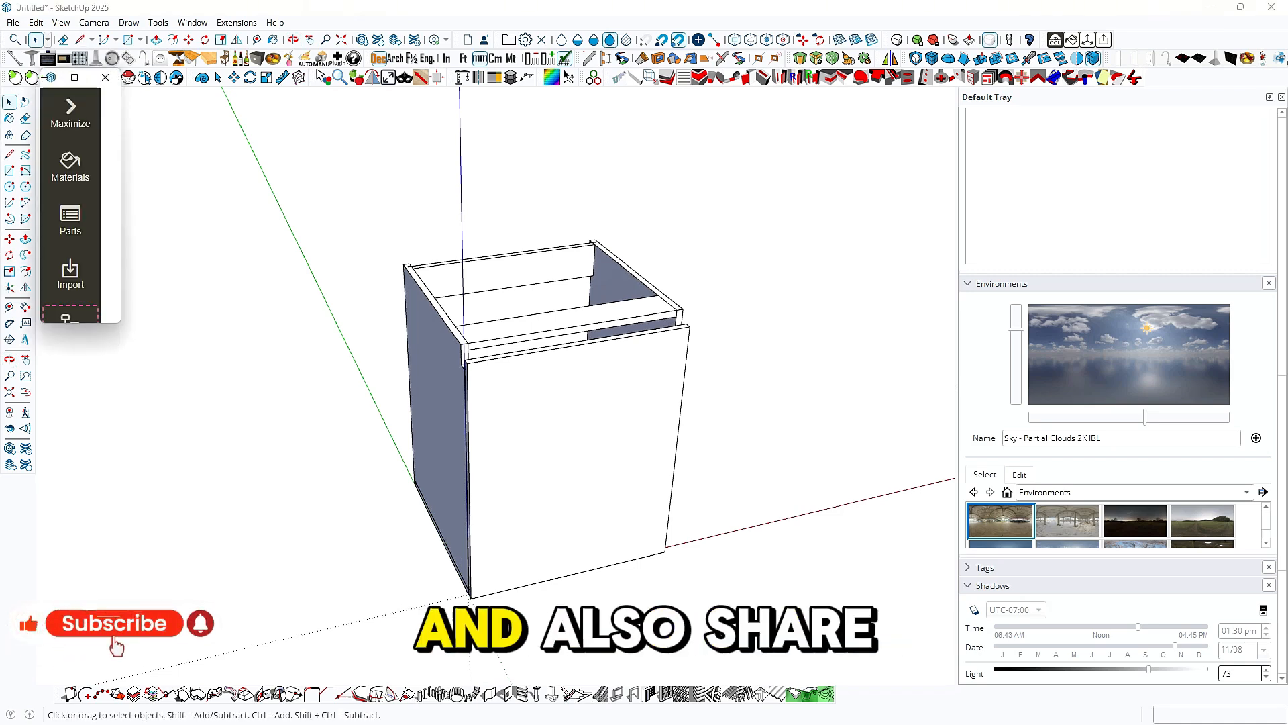